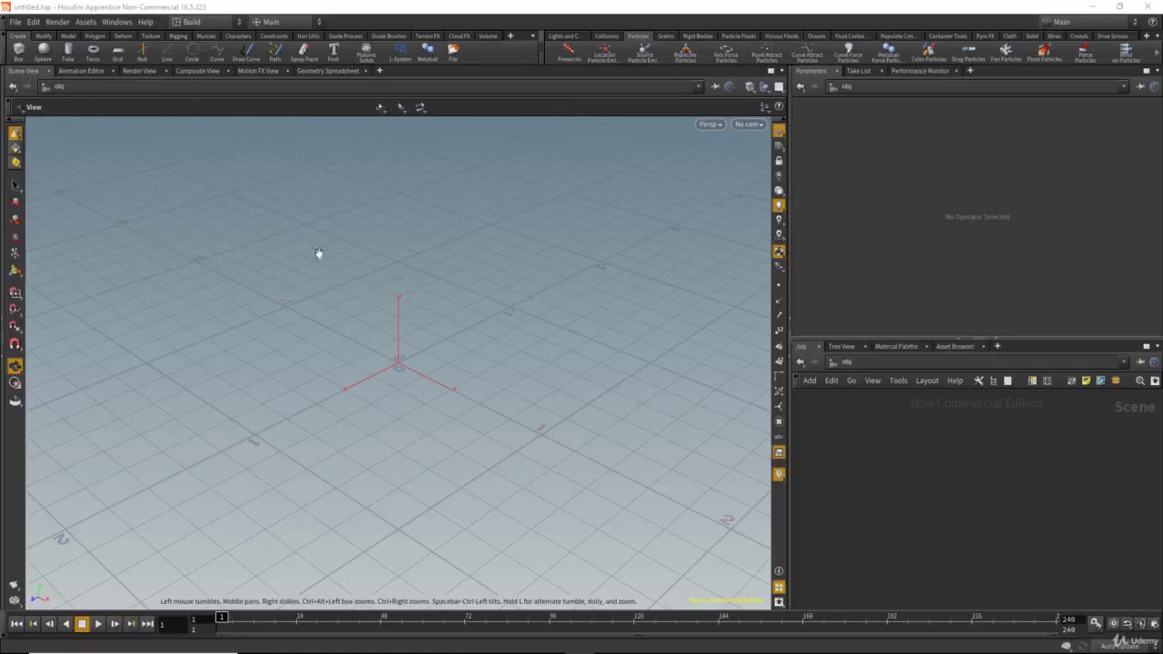
Step: Create a Font object in the scene and enter its geometry network
{"action": "left_click", "coordinate": [334, 53]}
{"action": "left_click", "coordinate": [393, 348]}
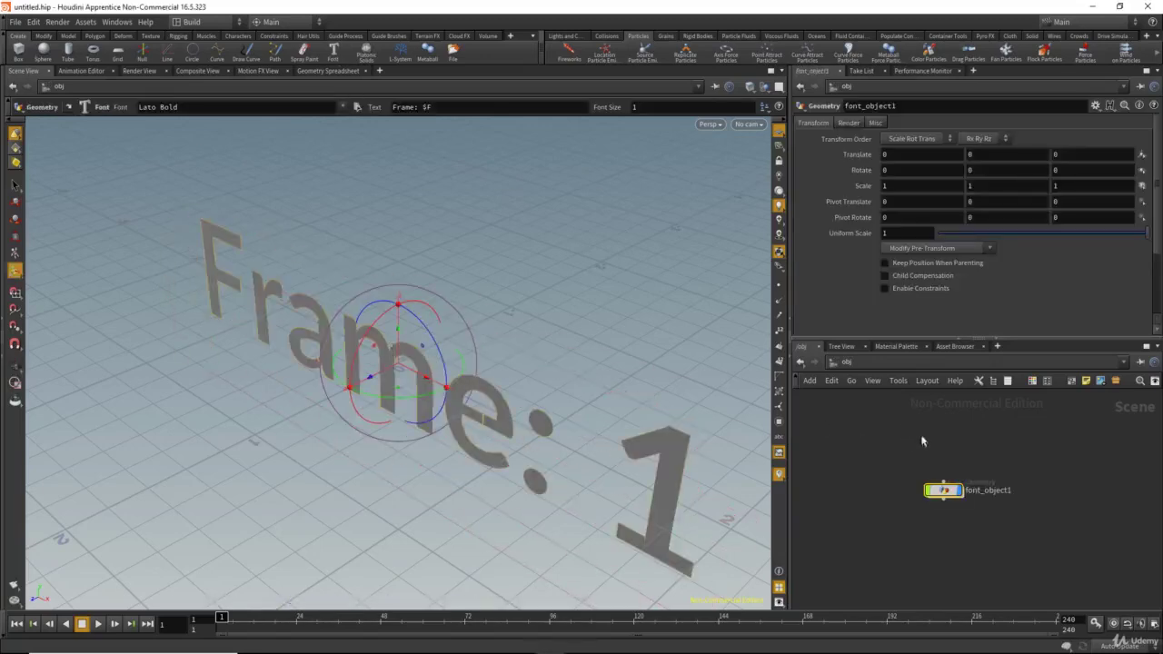
{"action": "double_click", "coordinate": [942, 487]}
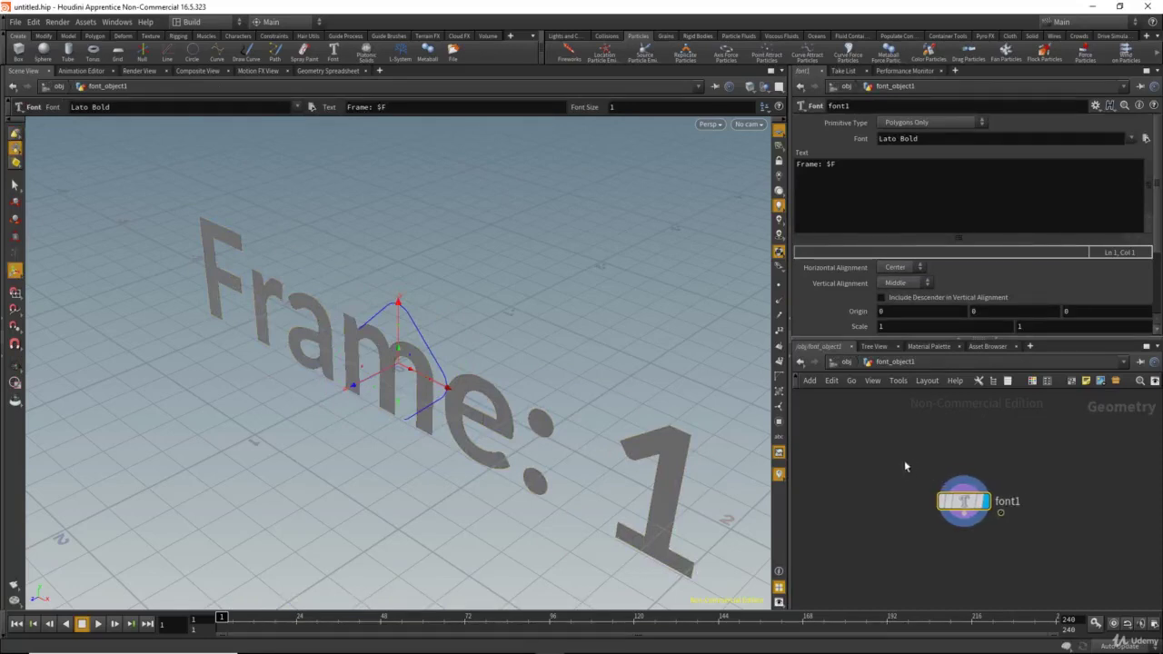
Step: Replace the default text of the font1 node with "Houdini"
{"action": "left_click_drag", "start_coordinate": [852, 167], "coordinate": [720, 168]}
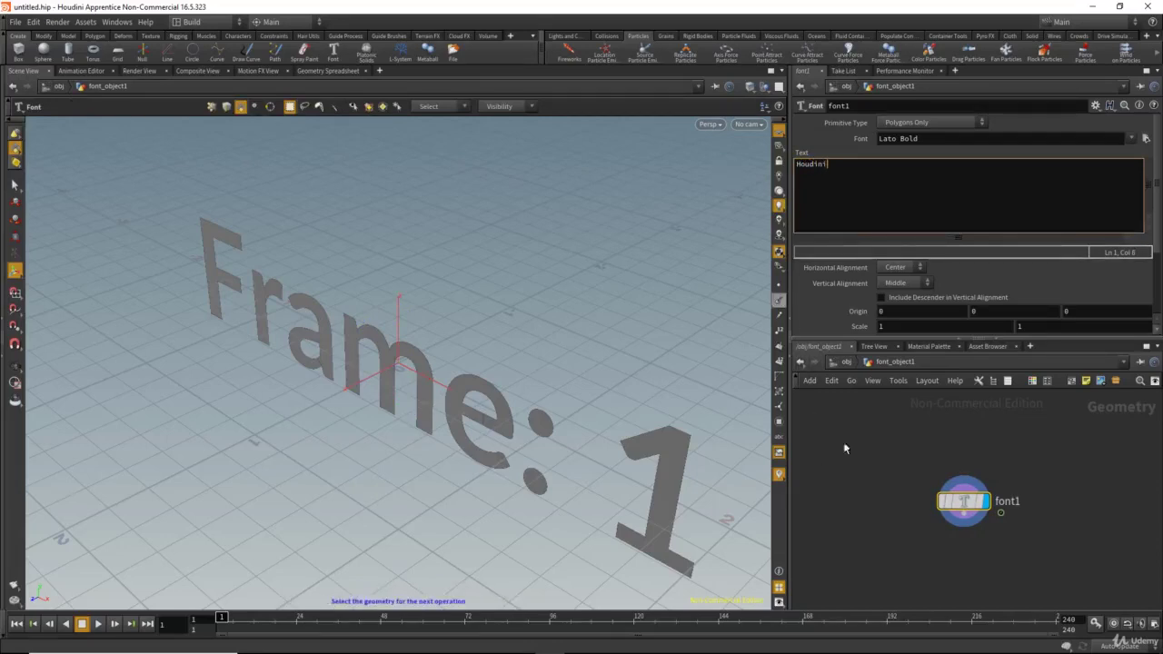
{"action": "key", "text": "Escape"}
{"action": "left_click_drag", "start_coordinate": [553, 376], "coordinate": [636, 409]}
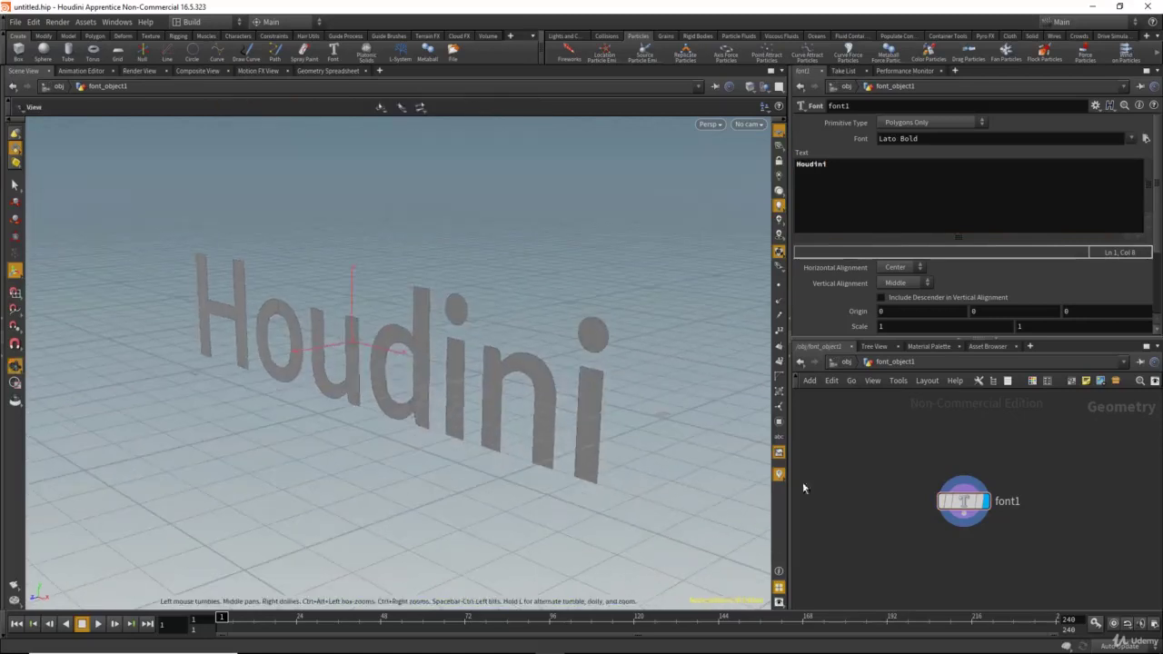
Step: Select the font1 node and raise the text by setting its Y origin to 1
{"action": "middle_click_drag", "start_coordinate": [850, 450], "coordinate": [823, 441]}
{"action": "left_click_drag", "start_coordinate": [822, 441], "coordinate": [1058, 551]}
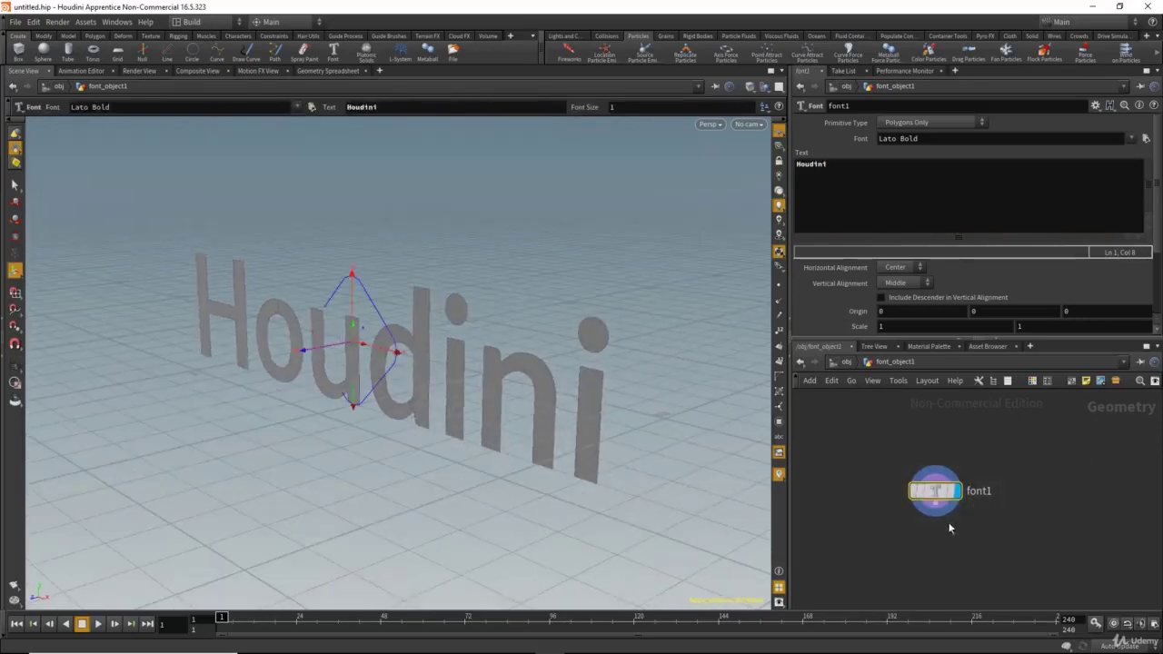
{"action": "scroll", "coordinate": [832, 313], "scroll_direction": "down", "scroll_amount": 2}
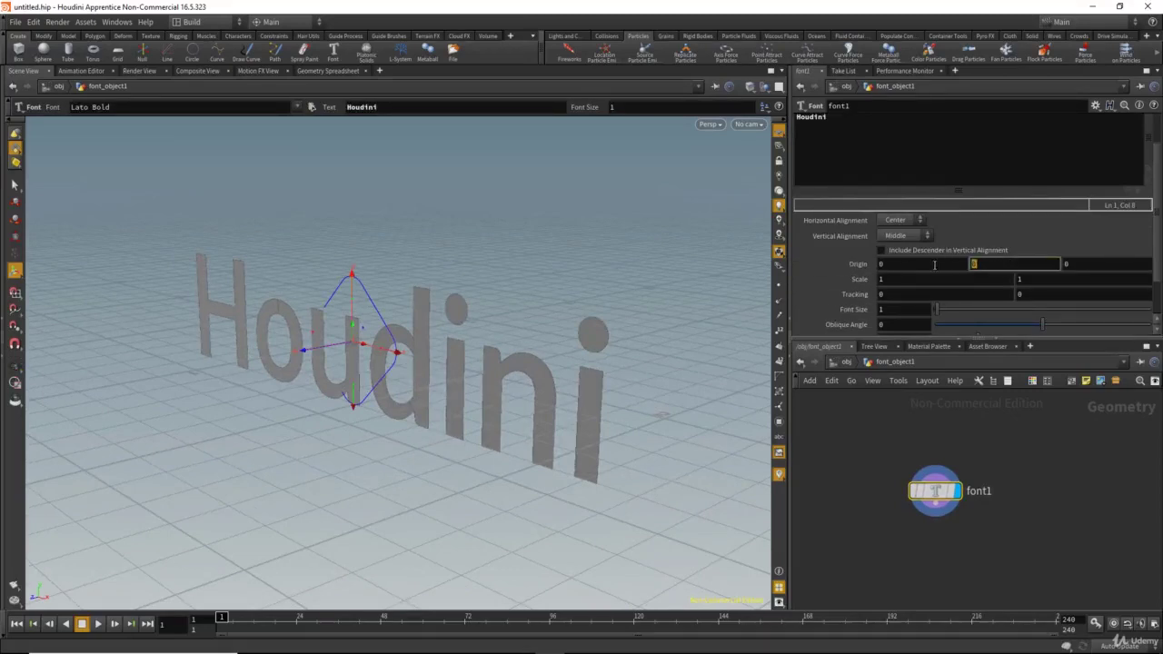
{"action": "key", "text": "Return"}
{"action": "key", "text": "Escape"}
{"action": "left_click_drag", "start_coordinate": [512, 252], "coordinate": [361, 334]}
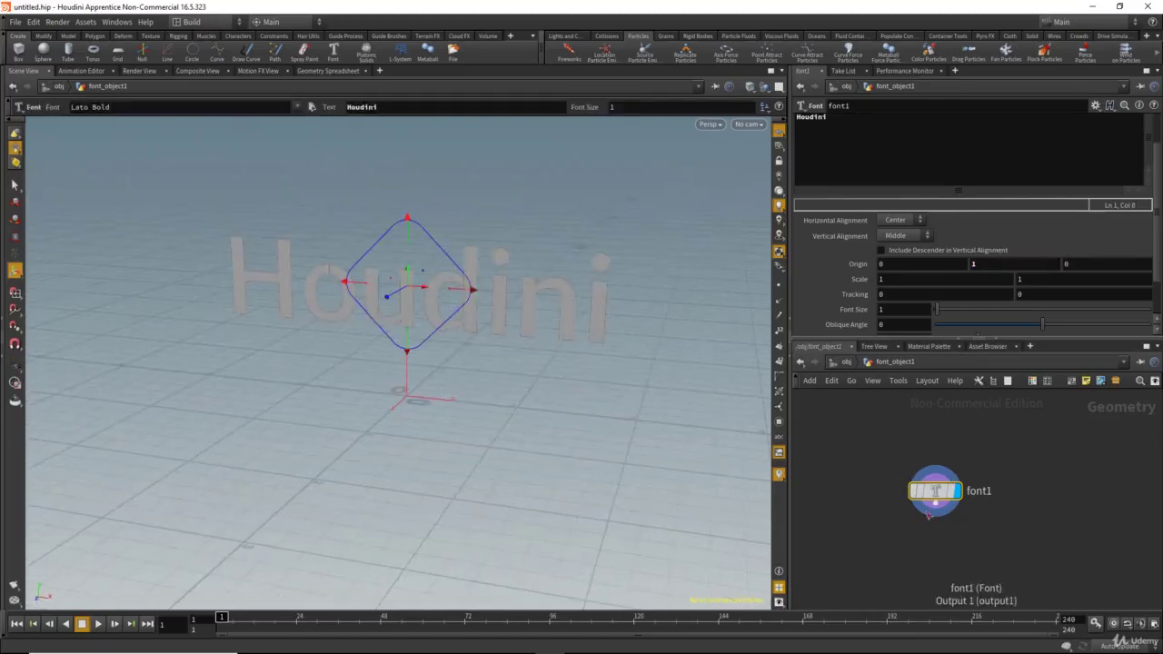
Step: Add a PolyExtrude node below font1, fed by the font's output, and display it
{"action": "key", "text": "Tab"}
{"action": "type", "text": "ex"}
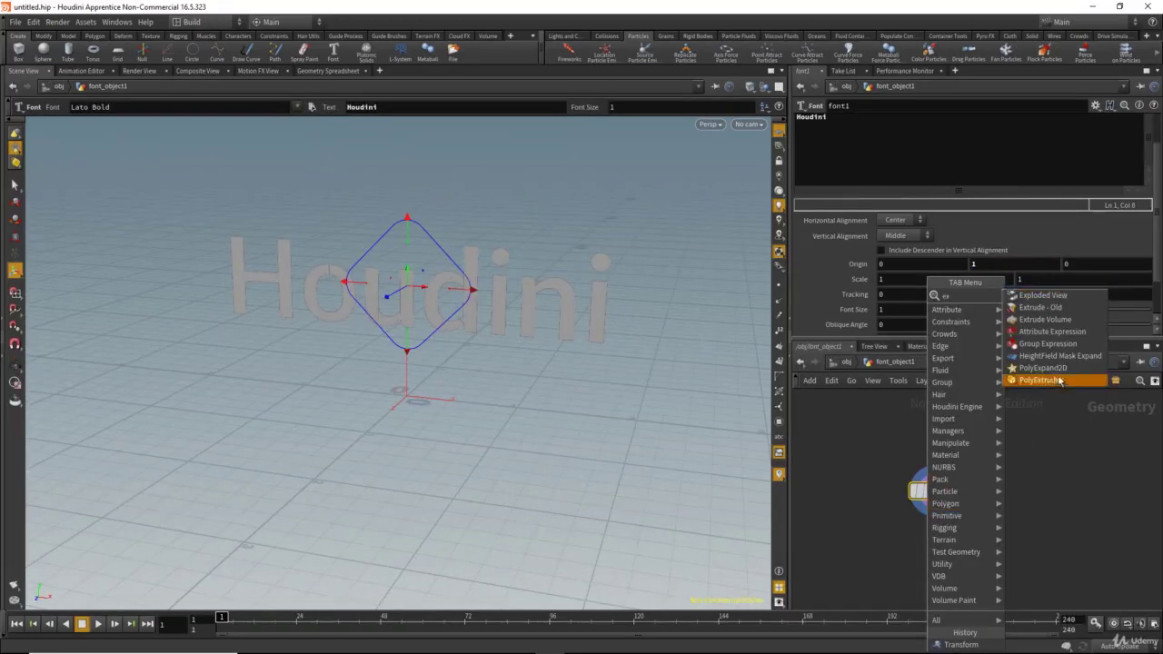
{"action": "left_click", "coordinate": [1054, 385]}
{"action": "left_click", "coordinate": [948, 553]}
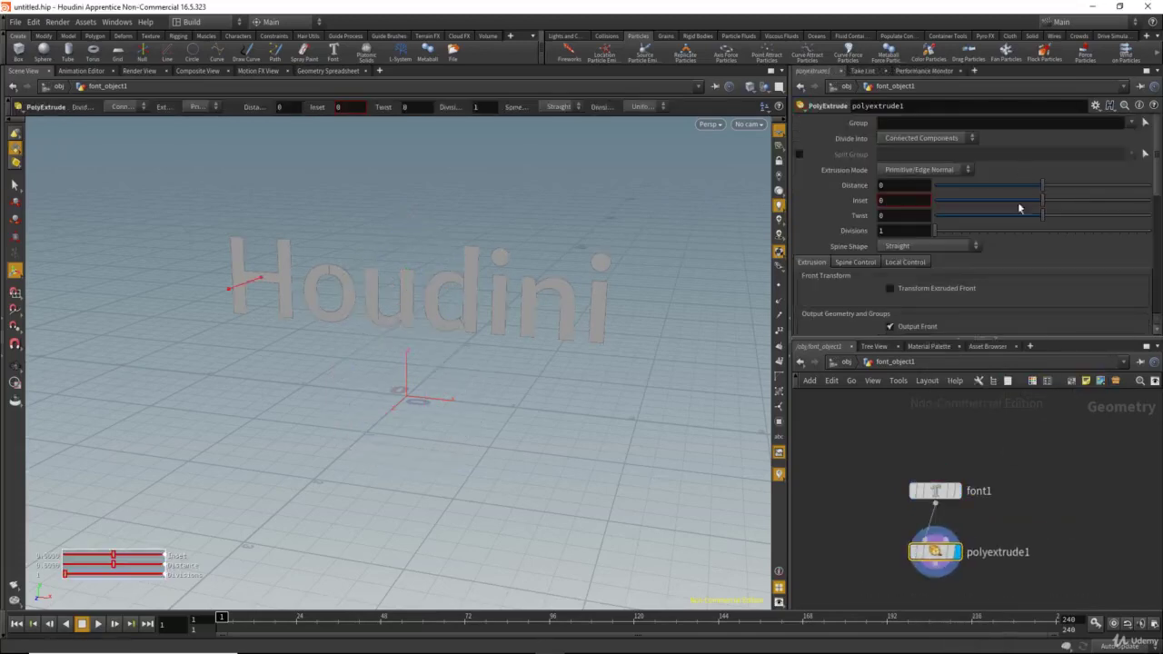
Step: Extrude the text with a PolyExtrude distance of 0.18
{"action": "mouse_move", "coordinate": [1051, 189]}
{"action": "left_mouse_down"}
{"action": "mouse_move", "coordinate": [1036, 186]}
{"action": "mouse_move", "coordinate": [1063, 184]}
{"action": "left_mouse_up"}
{"action": "key", "text": "Escape"}
{"action": "left_click_drag", "start_coordinate": [527, 239], "coordinate": [501, 246]}
{"action": "key", "text": "Return"}
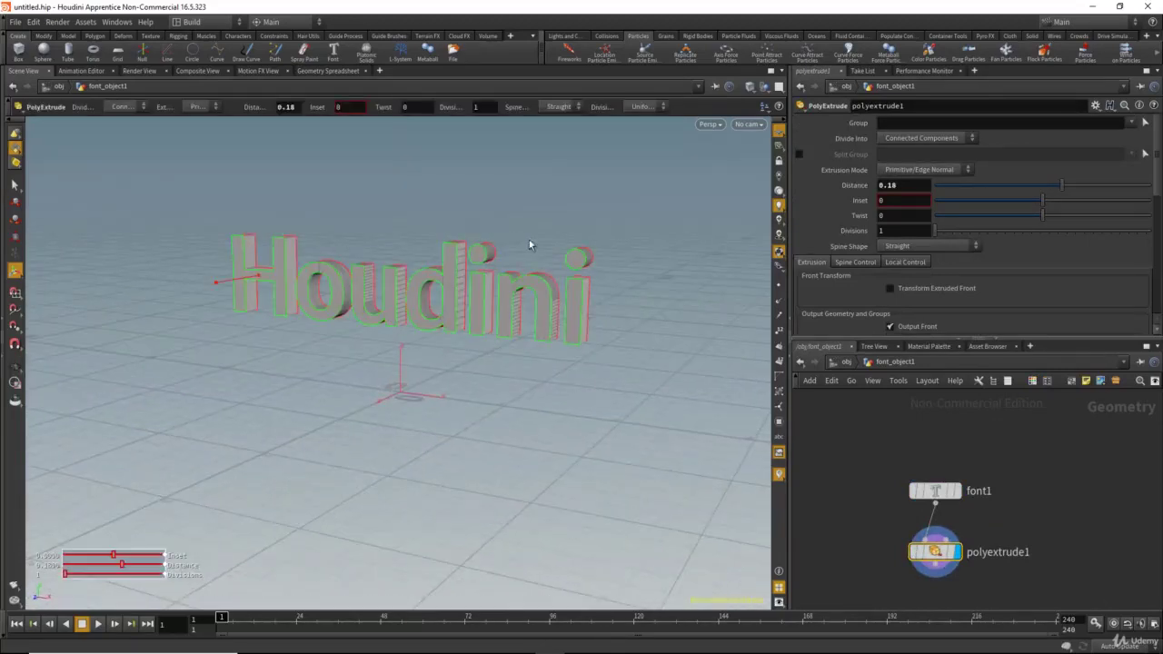
Step: Enable Output Back on the PolyExtrude node and check the rear faces of the text
{"action": "scroll", "coordinate": [854, 283], "scroll_direction": "down", "scroll_amount": 4}
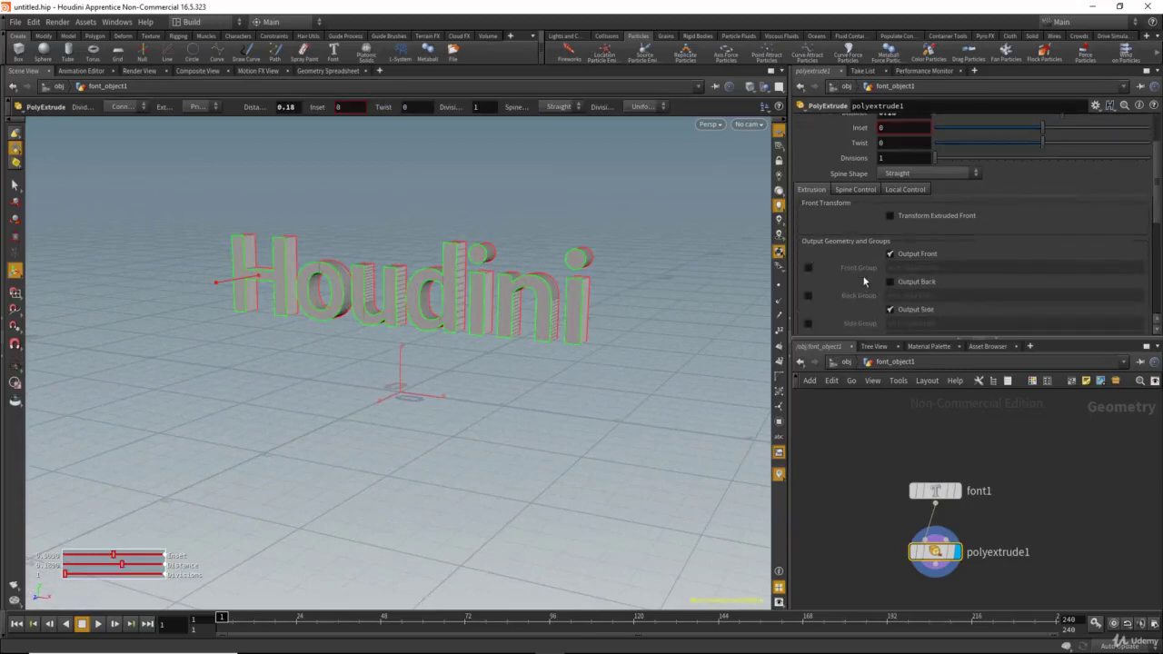
{"action": "left_click", "coordinate": [891, 267]}
{"action": "key", "text": "Escape"}
{"action": "left_click_drag", "start_coordinate": [678, 306], "coordinate": [350, 269]}
{"action": "key", "text": "Return"}
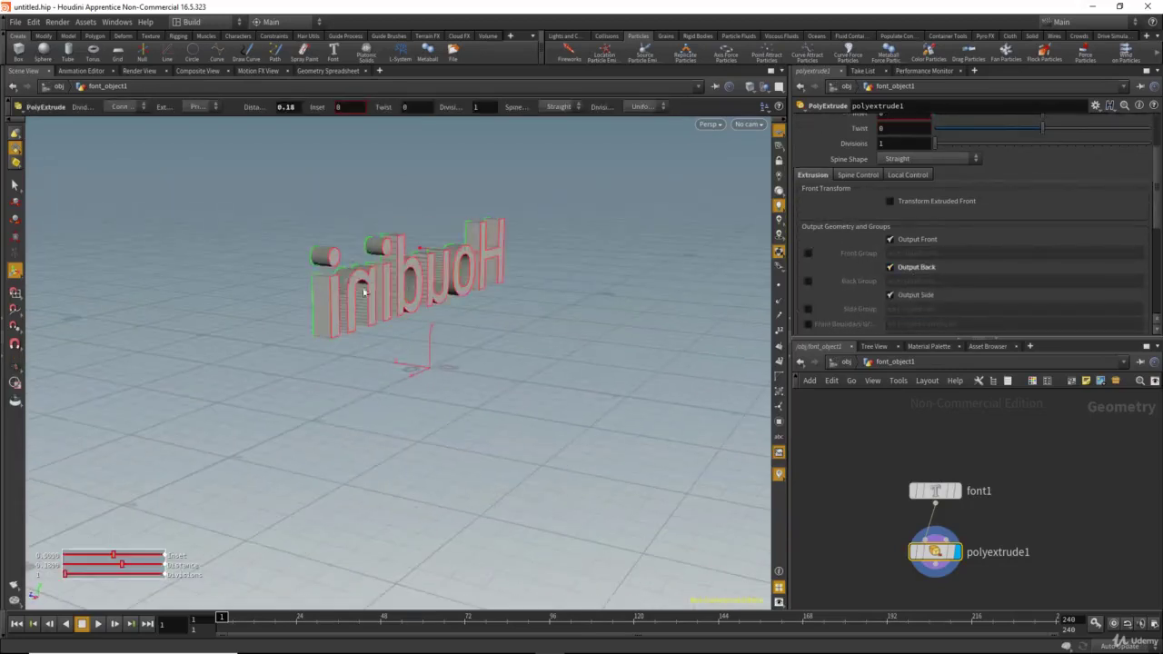
{"action": "key", "text": "Escape"}
{"action": "left_click_drag", "start_coordinate": [376, 309], "coordinate": [536, 319]}
{"action": "key", "text": "Return"}
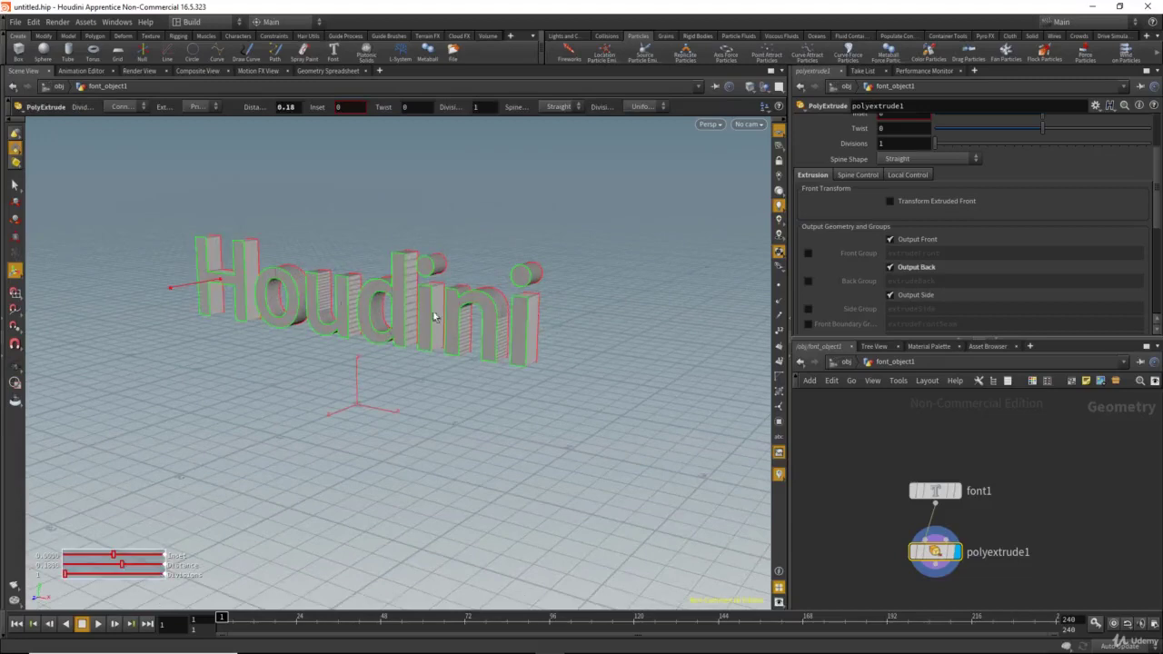
Step: Add an IsoOffset node, connect polyextrude1 to its first input, and display it
{"action": "middle_click_drag", "start_coordinate": [876, 506], "coordinate": [857, 475]}
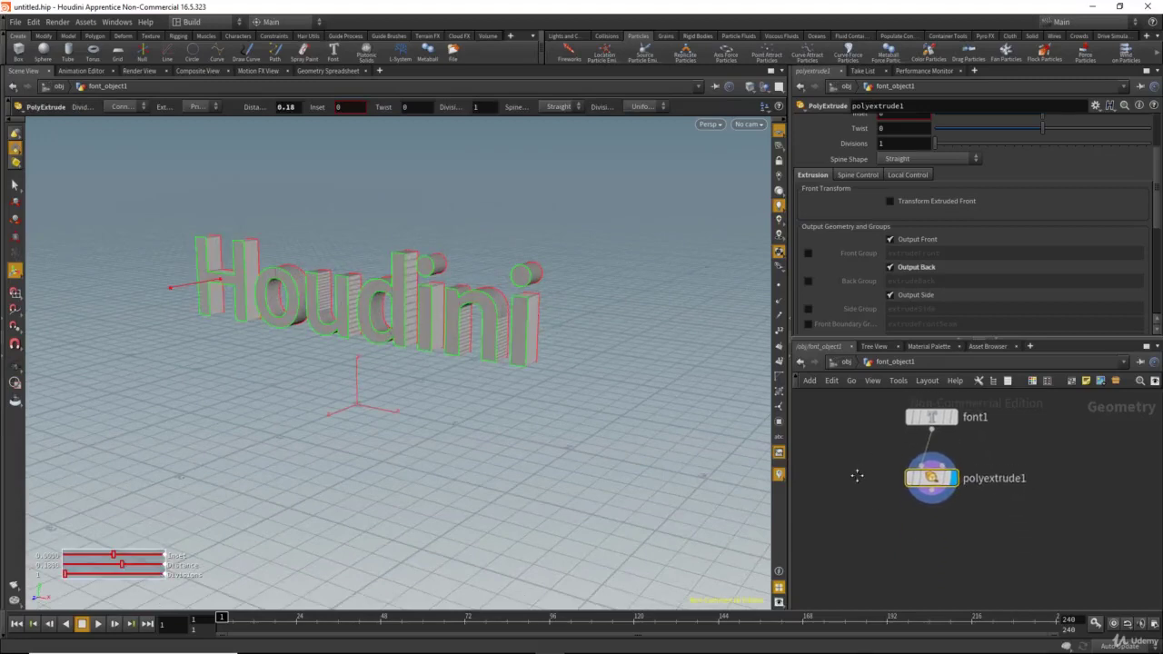
{"action": "key", "text": "Tab"}
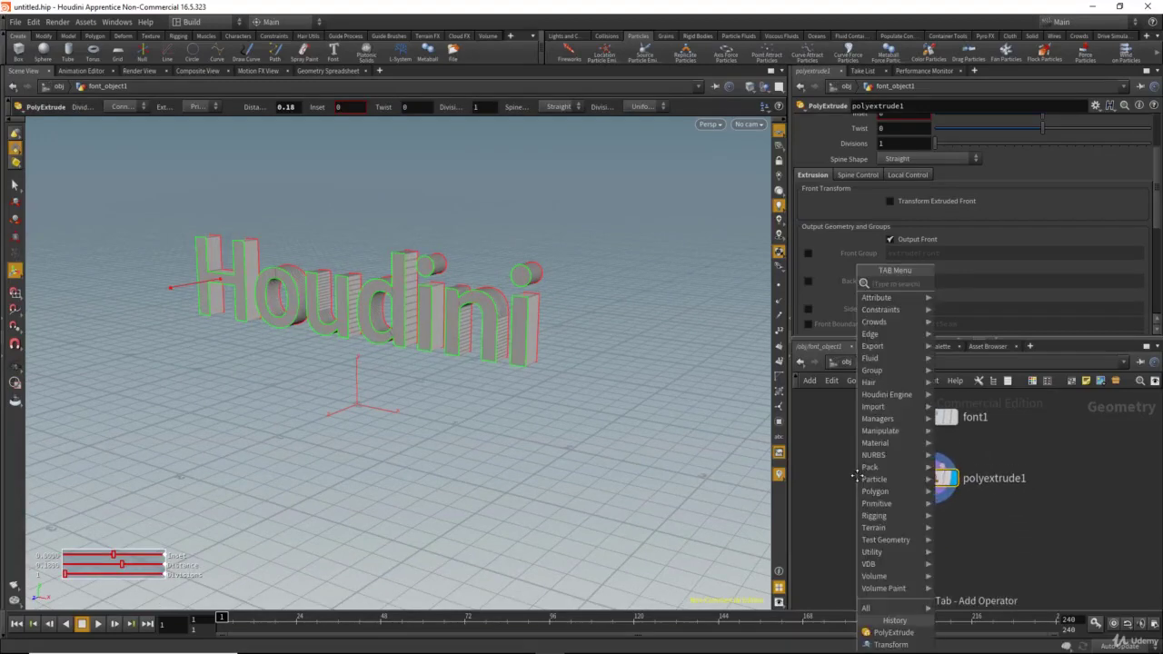
{"action": "type", "text": "iso"}
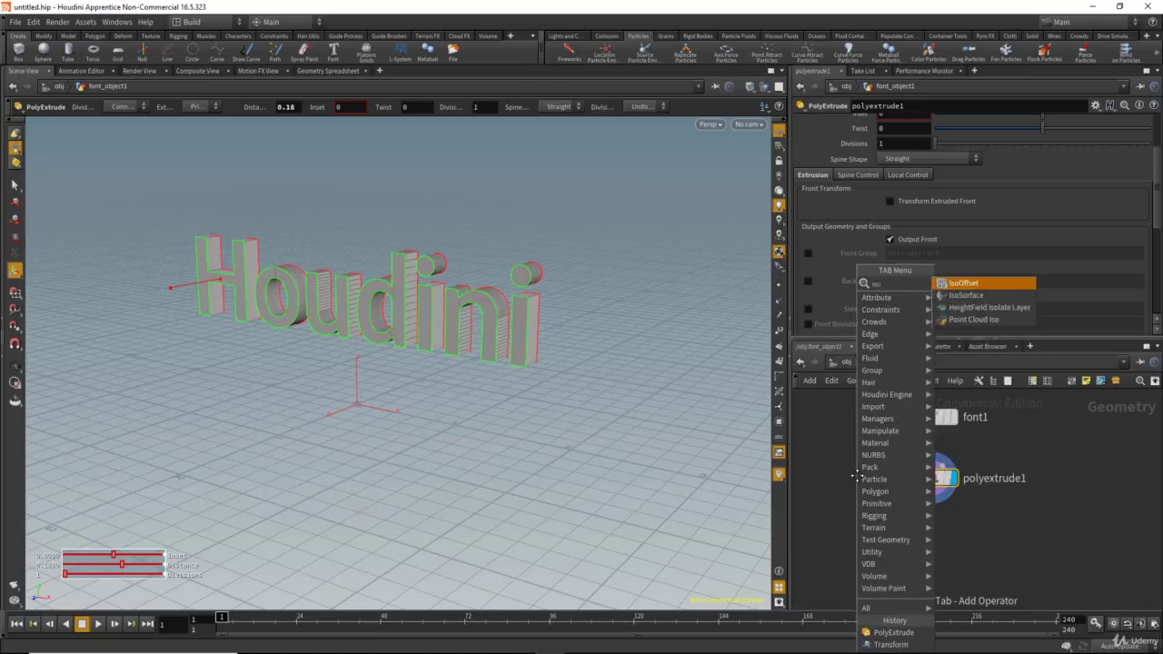
{"action": "key", "text": "Return"}
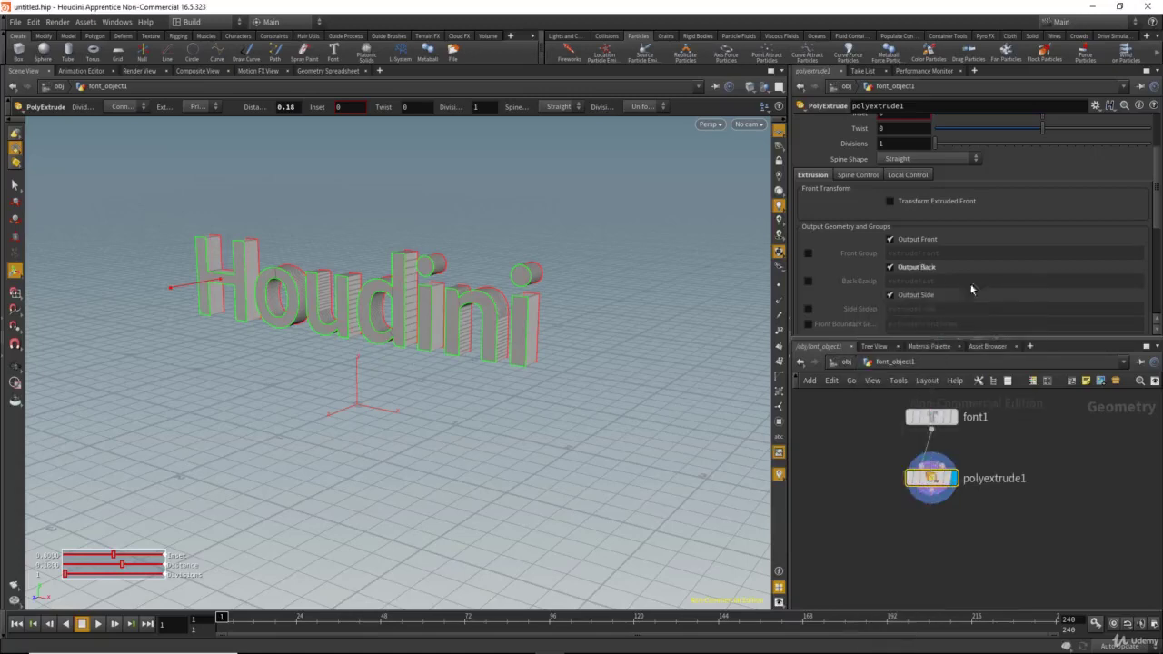
{"action": "left_click", "coordinate": [909, 523]}
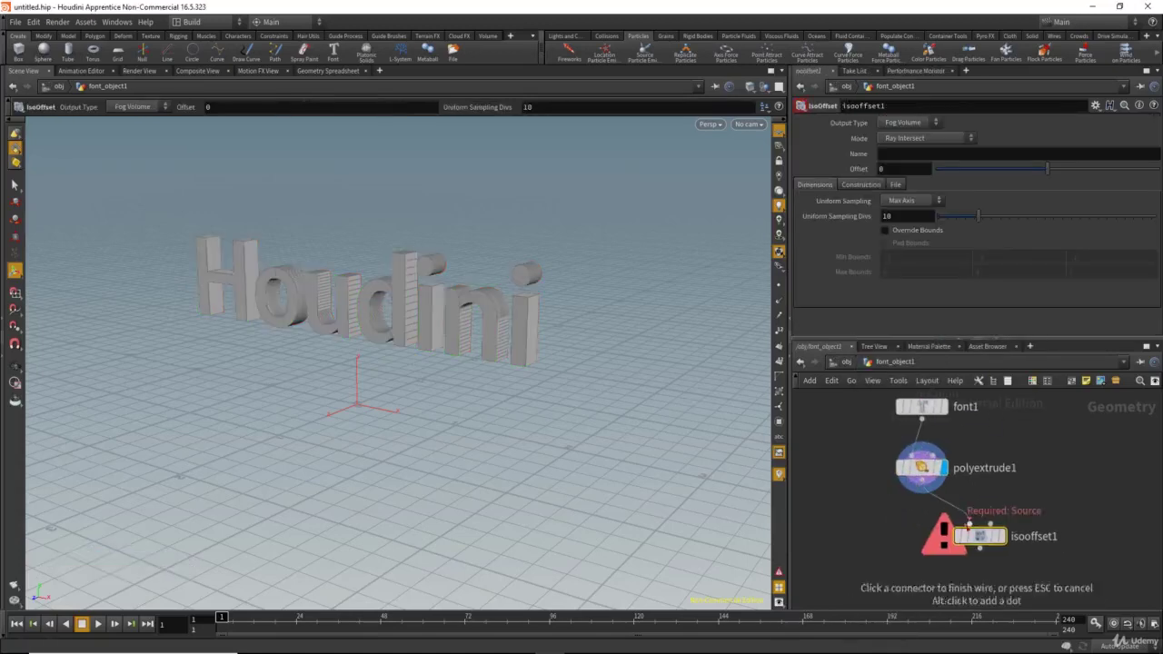
{"action": "left_click", "coordinate": [1003, 538]}
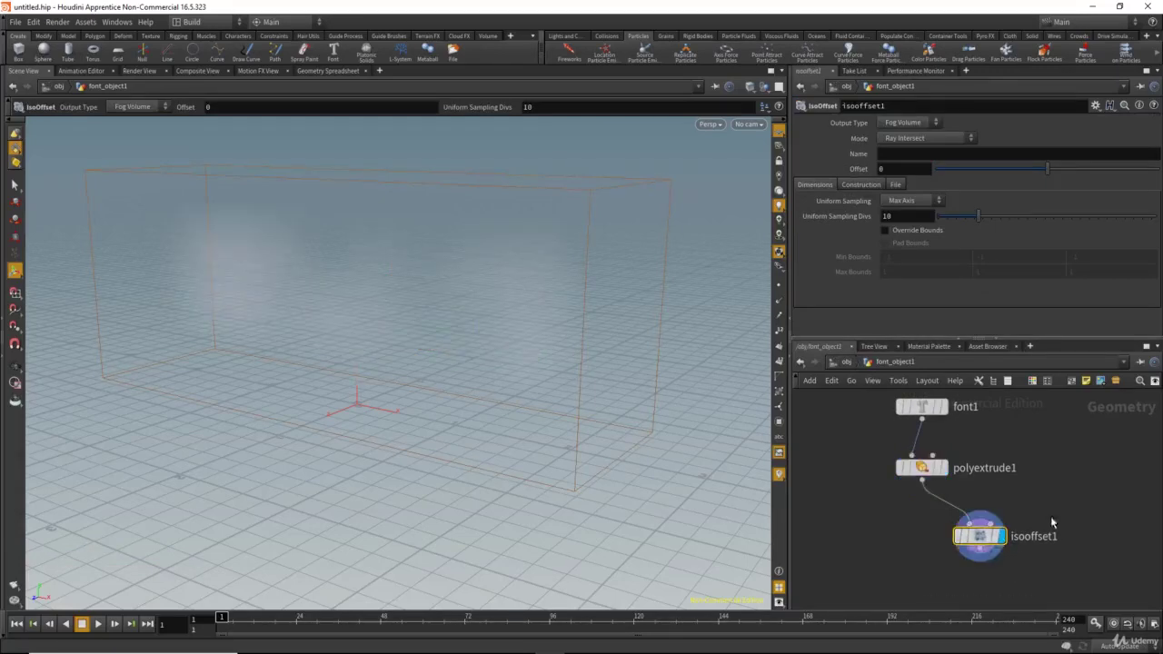
Step: Set the IsoOffset node's Uniform Sampling Divs to 30 and inspect the fog volume
{"action": "right_click_drag", "start_coordinate": [538, 328], "coordinate": [312, 323]}
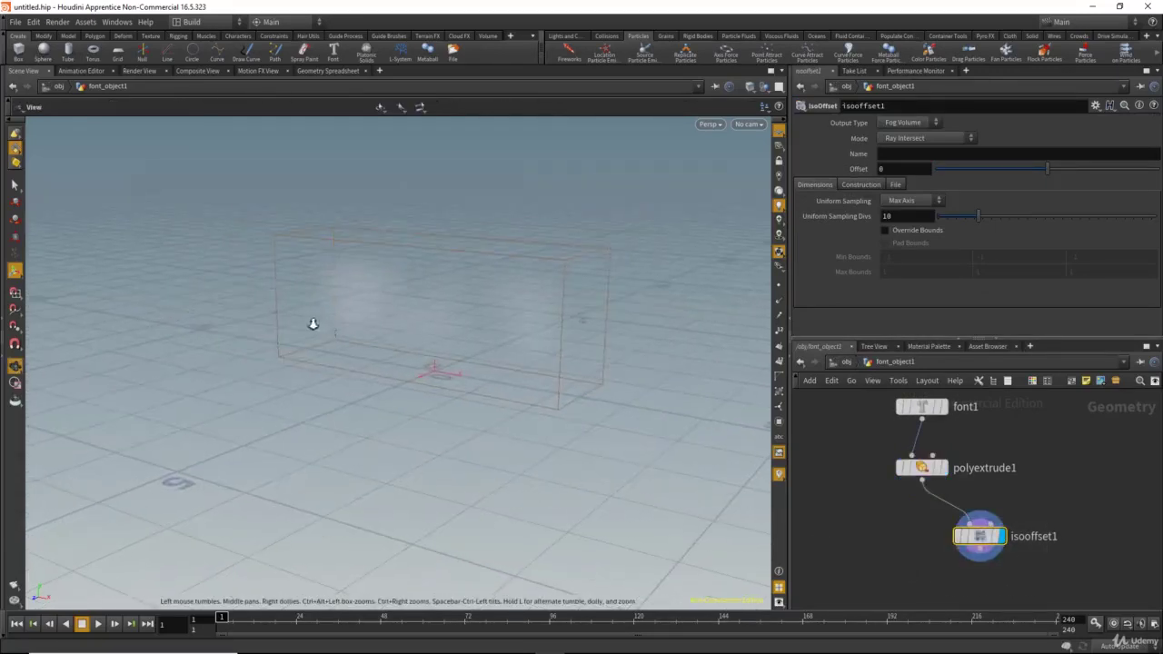
{"action": "left_click_drag", "start_coordinate": [405, 304], "coordinate": [505, 353]}
{"action": "key", "text": "Return"}
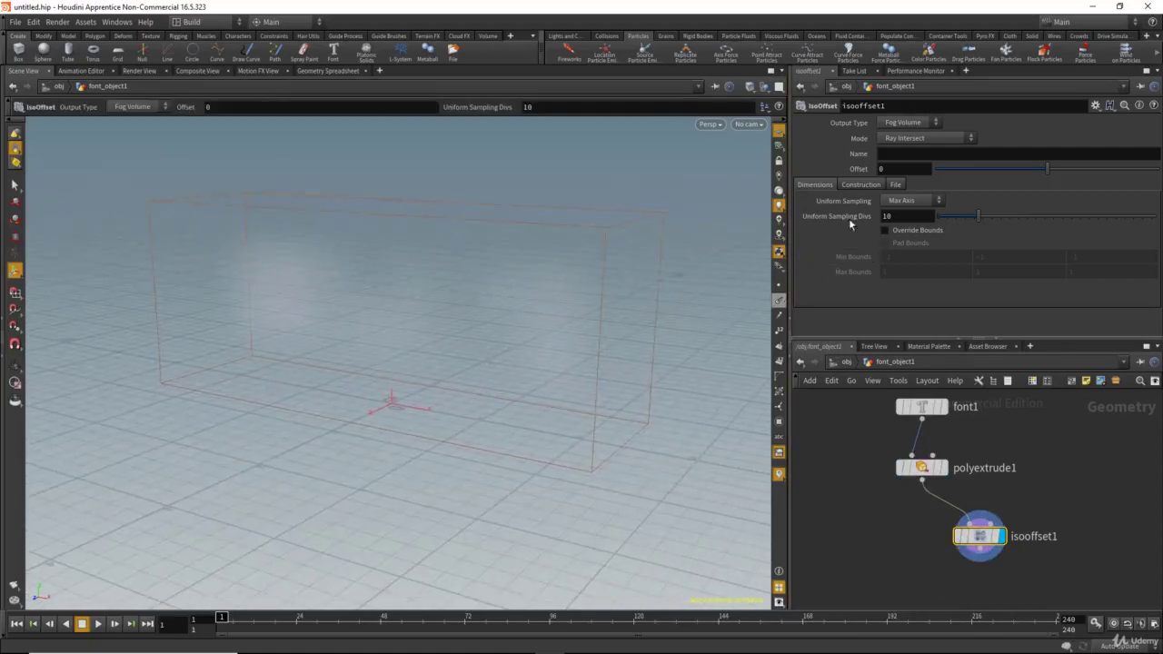
{"action": "middle_click_drag", "start_coordinate": [530, 316], "coordinate": [531, 327], "text": "alt"}
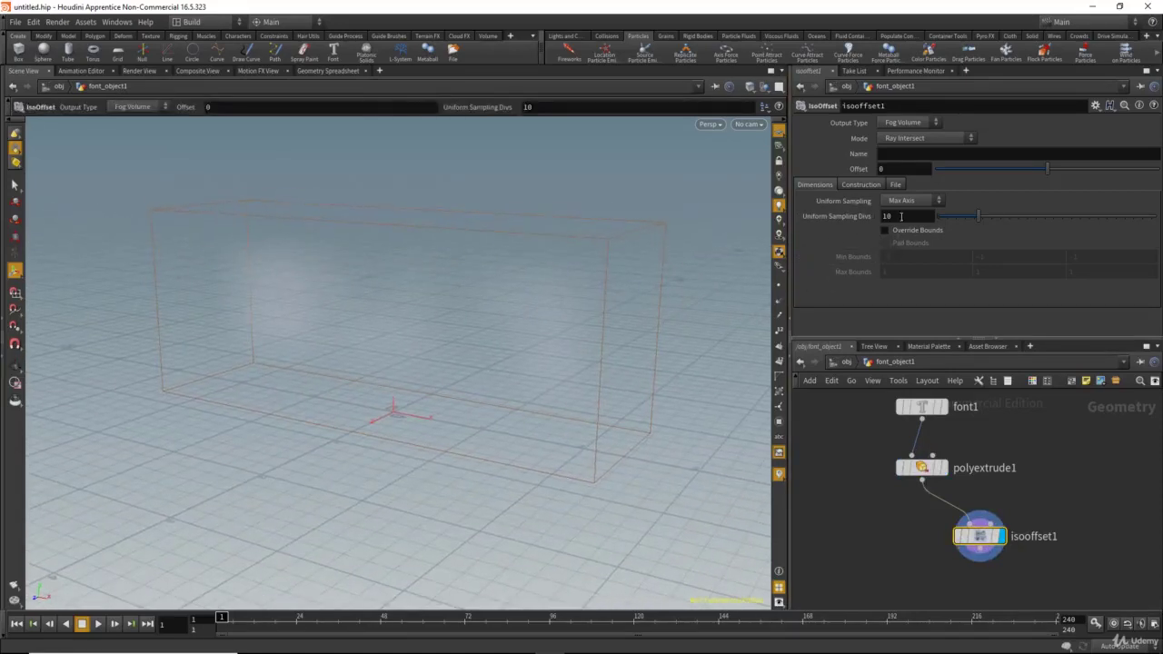
{"action": "left_click_drag", "start_coordinate": [901, 217], "coordinate": [852, 221]}
{"action": "type", "text": "3"}
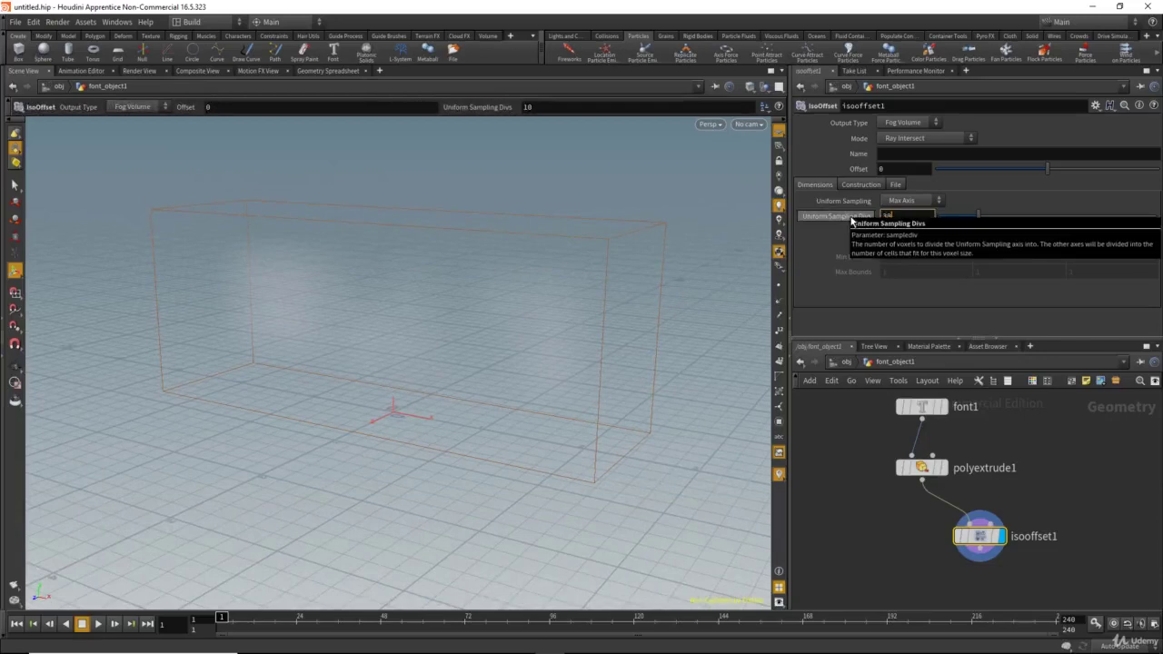
{"action": "key", "text": "Return"}
{"action": "left_click_drag", "start_coordinate": [467, 389], "coordinate": [464, 352], "text": "alt"}
Step: Increase the IsoOffset node's Uniform Sampling Divs to 60 and inspect the volume's detail
{"action": "double_click", "coordinate": [905, 215]}
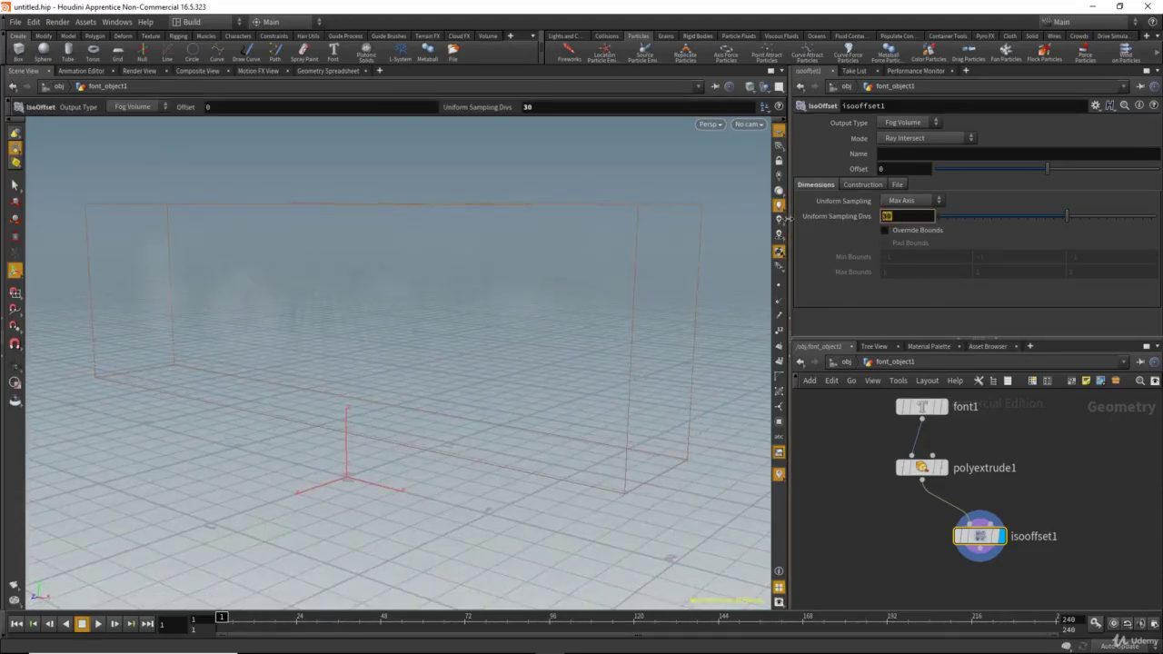
{"action": "key", "text": "Return"}
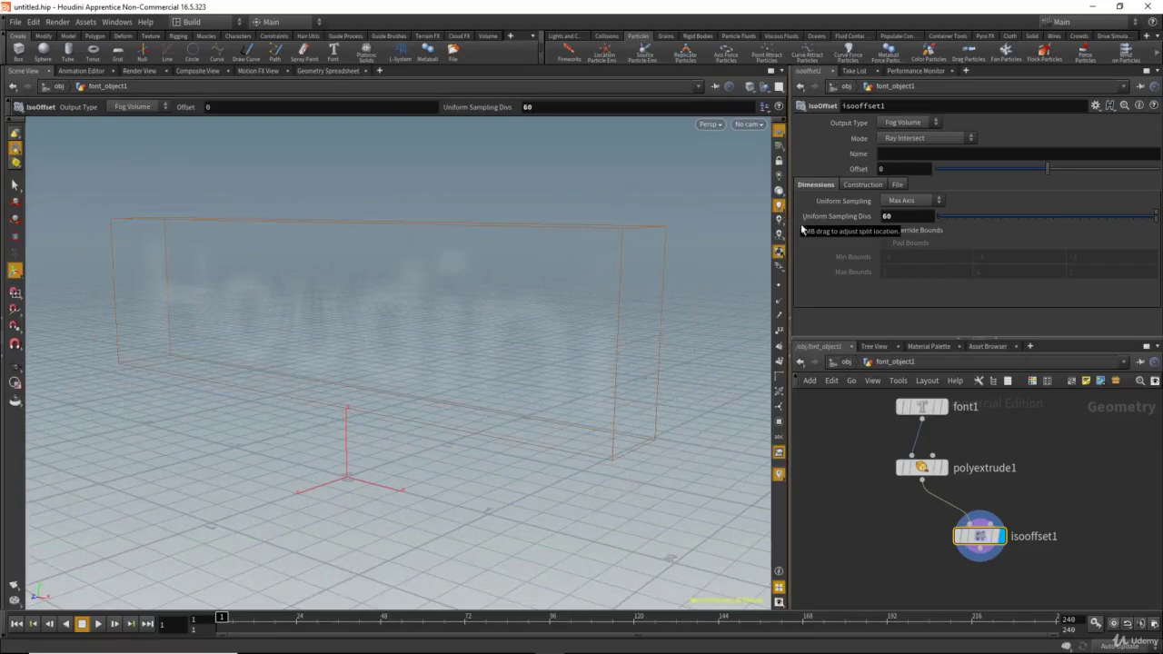
{"action": "key", "text": "Escape"}
{"action": "left_click_drag", "start_coordinate": [460, 376], "coordinate": [404, 366]}
{"action": "key", "text": "Return"}
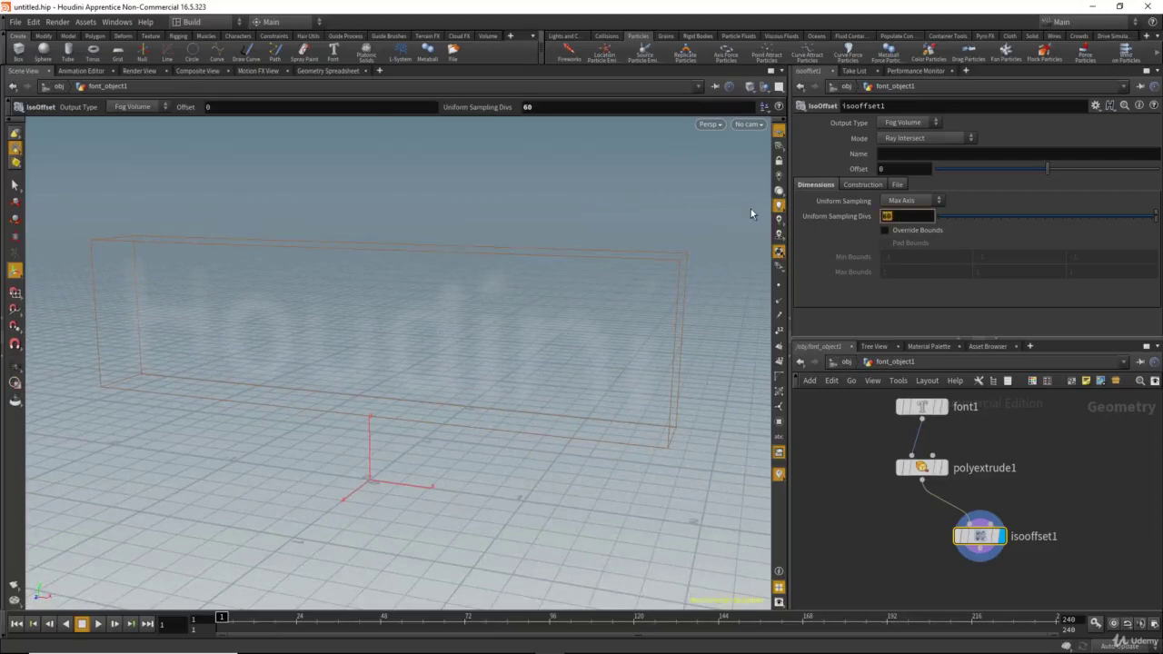
Step: Set the IsoOffset node's Uniform Sampling Divs to 80
{"action": "type", "text": "80"}
{"action": "key", "text": "Return"}
{"action": "left_click_drag", "start_coordinate": [575, 293], "coordinate": [601, 293], "text": "alt"}
Step: Add a Scatter node below isooffset1, connect it to the volume output, and display the scattered points
{"action": "middle_click_drag", "start_coordinate": [859, 538], "coordinate": [848, 502]}
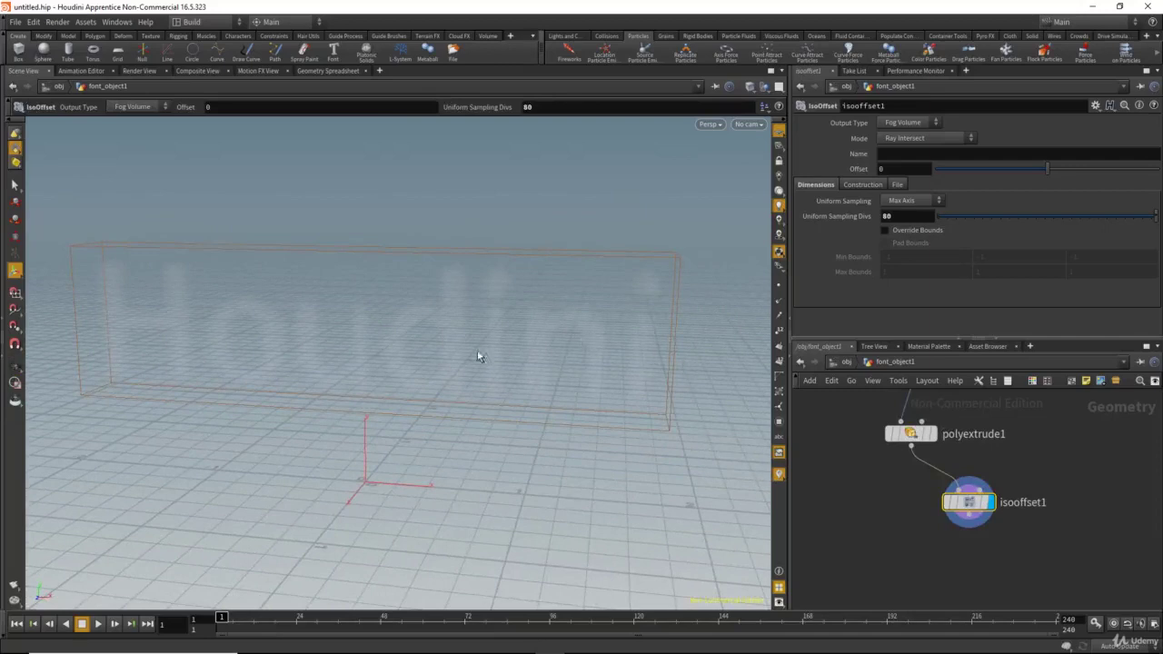
{"action": "key", "text": "Tab"}
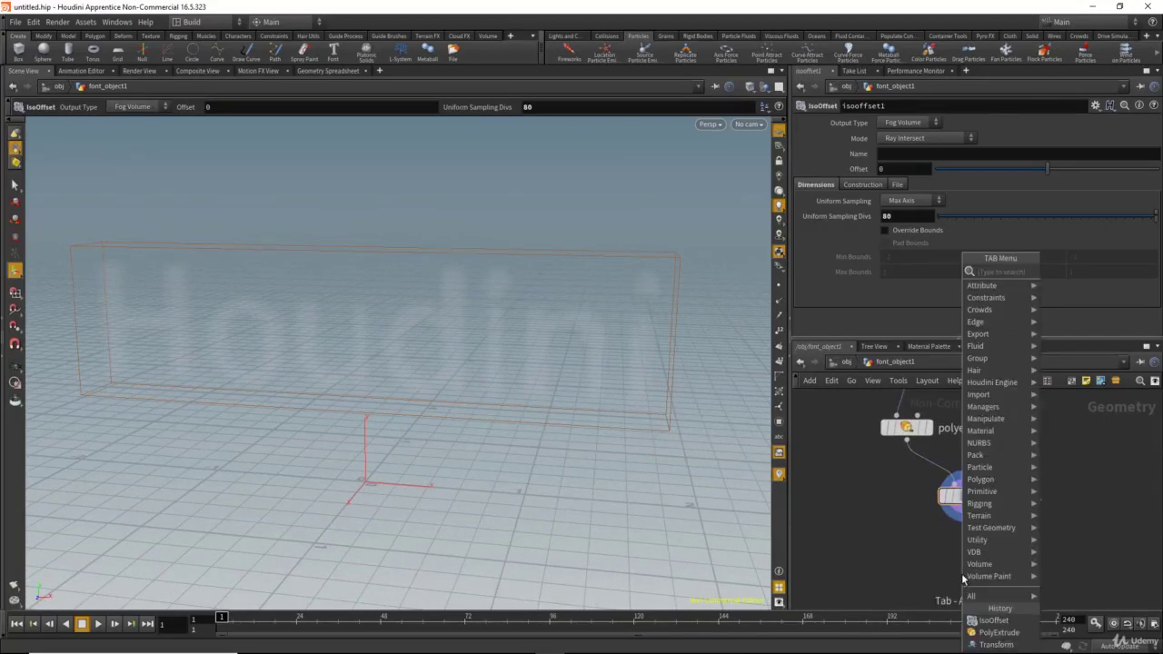
{"action": "type", "text": "scat"}
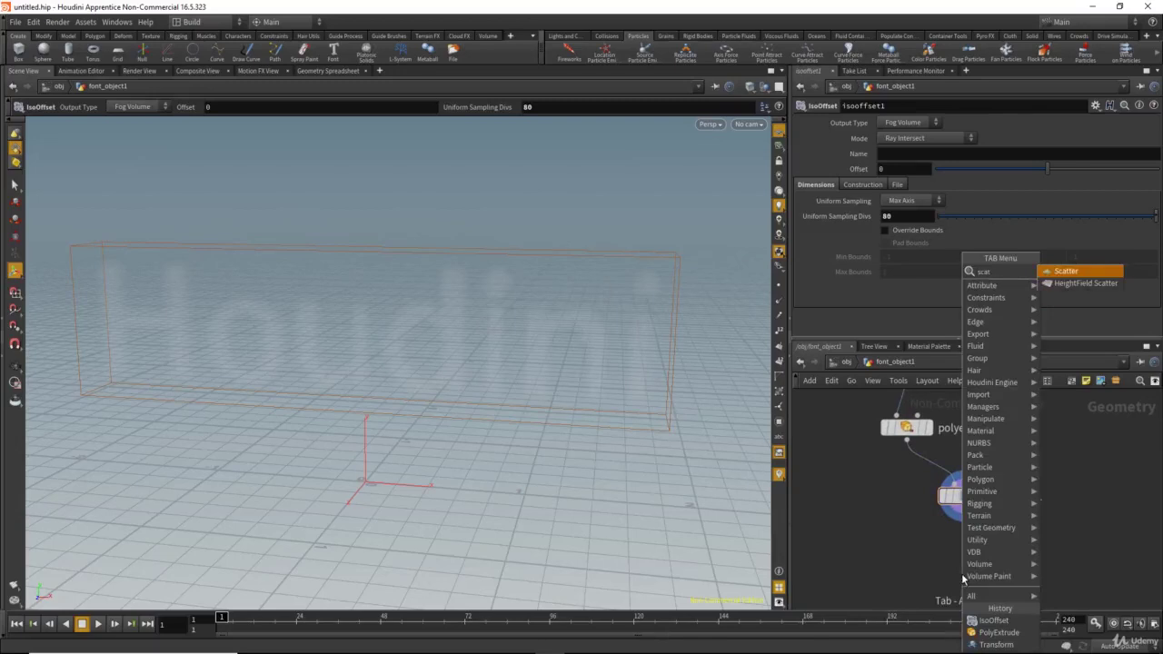
{"action": "left_click", "coordinate": [1085, 271]}
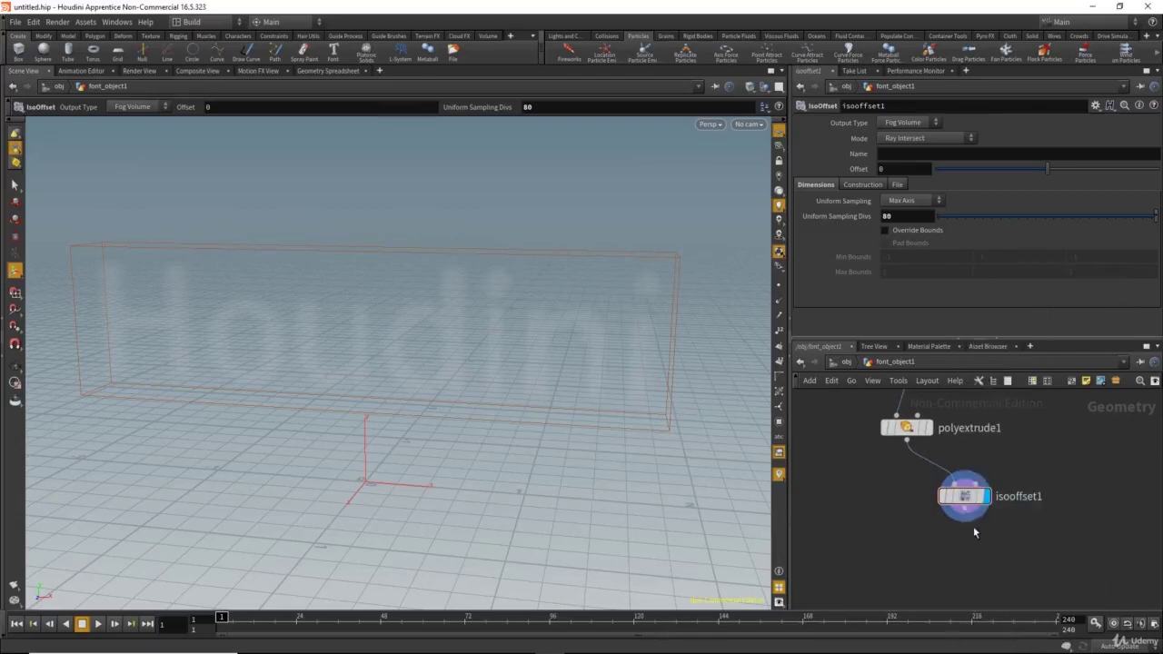
{"action": "left_click", "coordinate": [966, 557]}
{"action": "left_click", "coordinate": [965, 520]}
{"action": "left_click", "coordinate": [986, 558]}
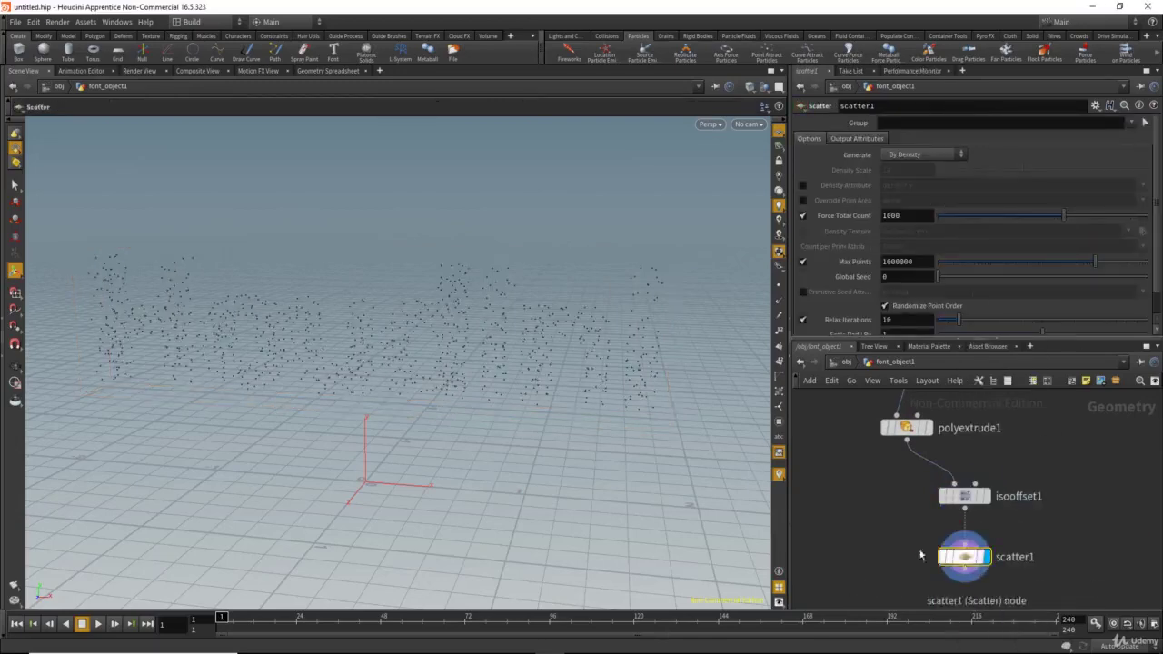
Step: Move the isooffset1 node aside and rewire the scatter1 input directly to the polyextrude1 output
{"action": "left_click", "coordinate": [945, 497]}
{"action": "middle_click_drag", "start_coordinate": [1070, 520], "coordinate": [1032, 529]}
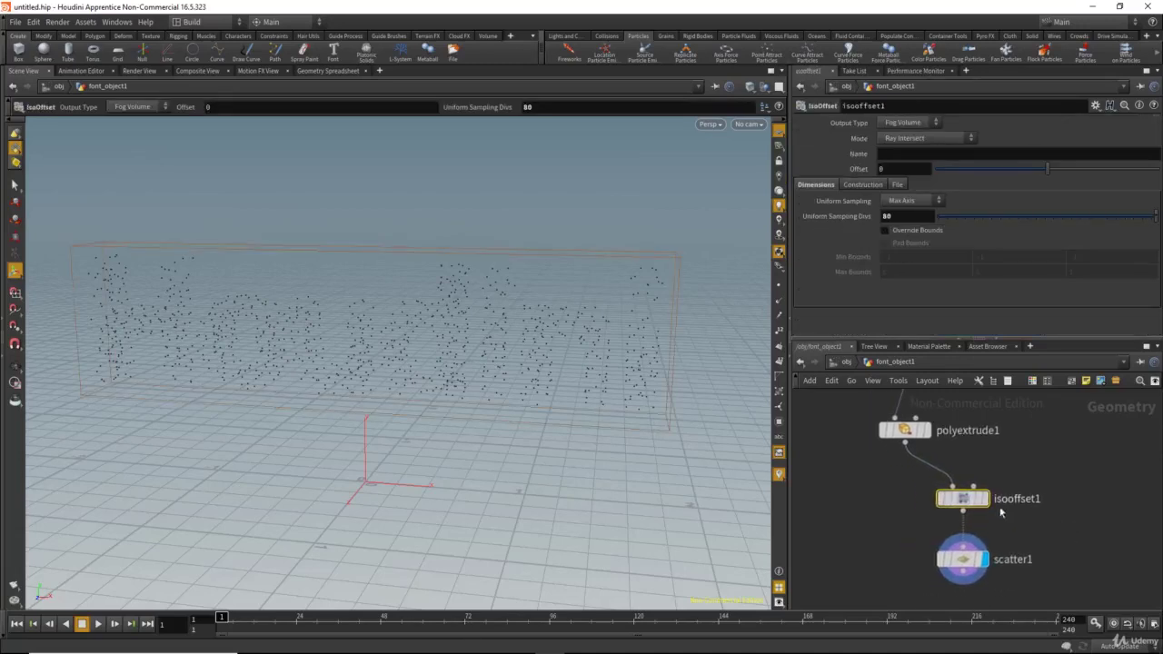
{"action": "left_click_drag", "start_coordinate": [960, 501], "coordinate": [1012, 500]}
{"action": "left_click", "coordinate": [1026, 535]}
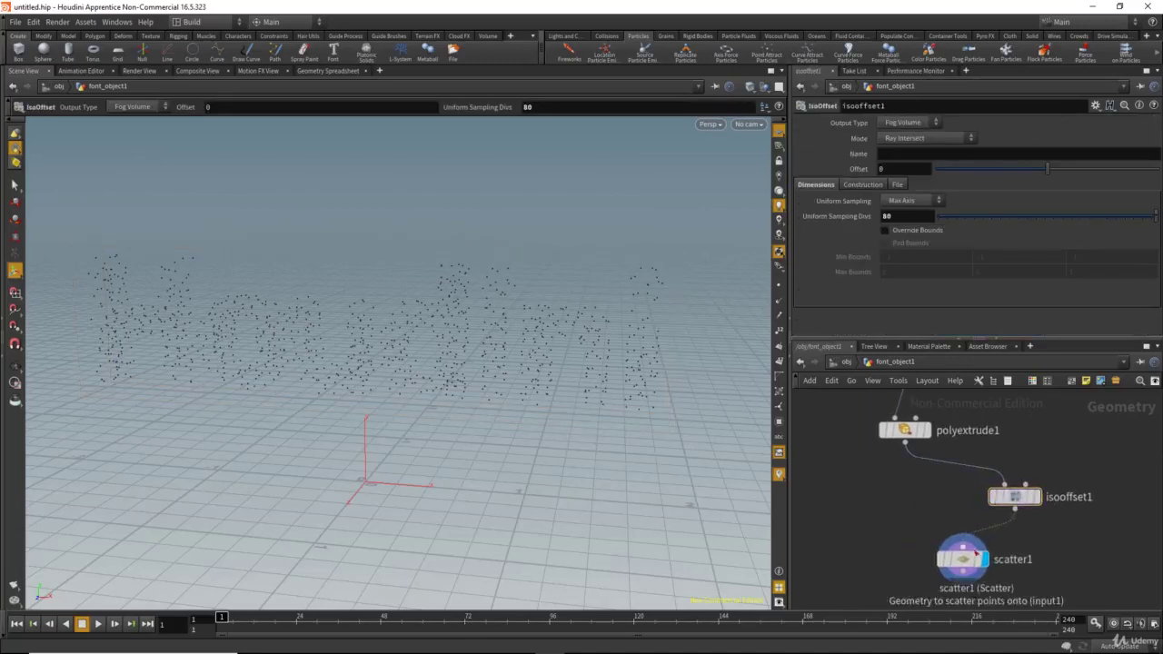
{"action": "left_click_drag", "start_coordinate": [965, 548], "coordinate": [946, 518]}
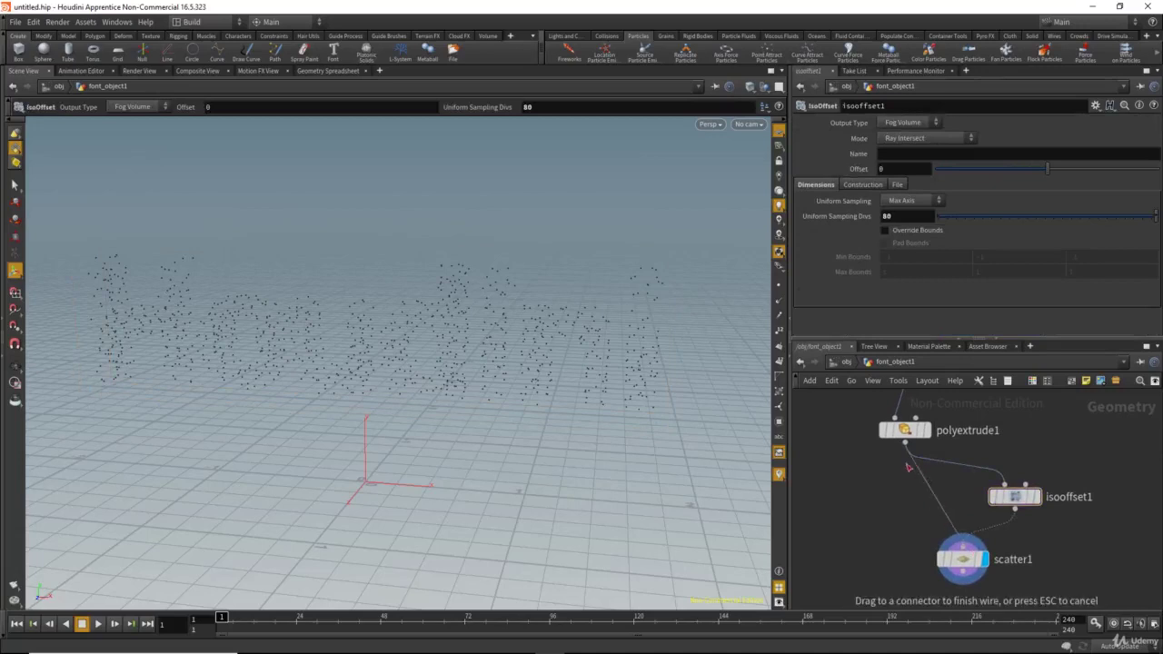
{"action": "left_click_drag", "start_coordinate": [907, 467], "coordinate": [907, 463]}
{"action": "left_click_drag", "start_coordinate": [899, 535], "coordinate": [1006, 594]}
{"action": "left_click_drag", "start_coordinate": [979, 538], "coordinate": [942, 534]}
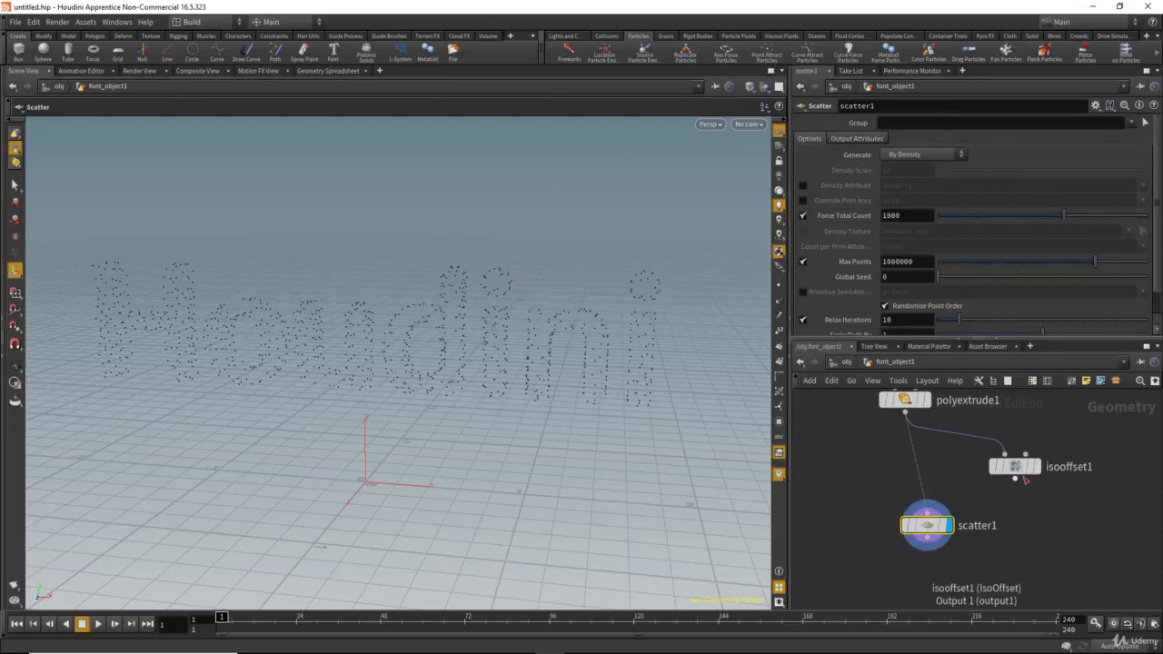
Step: Inspect the points scattered directly on the extruded text's surface from several angles
{"action": "key", "text": "Escape"}
{"action": "left_click_drag", "start_coordinate": [614, 368], "coordinate": [504, 314]}
{"action": "right_click_drag", "start_coordinate": [505, 314], "coordinate": [685, 397], "text": "alt"}
{"action": "left_click_drag", "start_coordinate": [685, 397], "coordinate": [460, 328], "text": "alt"}
{"action": "key", "text": "Escape"}
{"action": "left_click_drag", "start_coordinate": [376, 350], "coordinate": [495, 353]}
{"action": "key", "text": "Return"}
{"action": "middle_click_drag", "start_coordinate": [966, 499], "coordinate": [948, 501]}
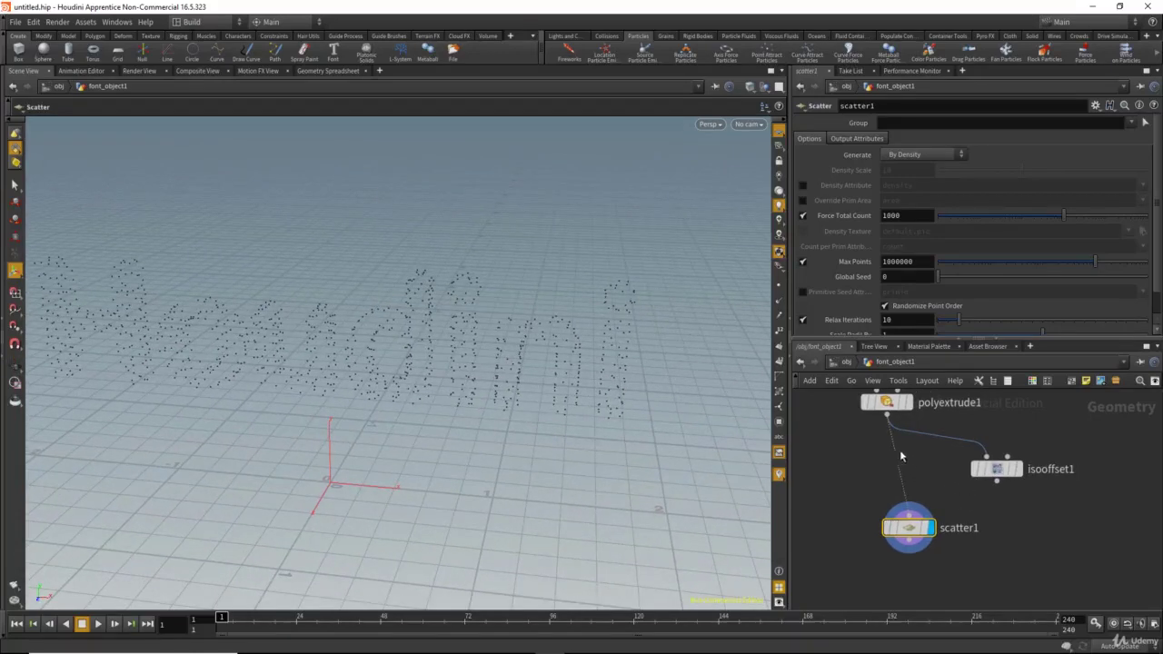
Step: Rewire the scatter1 input to the isooffset1 output and place scatter1 below isooffset1
{"action": "left_click", "coordinate": [997, 481]}
{"action": "left_click_drag", "start_coordinate": [569, 362], "coordinate": [517, 343], "text": "alt"}
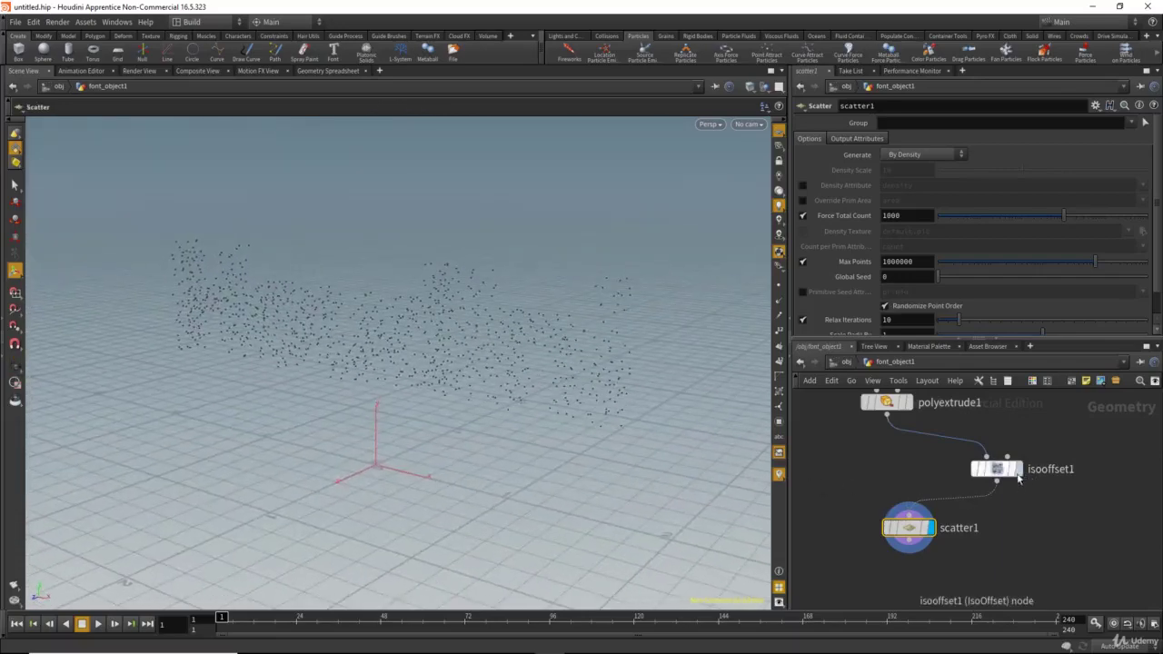
{"action": "middle_click_drag", "start_coordinate": [878, 481], "coordinate": [874, 474]}
{"action": "left_click_drag", "start_coordinate": [912, 525], "coordinate": [983, 531]}
{"action": "key", "text": "Escape"}
{"action": "left_click_drag", "start_coordinate": [455, 306], "coordinate": [380, 301]}
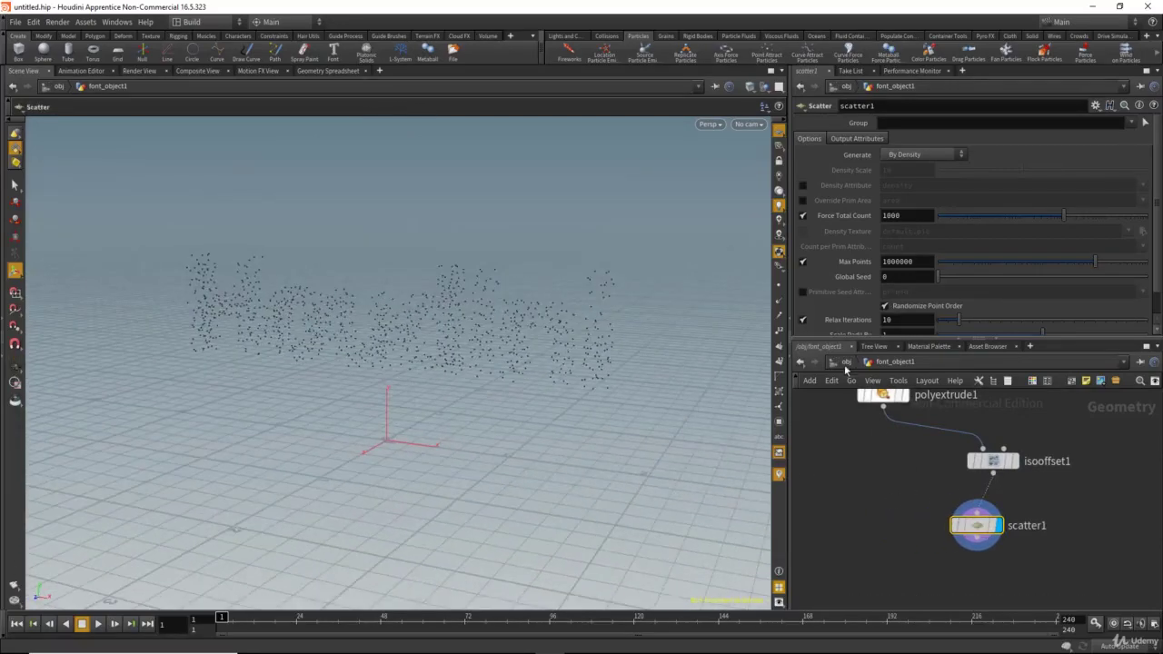
Step: Go up to the object level and apply the Source Particles tool to font_object1
{"action": "left_click", "coordinate": [845, 363]}
{"action": "left_click", "coordinate": [864, 421]}
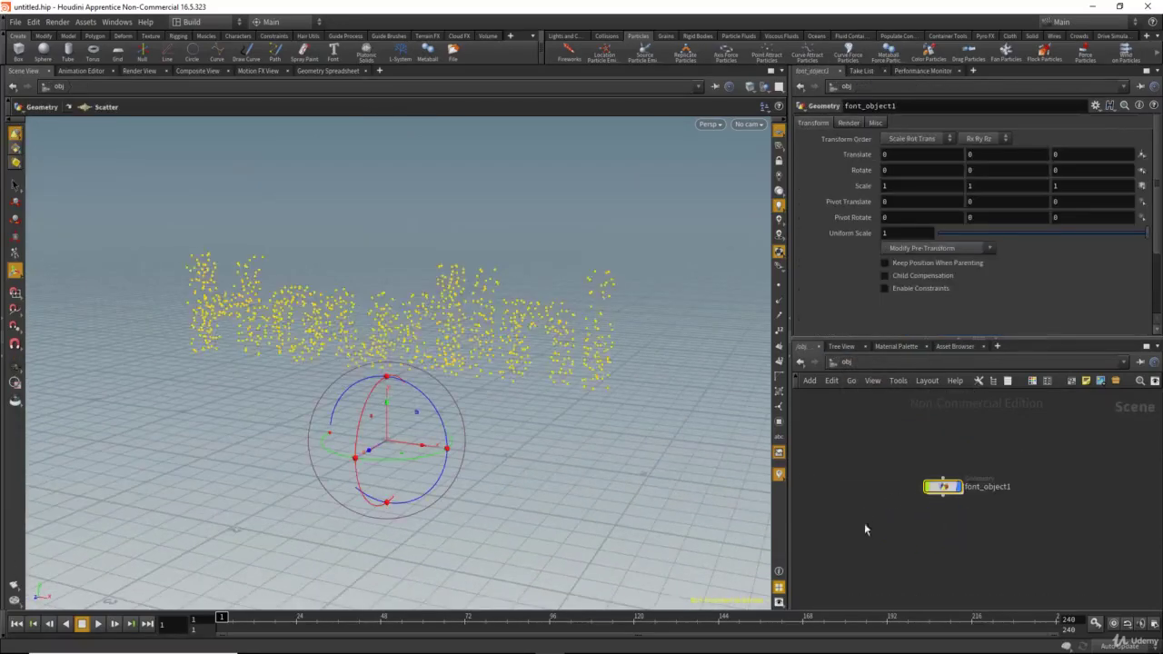
{"action": "left_click_drag", "start_coordinate": [629, 338], "coordinate": [701, 344], "text": "alt"}
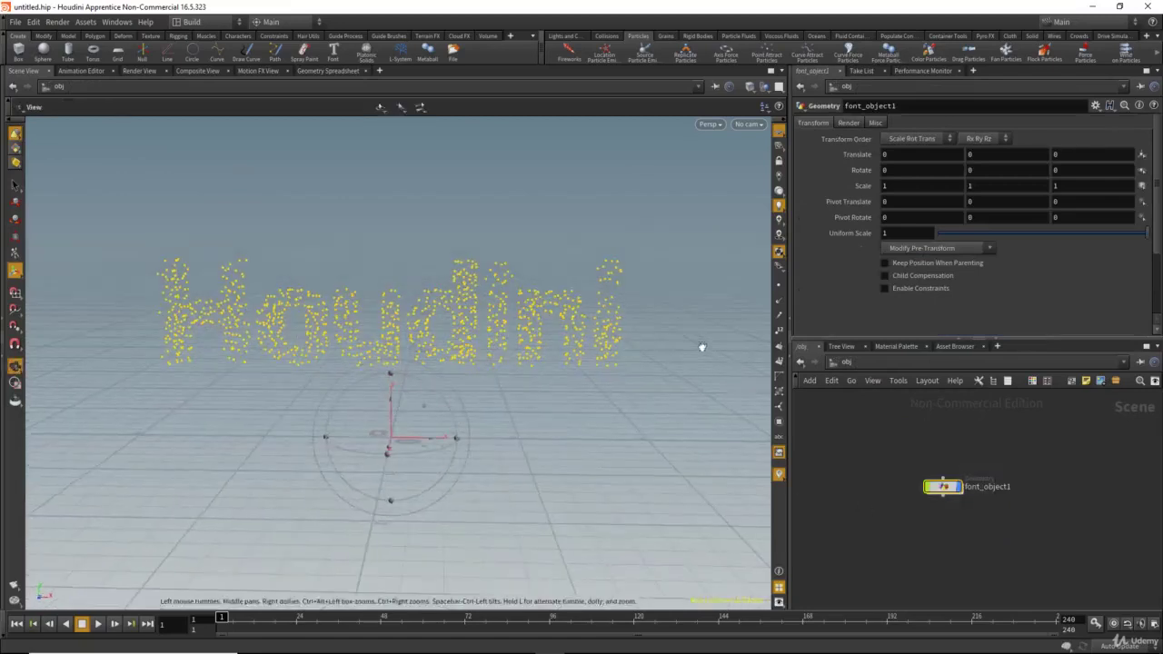
{"action": "left_click_drag", "start_coordinate": [899, 456], "coordinate": [993, 517]}
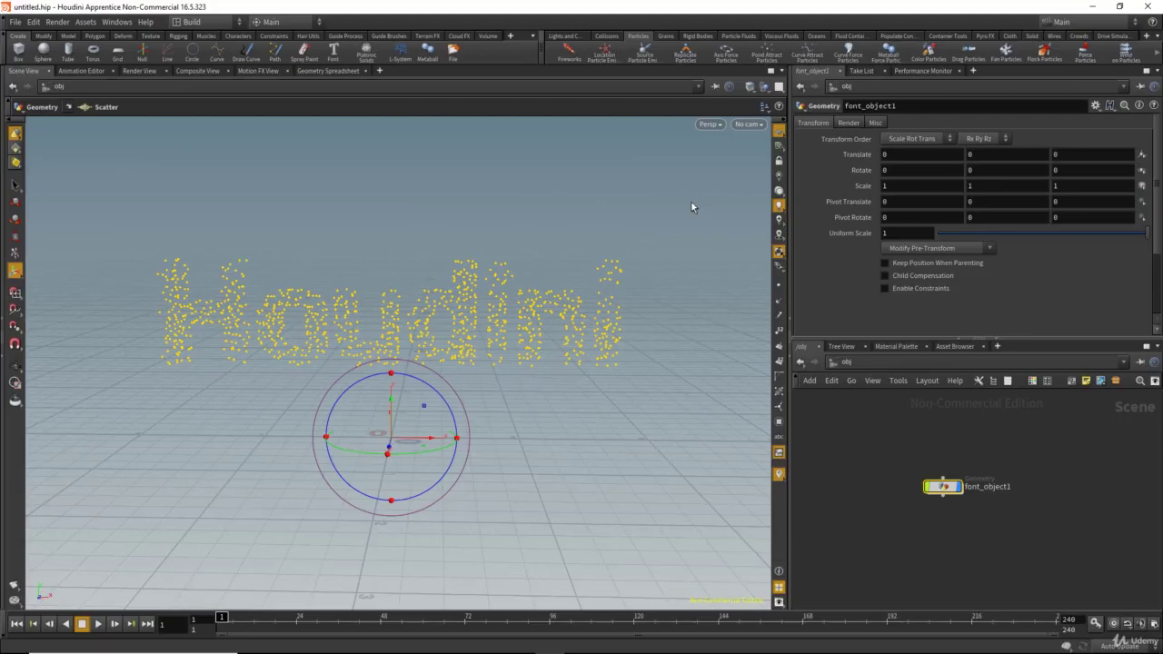
{"action": "left_click", "coordinate": [641, 56]}
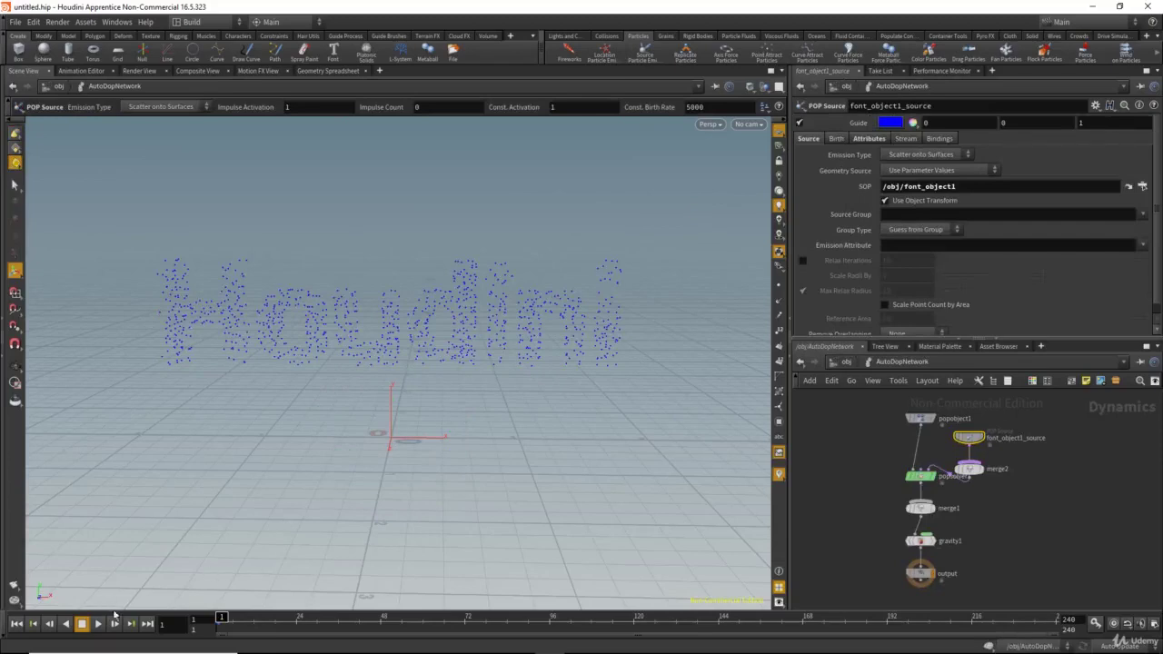
Step: Play the particle simulation and view the emission from the object level
{"action": "left_click", "coordinate": [98, 625]}
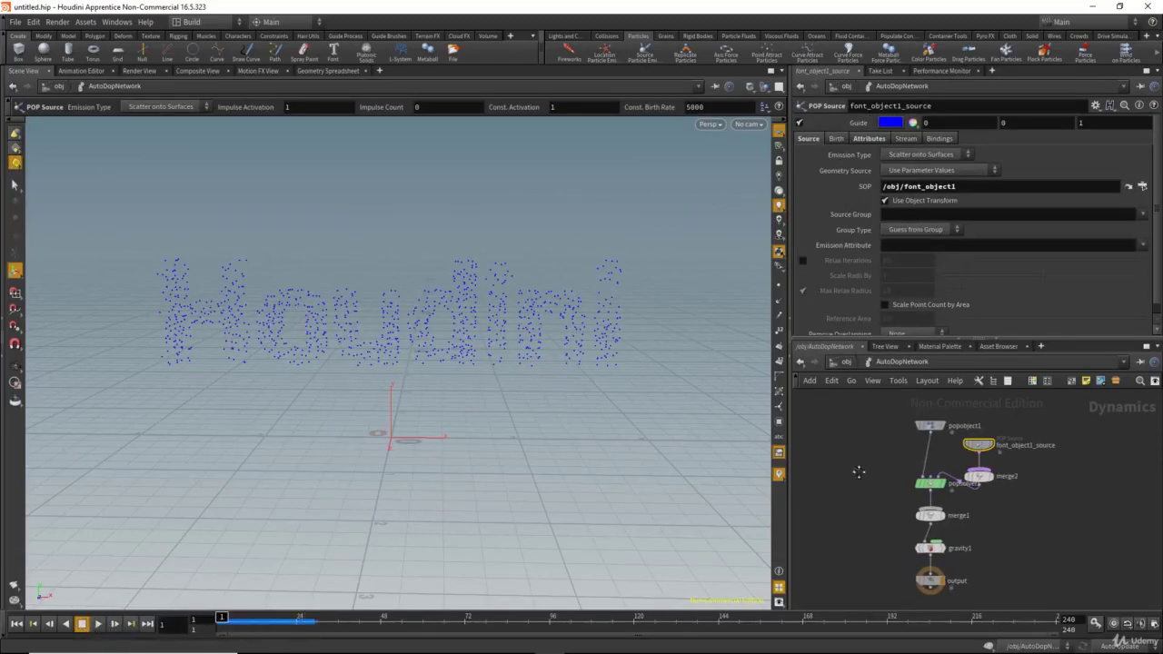
{"action": "left_click", "coordinate": [846, 362]}
{"action": "left_click_drag", "start_coordinate": [464, 346], "coordinate": [368, 320], "text": "alt"}
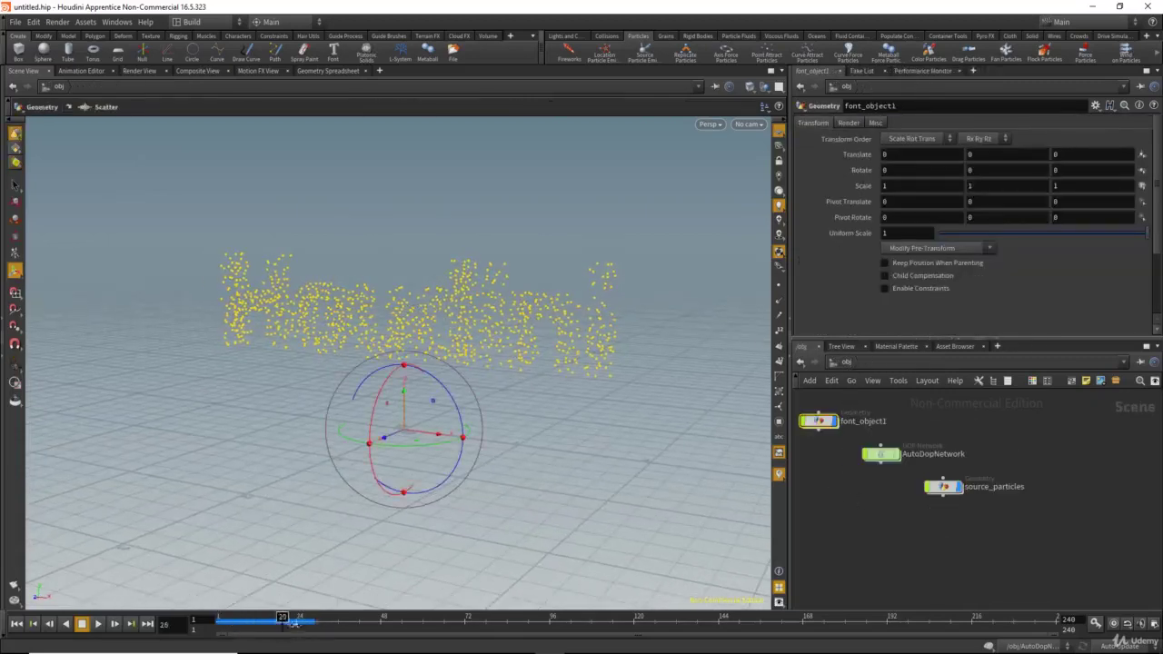
{"action": "middle_click_drag", "start_coordinate": [838, 498], "coordinate": [915, 523]}
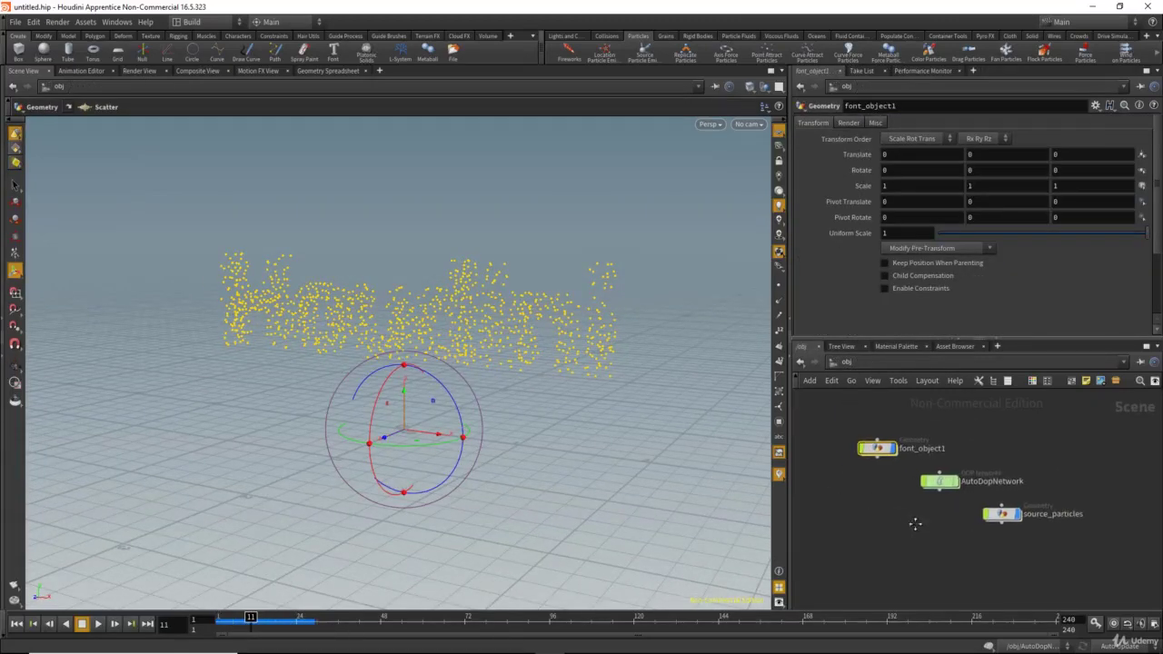
Step: Inside AutoDopNetwork, move the font_object1_source node clear of its neighbours and set its Emission Type to All Points
{"action": "double_click", "coordinate": [942, 481]}
{"action": "middle_click_drag", "start_coordinate": [983, 458], "coordinate": [918, 511]}
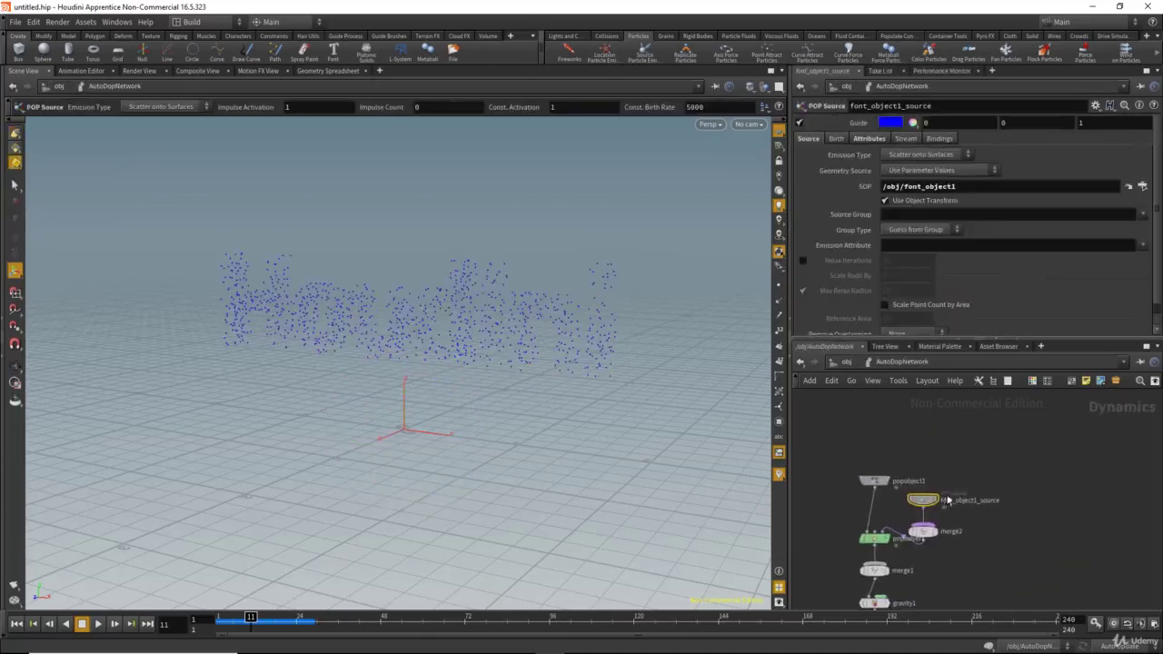
{"action": "left_click_drag", "start_coordinate": [917, 511], "coordinate": [969, 486]}
{"action": "scroll", "coordinate": [972, 475], "scroll_direction": "up", "scroll_amount": 2}
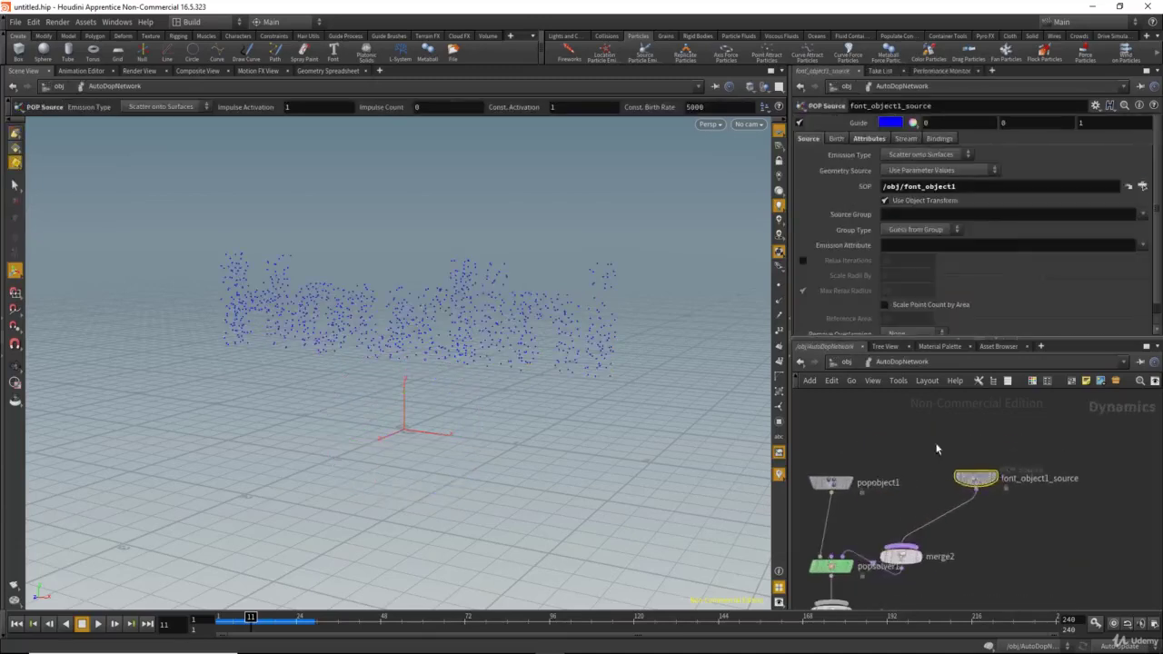
{"action": "left_click_drag", "start_coordinate": [1017, 516], "coordinate": [1015, 513]}
{"action": "left_click", "coordinate": [925, 157]}
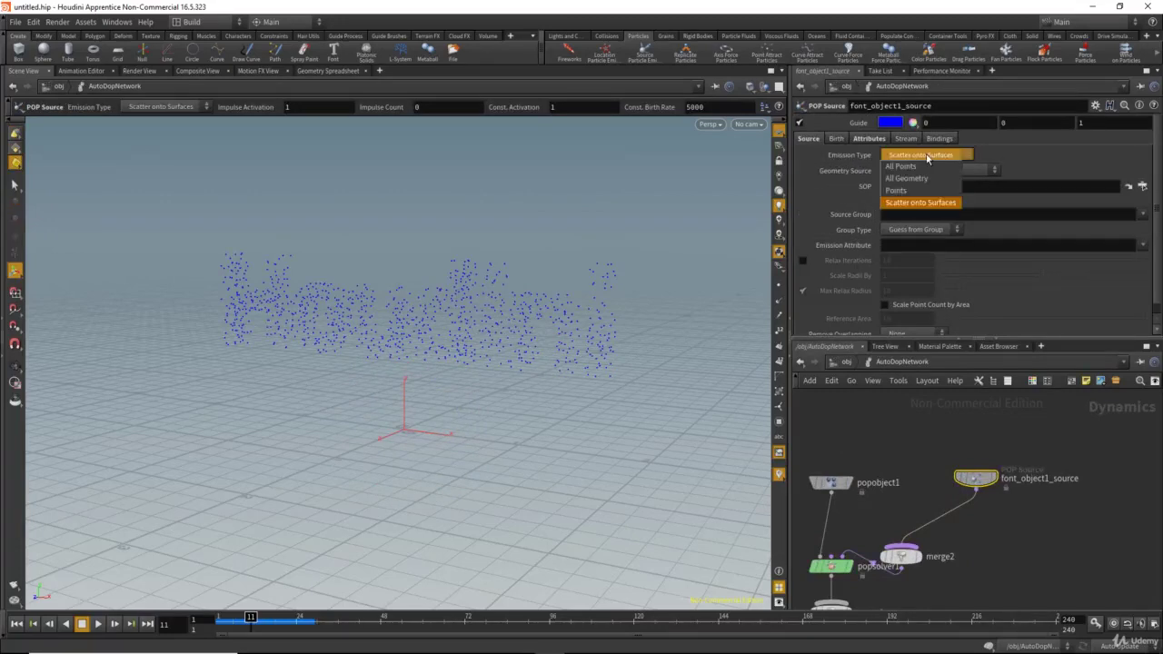
{"action": "left_click", "coordinate": [901, 167]}
Step: Scrub the first few frames and inspect the emitted particles from the object level, ending on frame 1
{"action": "mouse_move", "coordinate": [224, 627]}
{"action": "left_mouse_down"}
{"action": "mouse_move", "coordinate": [243, 625]}
{"action": "mouse_move", "coordinate": [221, 621]}
{"action": "left_mouse_up"}
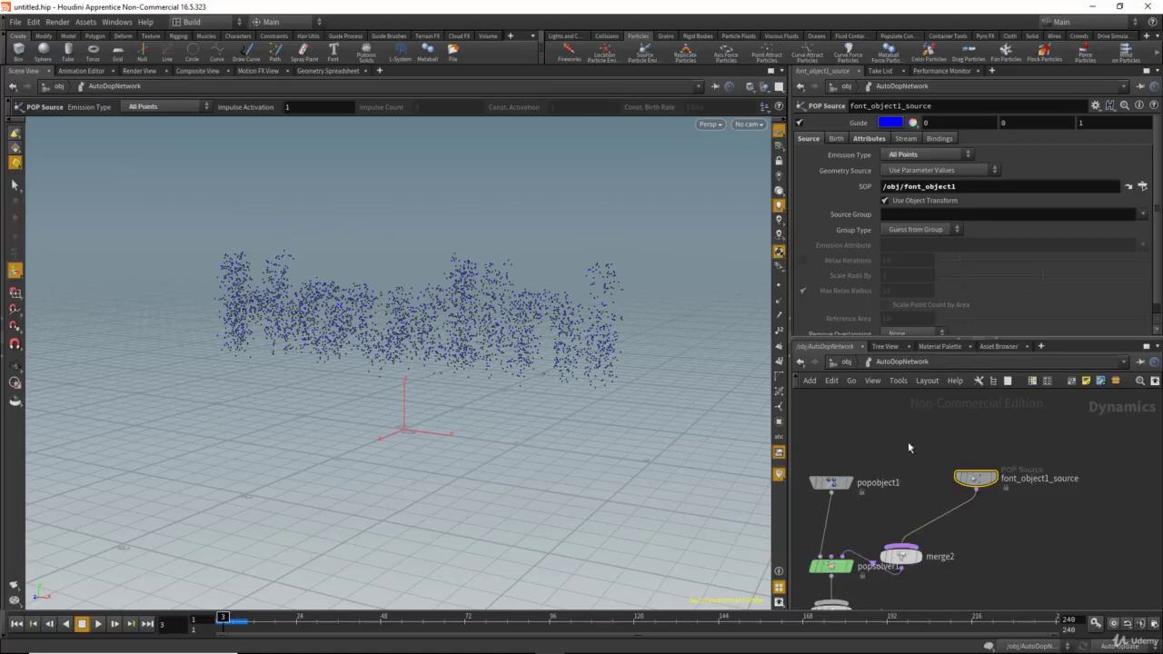
{"action": "middle_click_drag", "start_coordinate": [908, 444], "coordinate": [976, 424]}
{"action": "left_click", "coordinate": [847, 363]}
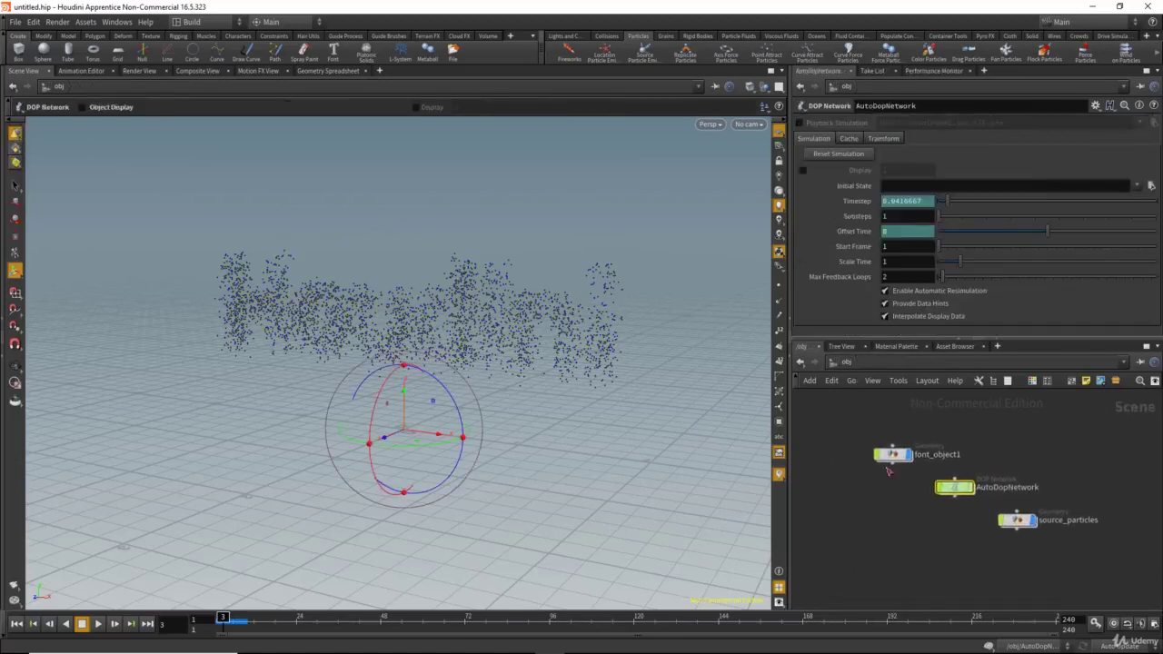
{"action": "mouse_move", "coordinate": [477, 311]}
{"action": "left_mouse_down", "text": "alt"}
{"action": "mouse_move", "coordinate": [506, 312]}
{"action": "mouse_move", "coordinate": [493, 320]}
{"action": "left_mouse_up", "text": "alt"}
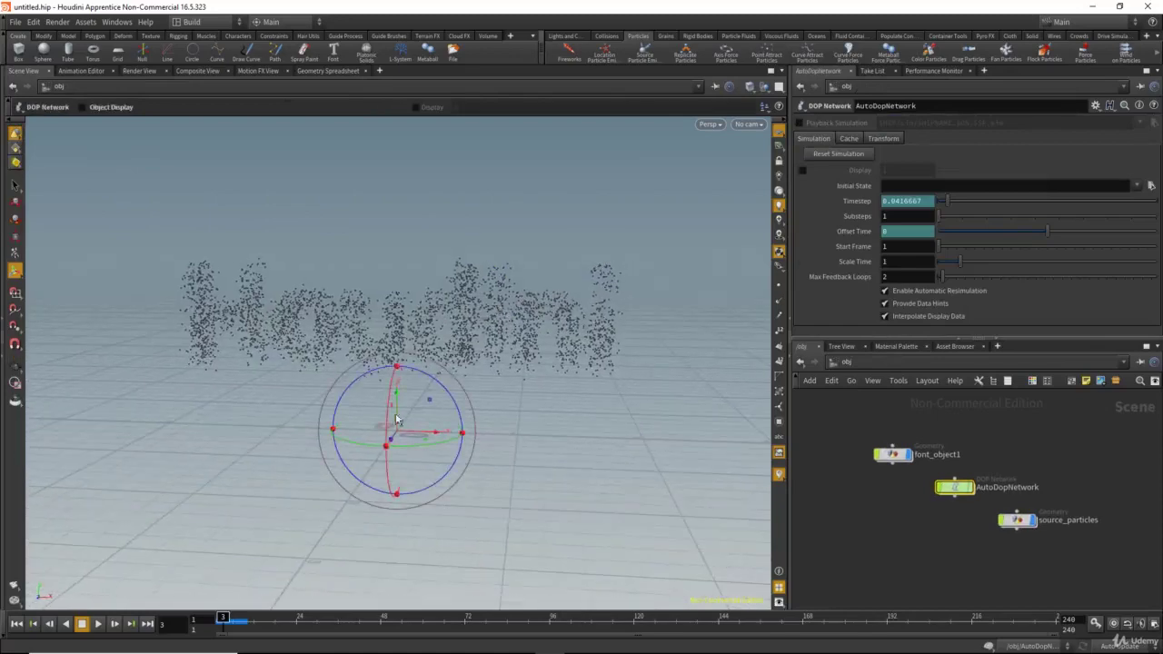
{"action": "left_click_drag", "start_coordinate": [223, 627], "coordinate": [201, 623]}
{"action": "scroll", "coordinate": [467, 338], "scroll_direction": "up", "scroll_amount": 2}
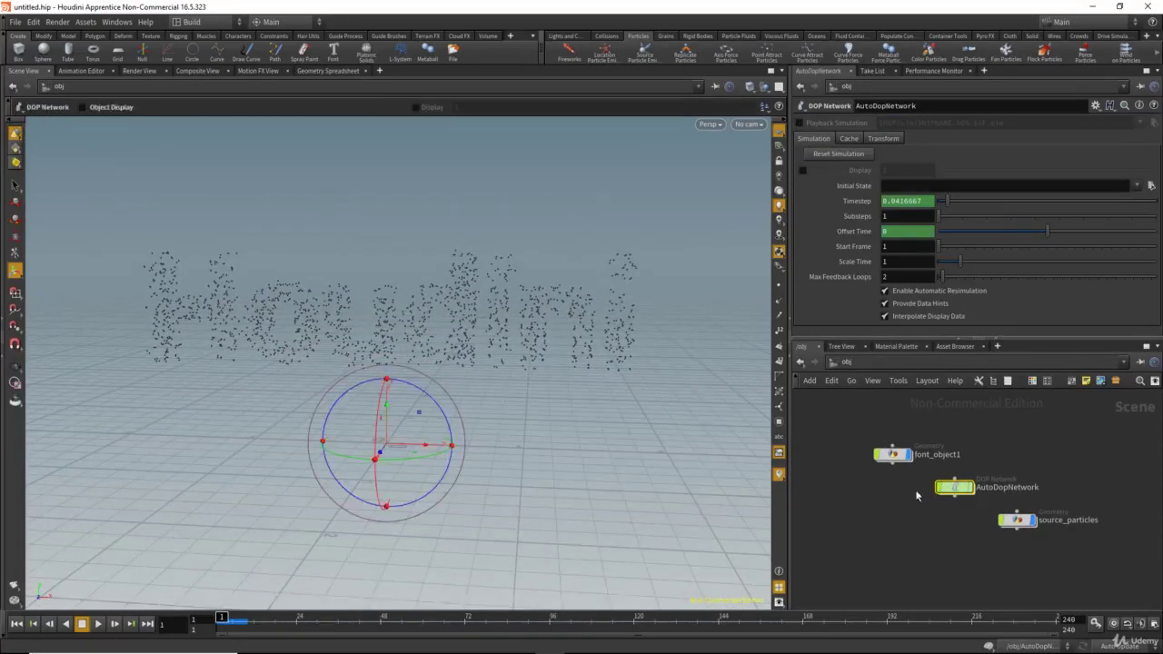
Step: Inside font_object1, set isooffset1's Uniform Sampling Divs to 130 and select the scatter1 node
{"action": "left_click", "coordinate": [905, 463]}
{"action": "double_click", "coordinate": [905, 464]}
{"action": "left_click_drag", "start_coordinate": [1049, 474], "coordinate": [925, 526]}
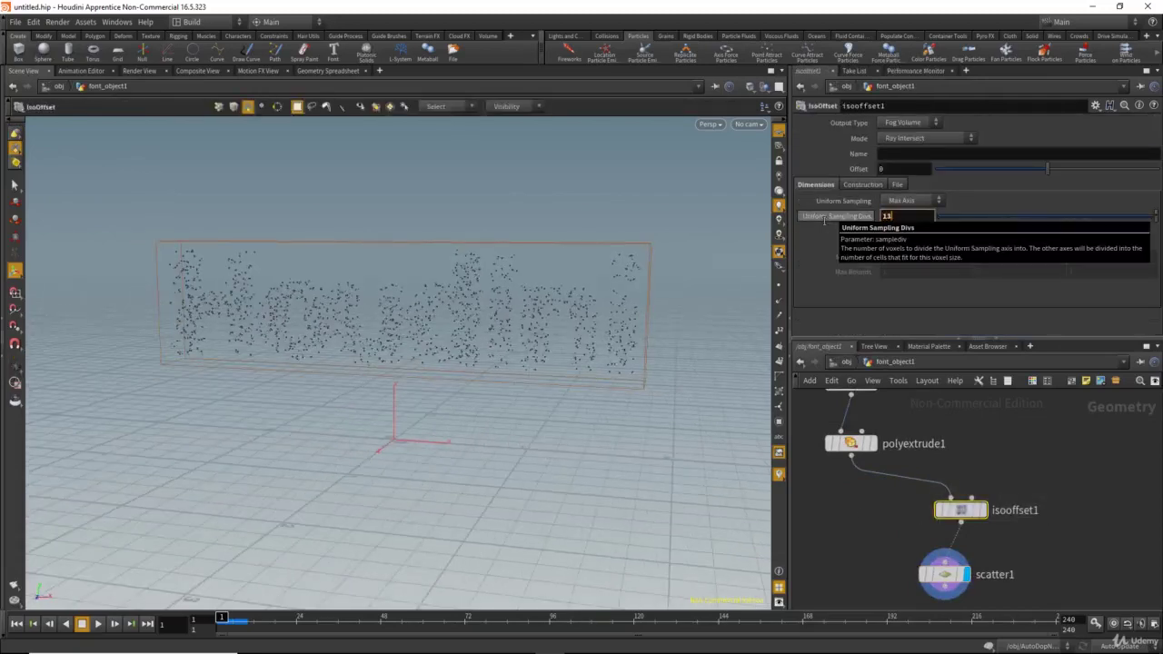
{"action": "key", "text": "Return"}
{"action": "mouse_move", "coordinate": [500, 285]}
{"action": "left_mouse_down", "text": "alt"}
{"action": "mouse_move", "coordinate": [550, 284]}
{"action": "mouse_move", "coordinate": [467, 286]}
{"action": "mouse_move", "coordinate": [490, 295]}
{"action": "left_mouse_up", "text": "alt"}
{"action": "key", "text": "Return"}
{"action": "middle_click_drag", "start_coordinate": [840, 503], "coordinate": [871, 494]}
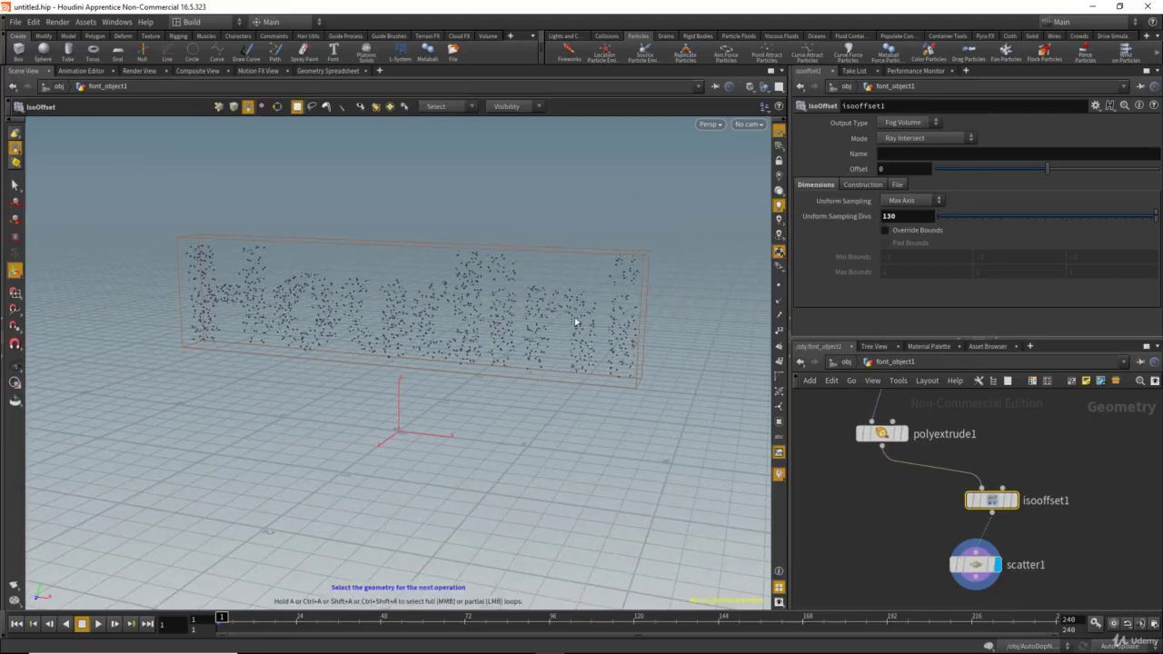
{"action": "middle_click_drag", "start_coordinate": [899, 519], "coordinate": [910, 519]}
{"action": "left_click", "coordinate": [986, 564]}
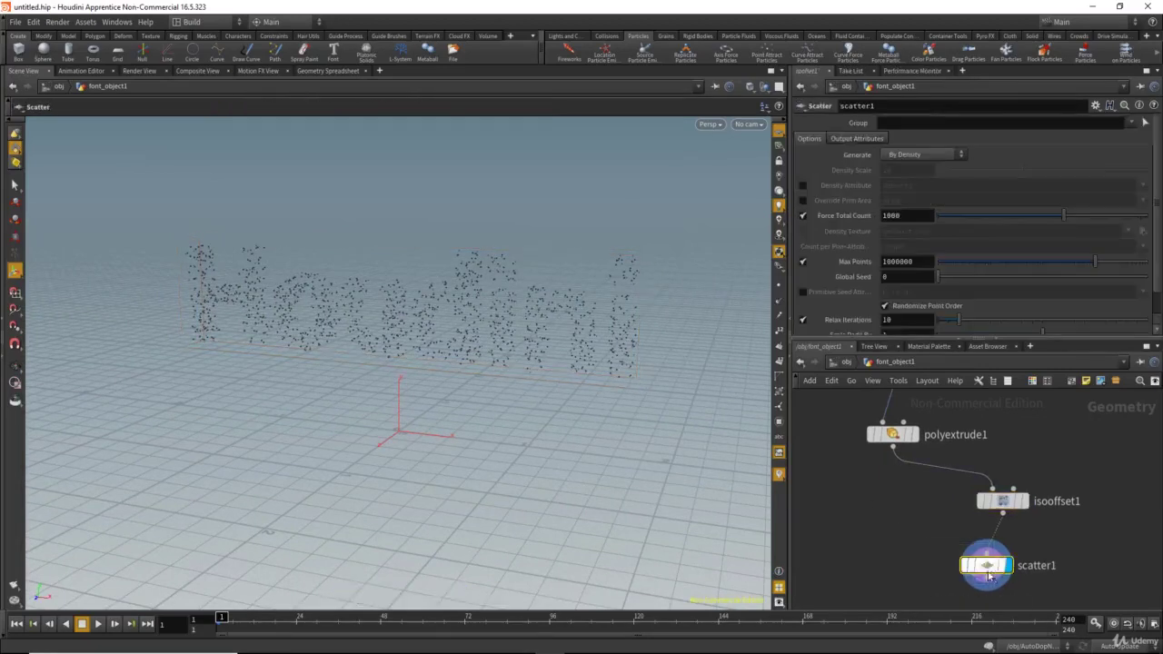
Step: Return to the object level, play the particle simulation to check the falling points, and rewind to frame 1
{"action": "left_click", "coordinate": [842, 363]}
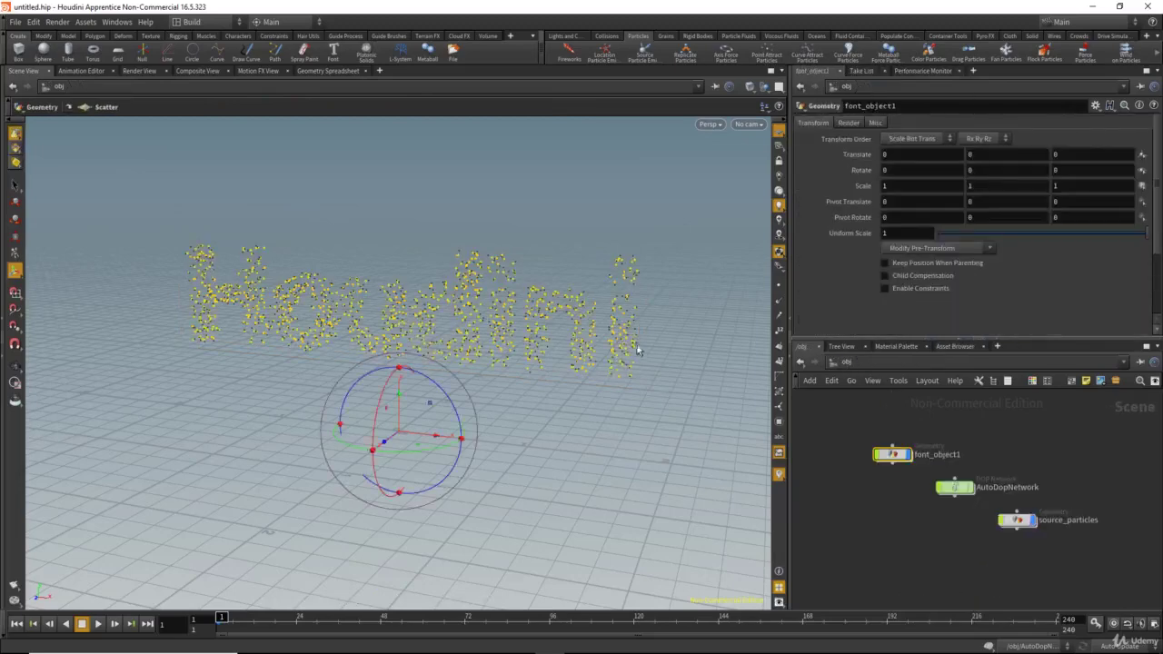
{"action": "middle_click_drag", "start_coordinate": [614, 337], "coordinate": [604, 340], "text": "alt"}
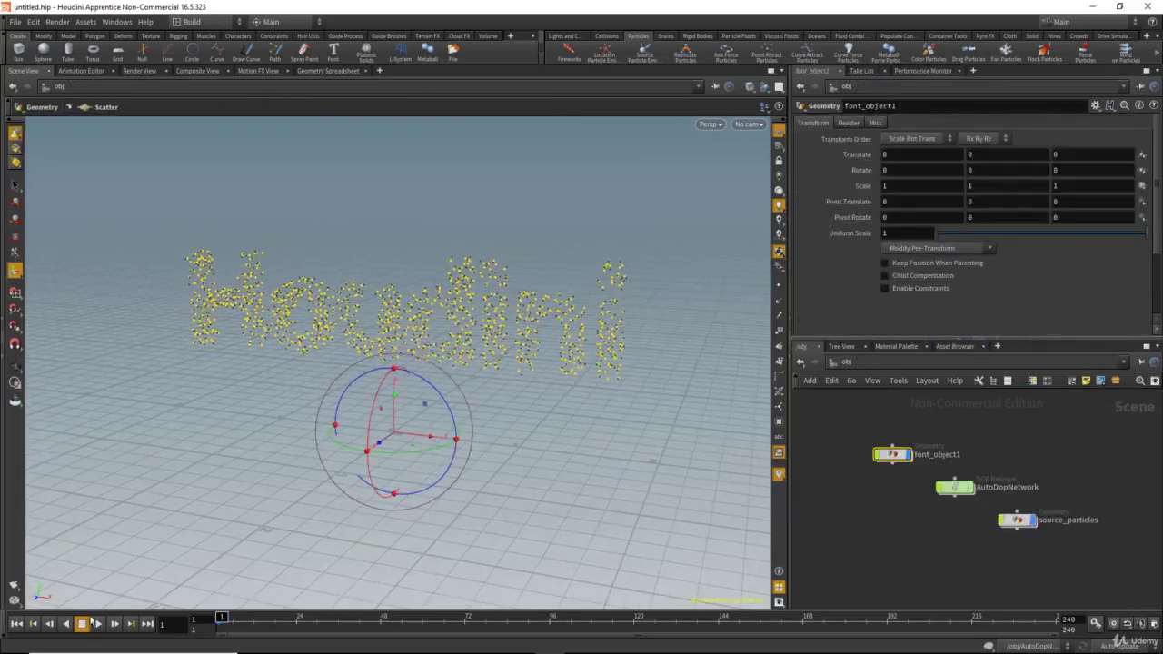
{"action": "left_click", "coordinate": [98, 623]}
{"action": "key", "text": "Escape"}
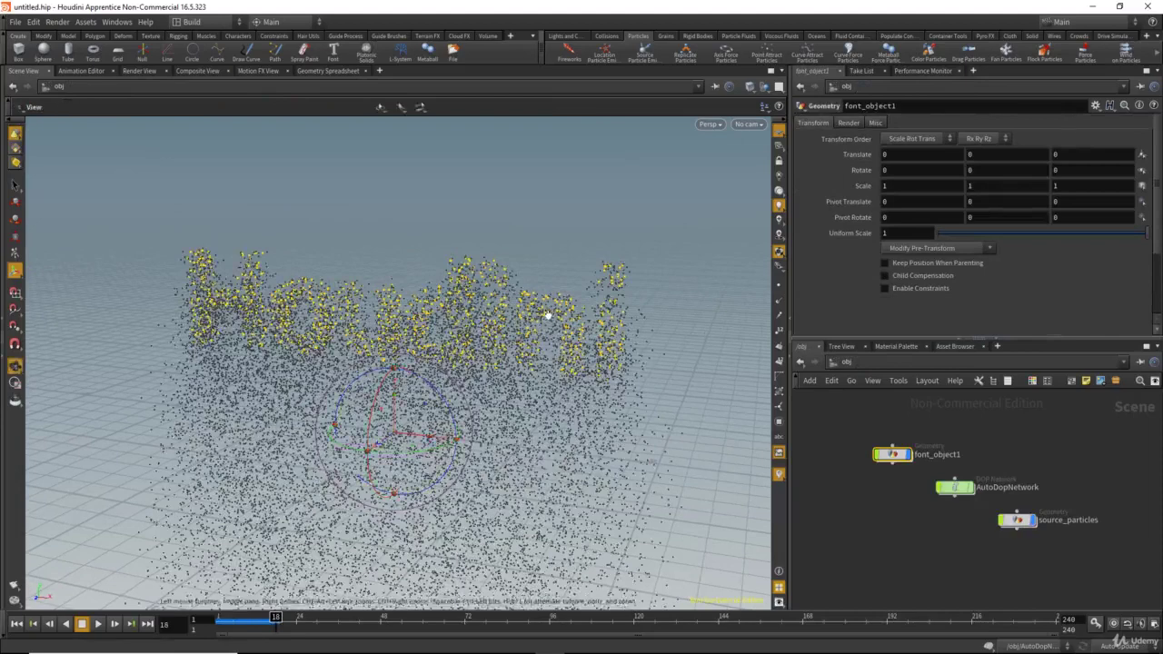
{"action": "left_click_drag", "start_coordinate": [525, 332], "coordinate": [534, 333], "text": "alt"}
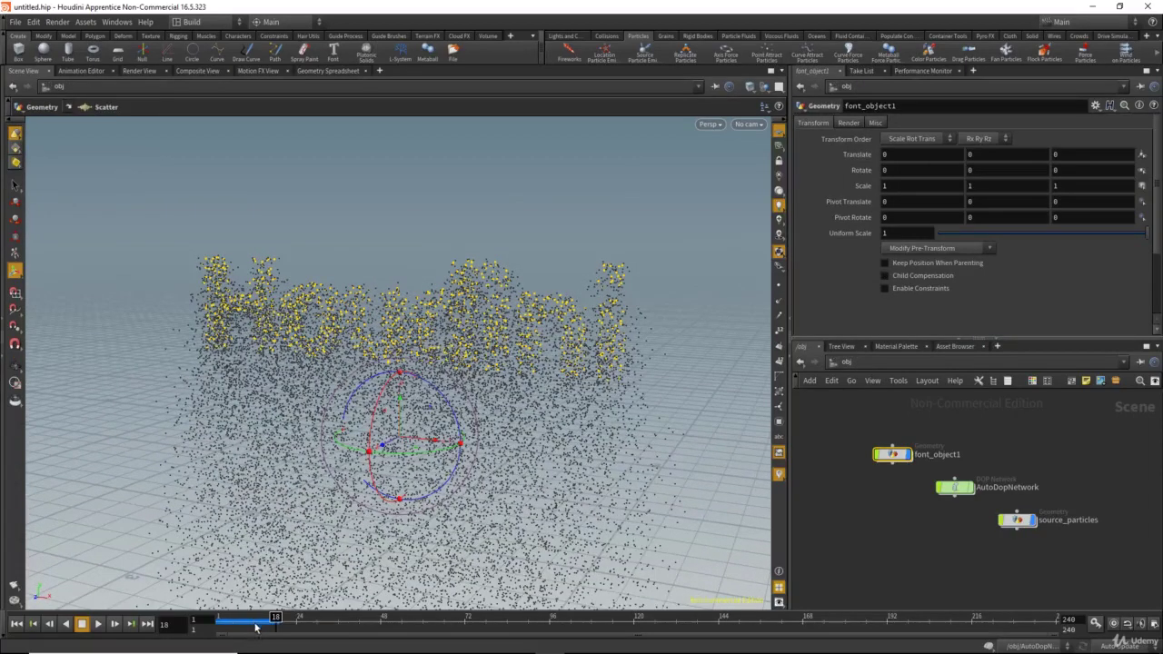
{"action": "left_click_drag", "start_coordinate": [260, 625], "coordinate": [210, 623]}
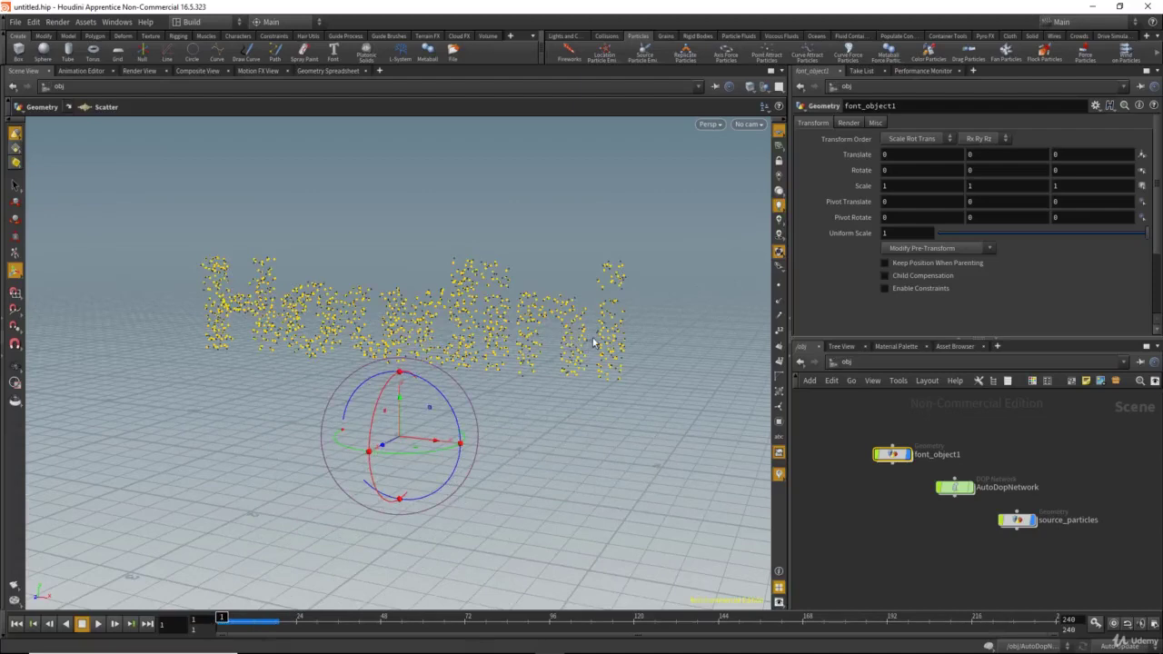
Step: Open AutoDopNetwork, bring the font_object1_source node into clear view, and show its birth settings
{"action": "double_click", "coordinate": [954, 487]}
{"action": "middle_click_drag", "start_coordinate": [941, 464], "coordinate": [868, 531]}
{"action": "left_click_drag", "start_coordinate": [854, 582], "coordinate": [906, 577]}
{"action": "left_click_drag", "start_coordinate": [892, 465], "coordinate": [975, 522]}
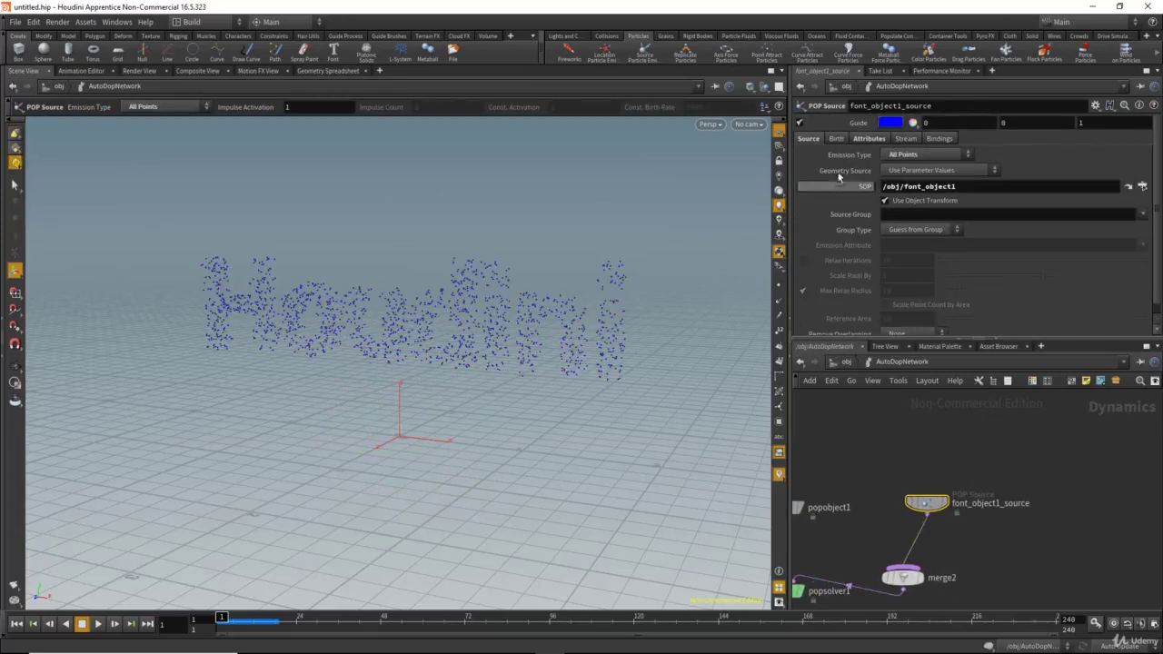
{"action": "left_click", "coordinate": [836, 139]}
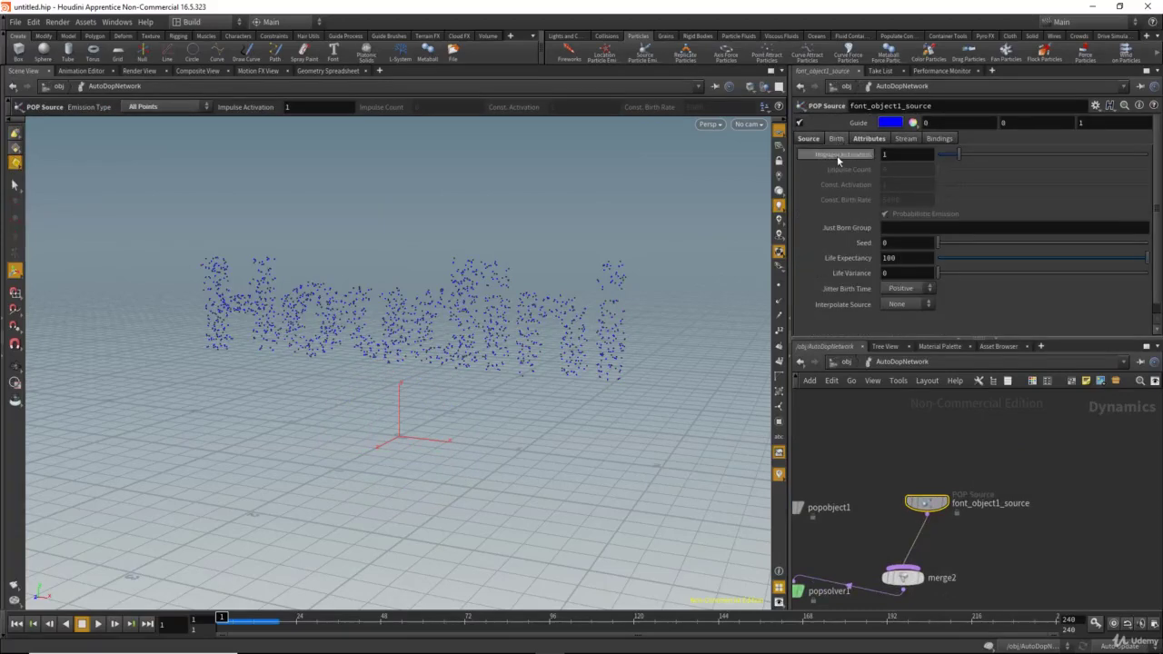
Step: Try an Impulse Activation of 0 on the font_object1_source node
{"action": "left_click_drag", "start_coordinate": [959, 161], "coordinate": [933, 160]}
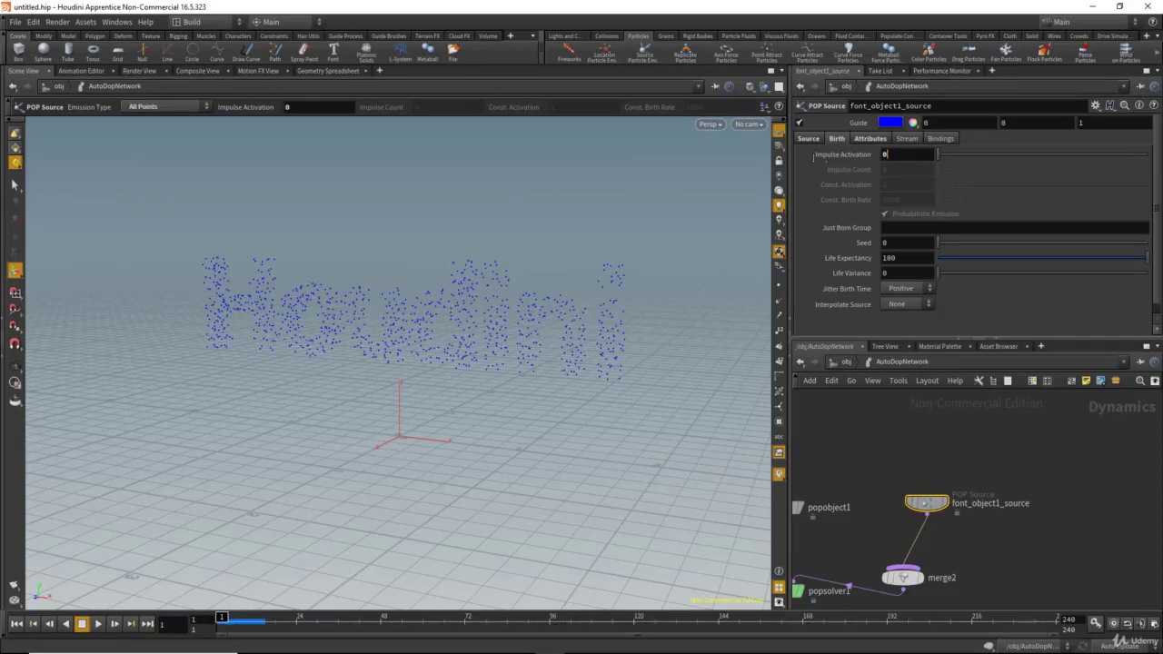
{"action": "key", "text": "Return"}
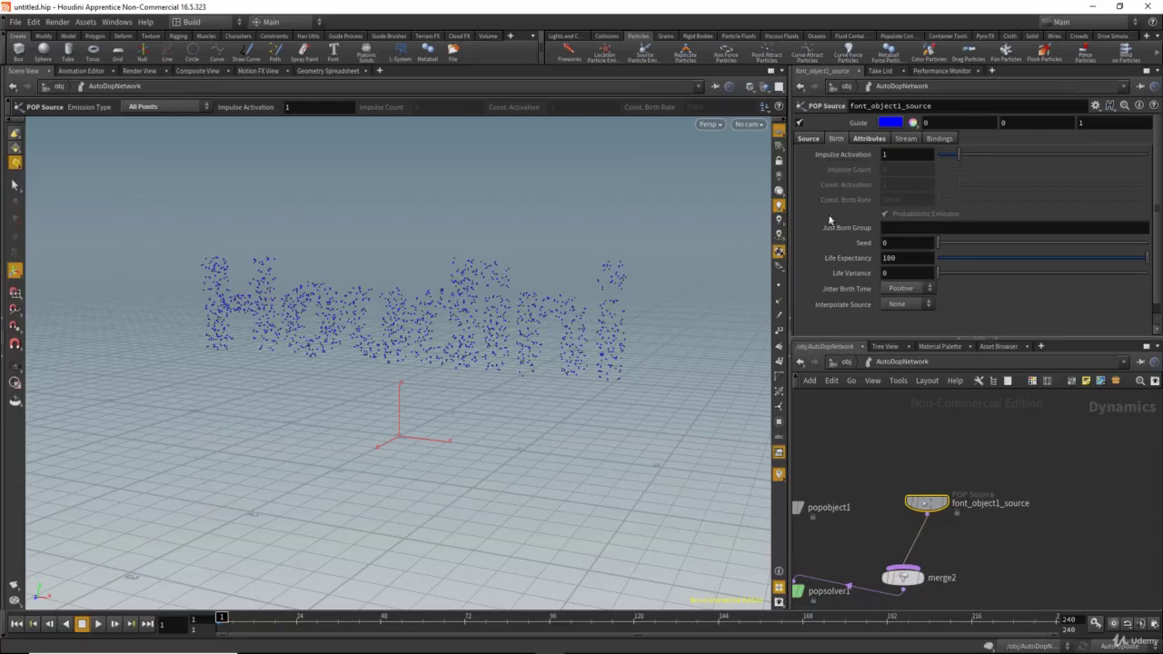
Step: Set the font_object1_source node's Impulse Activation to the expression $F==1
{"action": "left_click", "coordinate": [887, 155]}
{"action": "type", "text": "$F"}
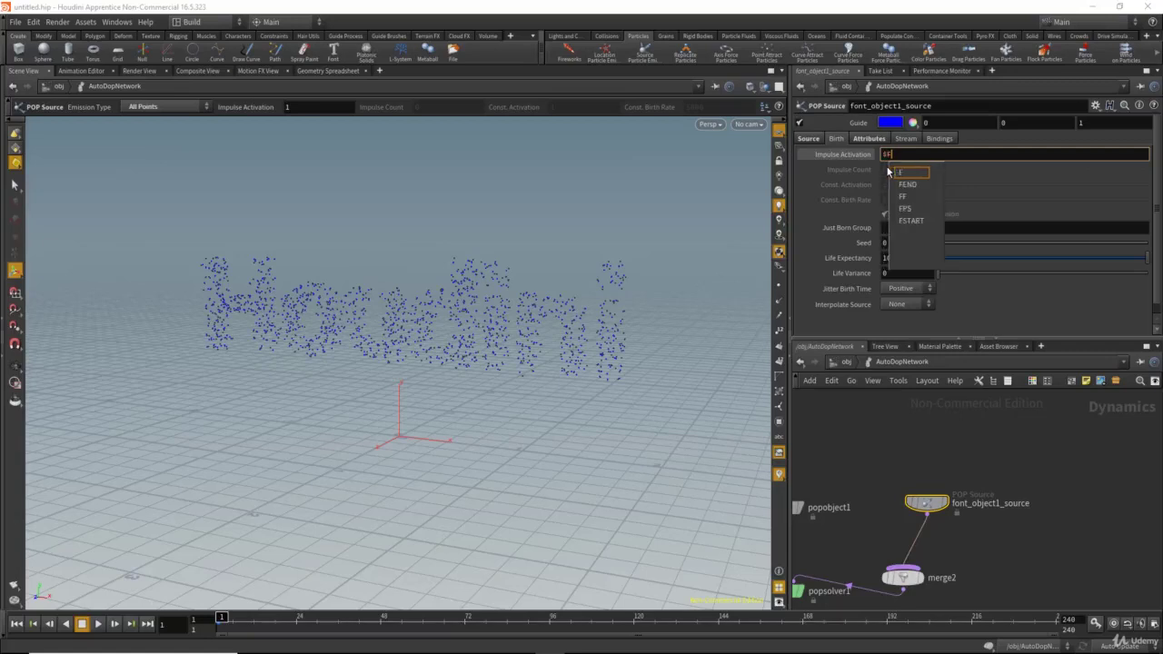
{"action": "type", "text": "==1"}
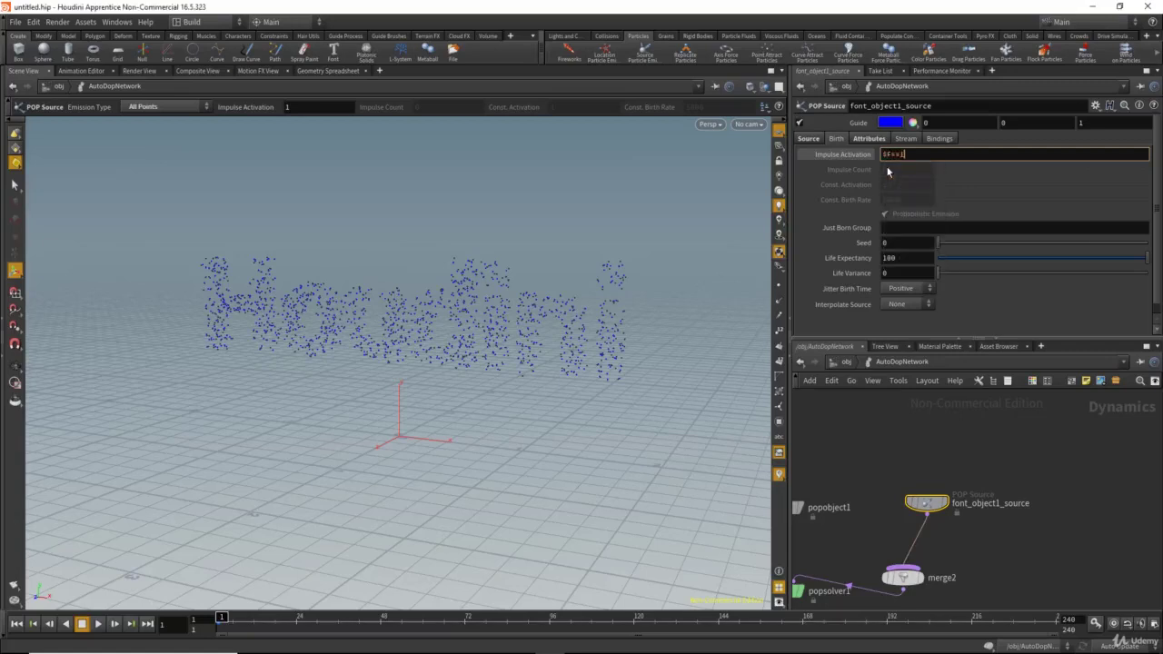
{"action": "key", "text": "Return"}
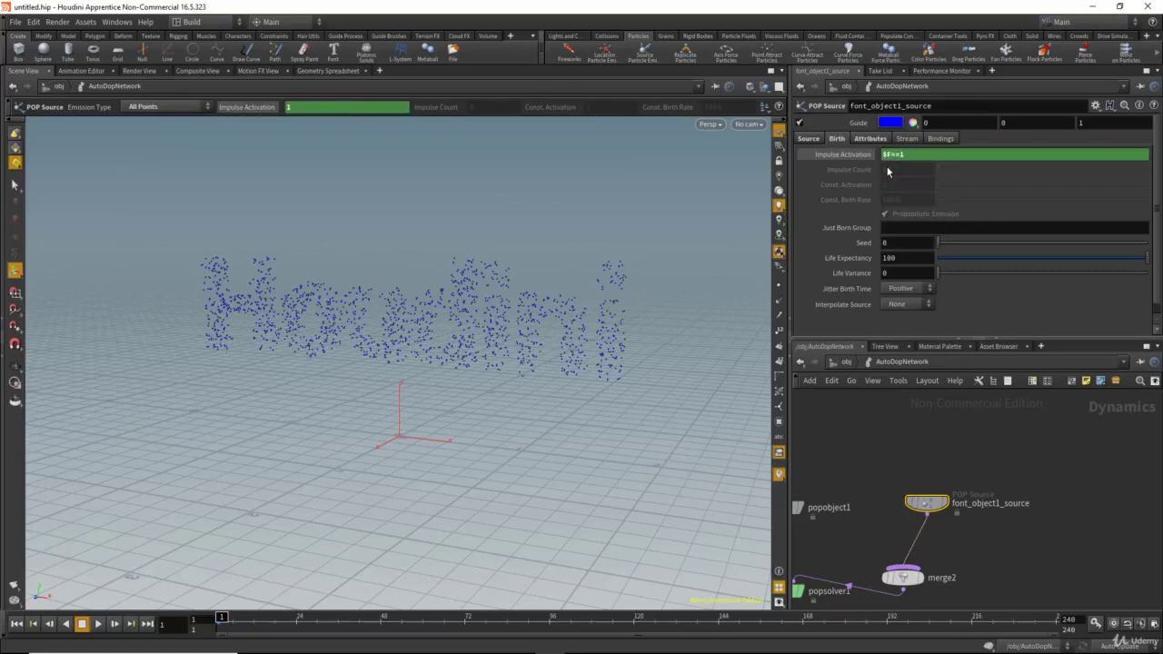
Step: Play the simulation to check the single-frame emission, rewind to frame 1, and review the Impulse Activation expression
{"action": "left_click", "coordinate": [98, 624]}
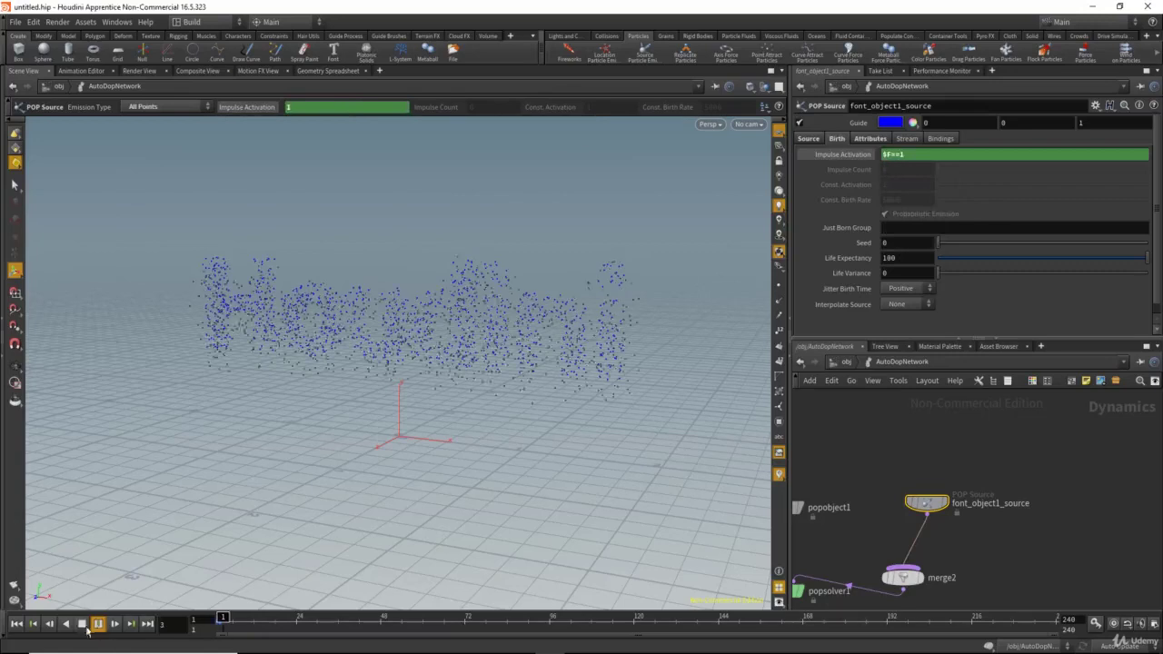
{"action": "mouse_move", "coordinate": [242, 619]}
{"action": "left_mouse_down"}
{"action": "mouse_move", "coordinate": [217, 623]}
{"action": "mouse_move", "coordinate": [250, 623]}
{"action": "mouse_move", "coordinate": [221, 623]}
{"action": "left_mouse_up"}
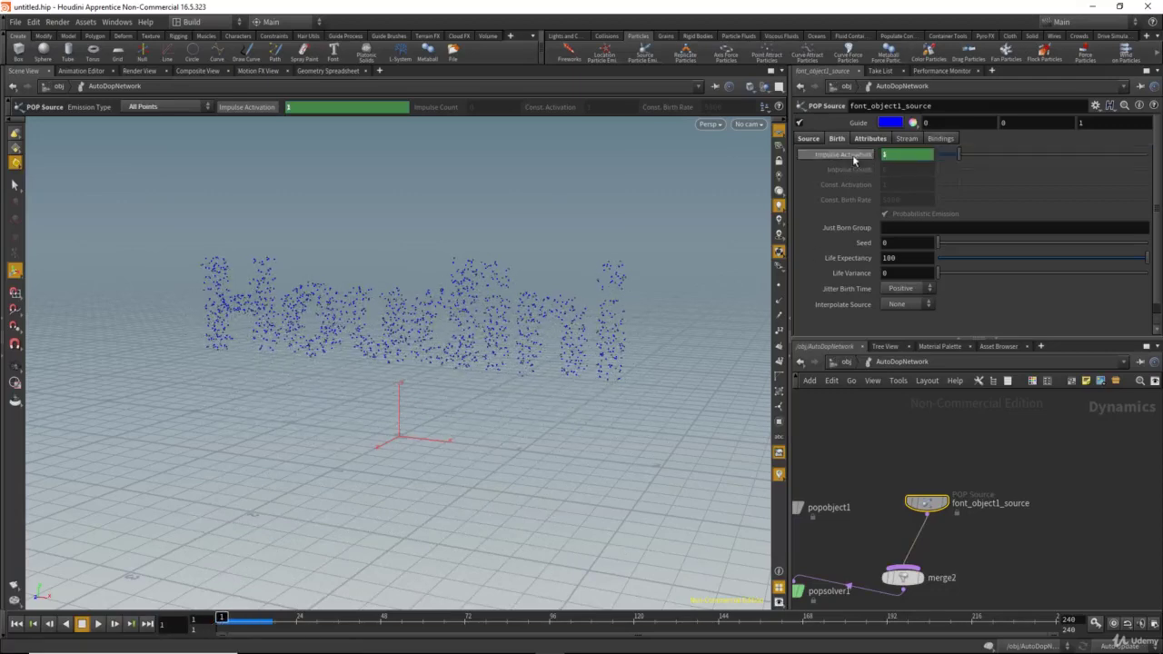
{"action": "mouse_move", "coordinate": [866, 158]}
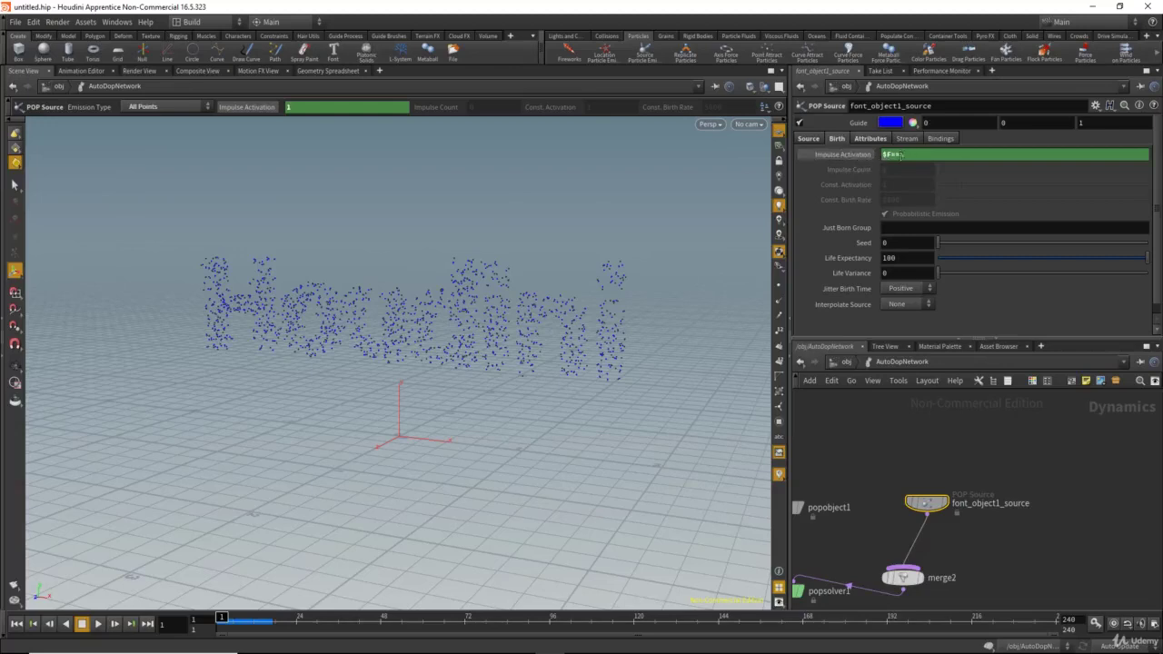
Step: Compare the Impulse Activation value at frames 1 and 2, return to frame 1, and review its expression
{"action": "left_click", "coordinate": [843, 154]}
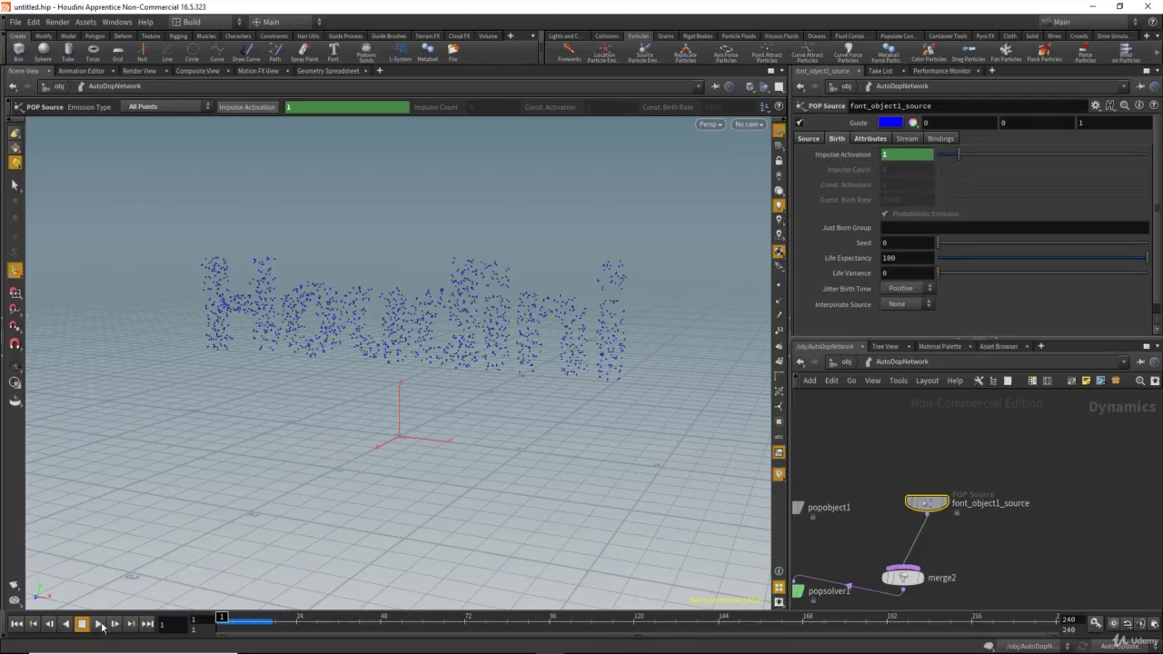
{"action": "left_click", "coordinate": [114, 624]}
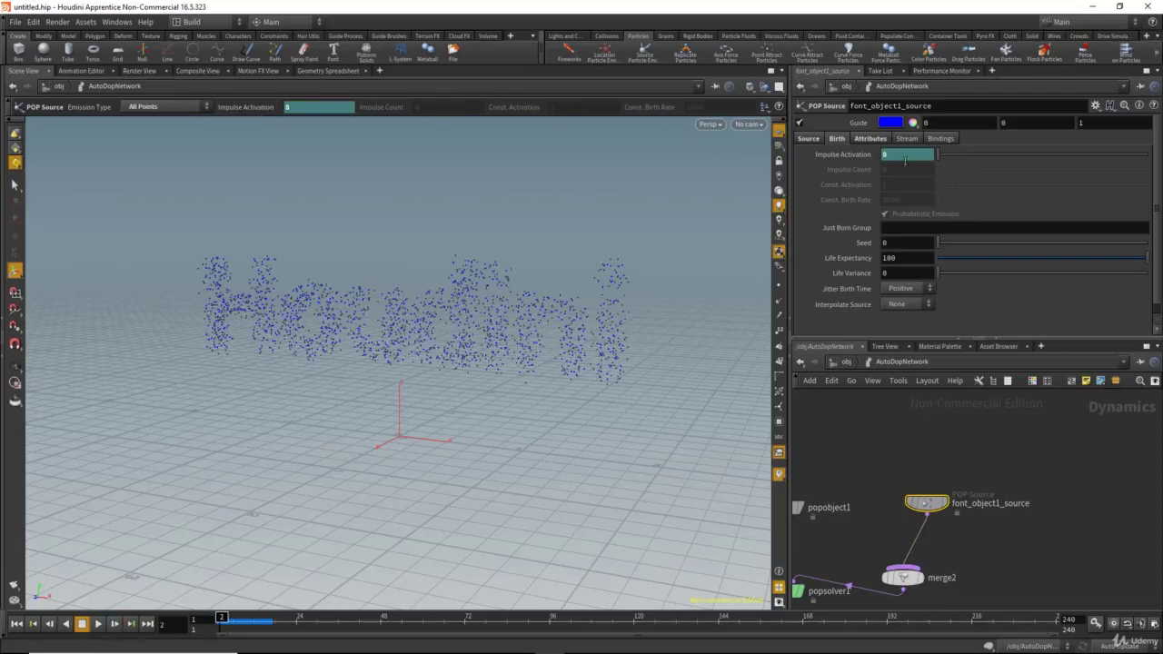
{"action": "key", "text": "Left"}
{"action": "left_click", "coordinate": [866, 157]}
{"action": "left_click", "coordinate": [866, 156]}
Step: Delete the gravity1 and merge1 nodes between popsolver1 and output
{"action": "middle_click_drag", "start_coordinate": [858, 586], "coordinate": [942, 483]}
{"action": "middle_click_drag", "start_coordinate": [982, 574], "coordinate": [995, 504]}
{"action": "left_click_drag", "start_coordinate": [980, 496], "coordinate": [845, 521]}
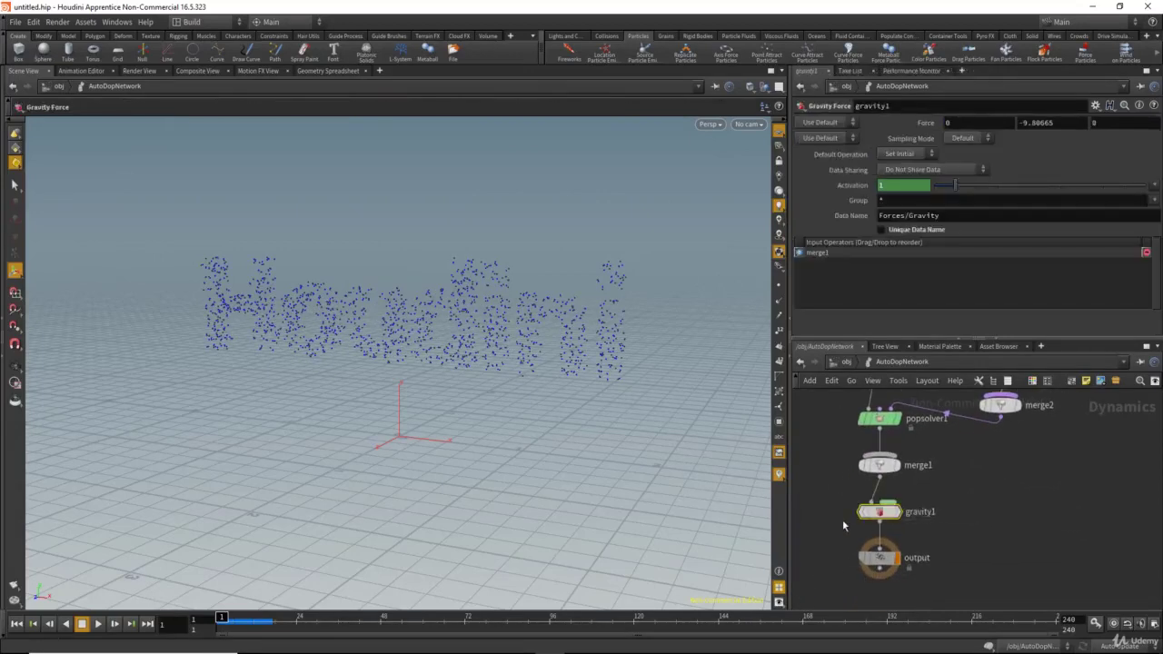
{"action": "key", "text": "Delete"}
{"action": "scroll", "coordinate": [958, 519], "scroll_direction": "up", "scroll_amount": 2}
{"action": "left_click_drag", "start_coordinate": [954, 507], "coordinate": [793, 554]}
{"action": "key", "text": "Delete"}
{"action": "scroll", "coordinate": [985, 534], "scroll_direction": "up", "scroll_amount": 2}
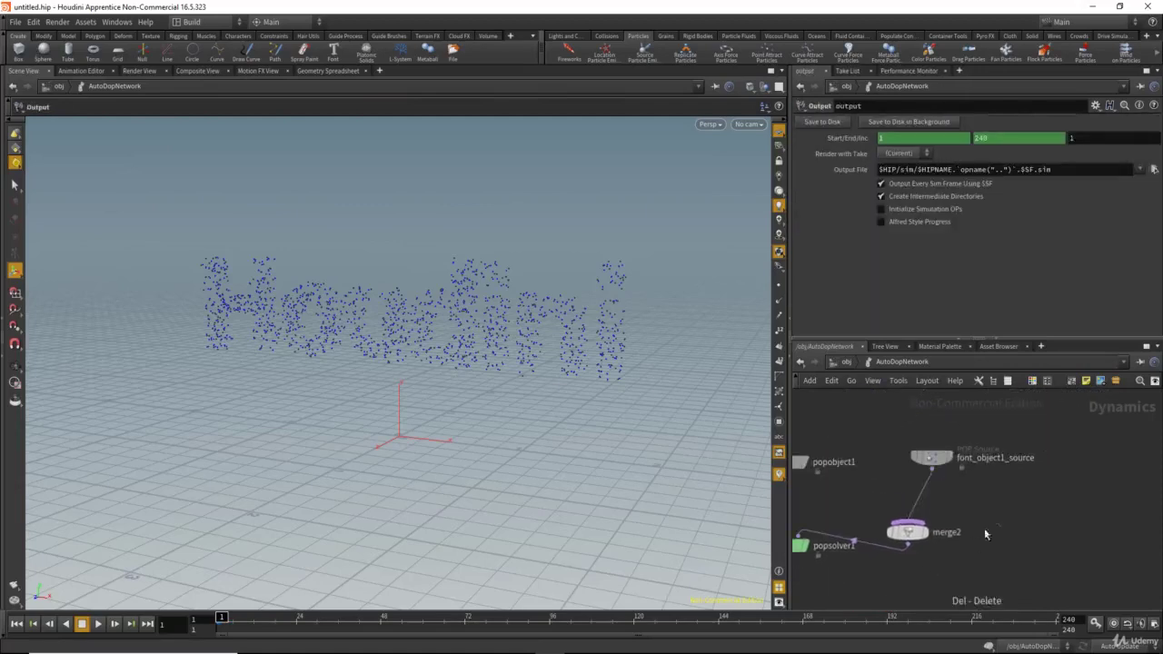
Step: Delete the merge2 node, keeping font_object1_source wired to popsolver1, and move popobject1 further away to free up space
{"action": "left_click", "coordinate": [909, 532]}
{"action": "left_click_drag", "start_coordinate": [909, 532], "coordinate": [936, 512]}
{"action": "key", "text": "Delete"}
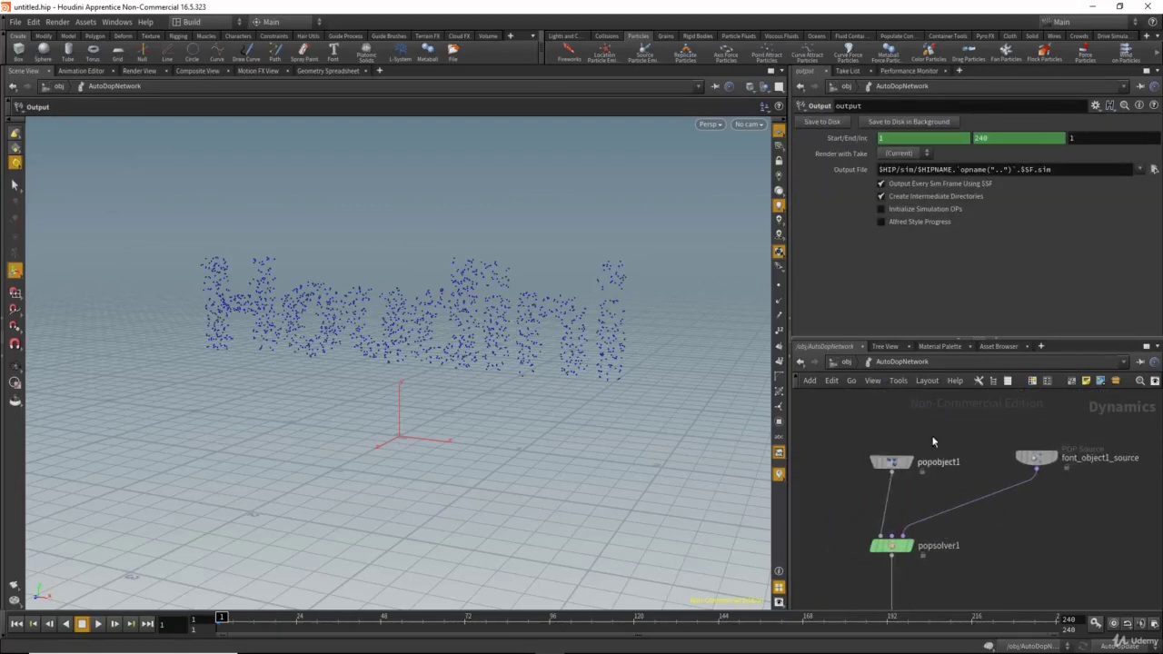
{"action": "left_click_drag", "start_coordinate": [914, 453], "coordinate": [815, 449]}
{"action": "scroll", "coordinate": [945, 466], "scroll_direction": "up", "scroll_amount": 2}
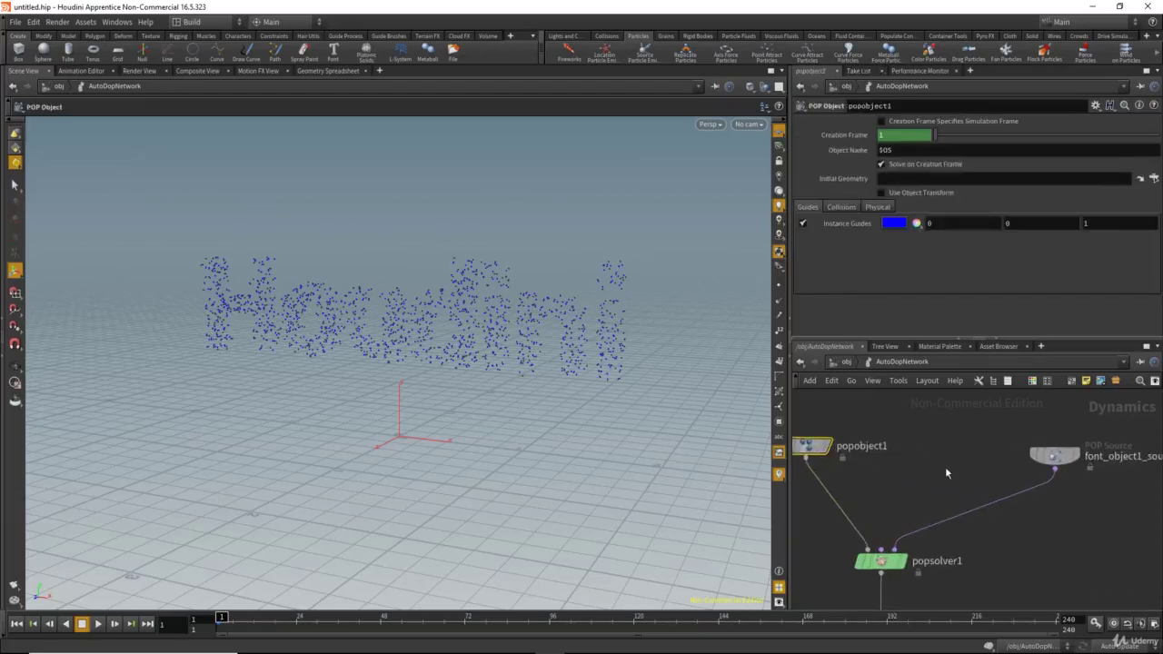
Step: Add a POP Force node and insert it on the wire between font_object1_source and popsolver1
{"action": "scroll", "coordinate": [946, 472], "scroll_direction": "down", "scroll_amount": 2}
{"action": "key", "text": "Tab"}
{"action": "type", "text": "pop"}
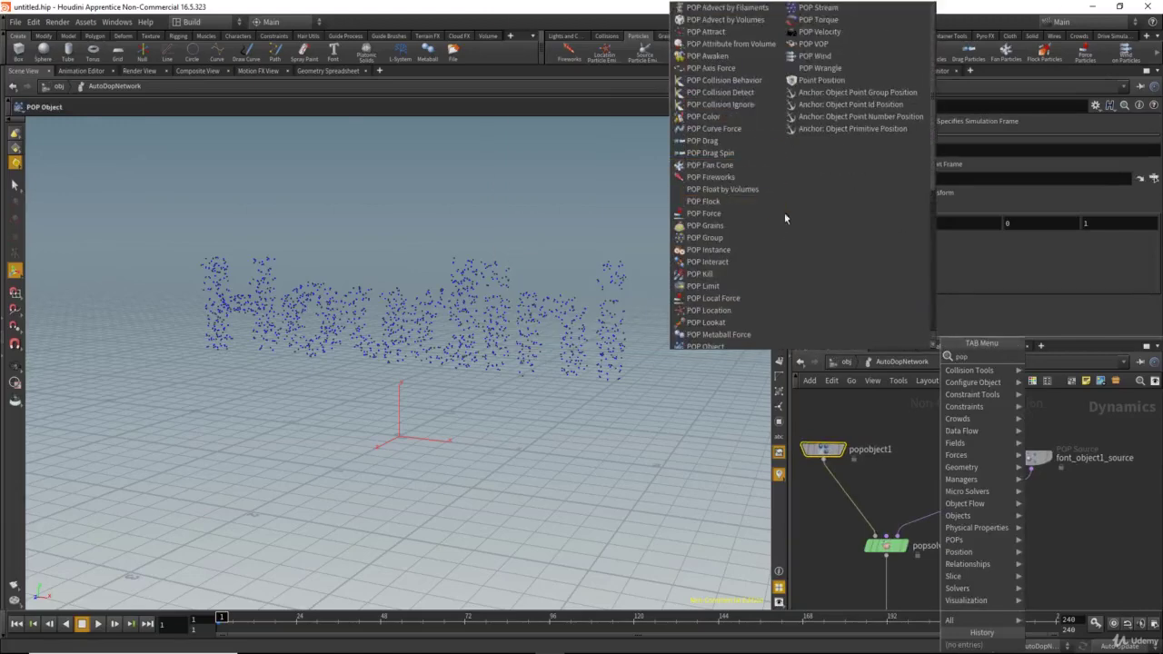
{"action": "type", "text": " f"}
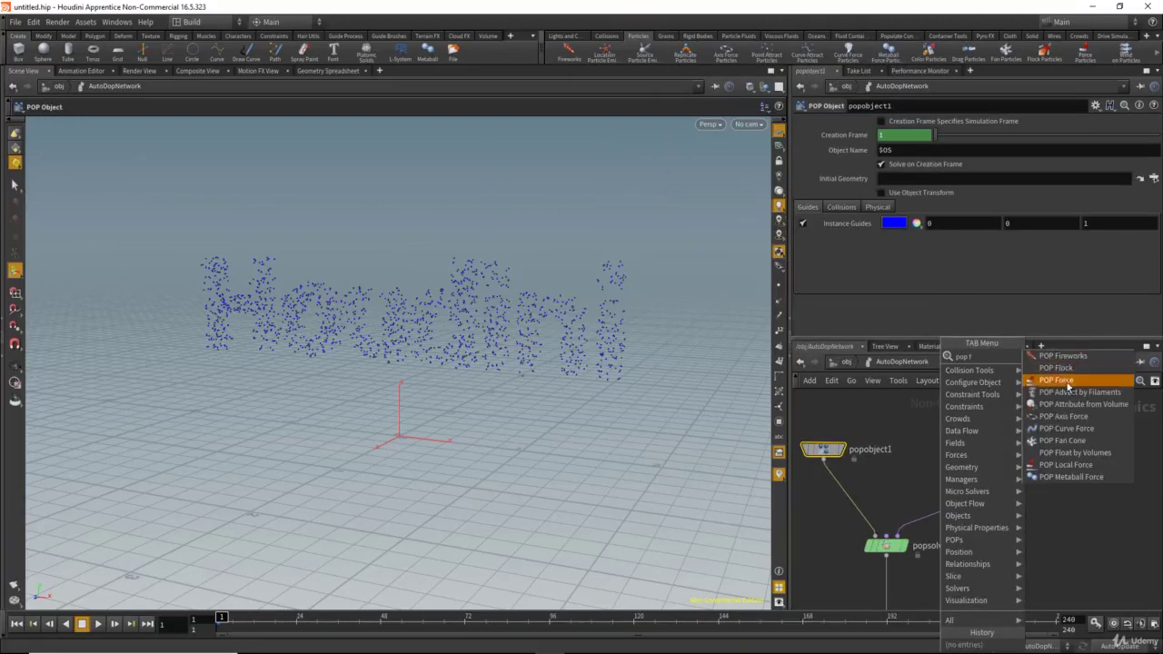
{"action": "left_click", "coordinate": [1068, 386]}
{"action": "left_click", "coordinate": [977, 504]}
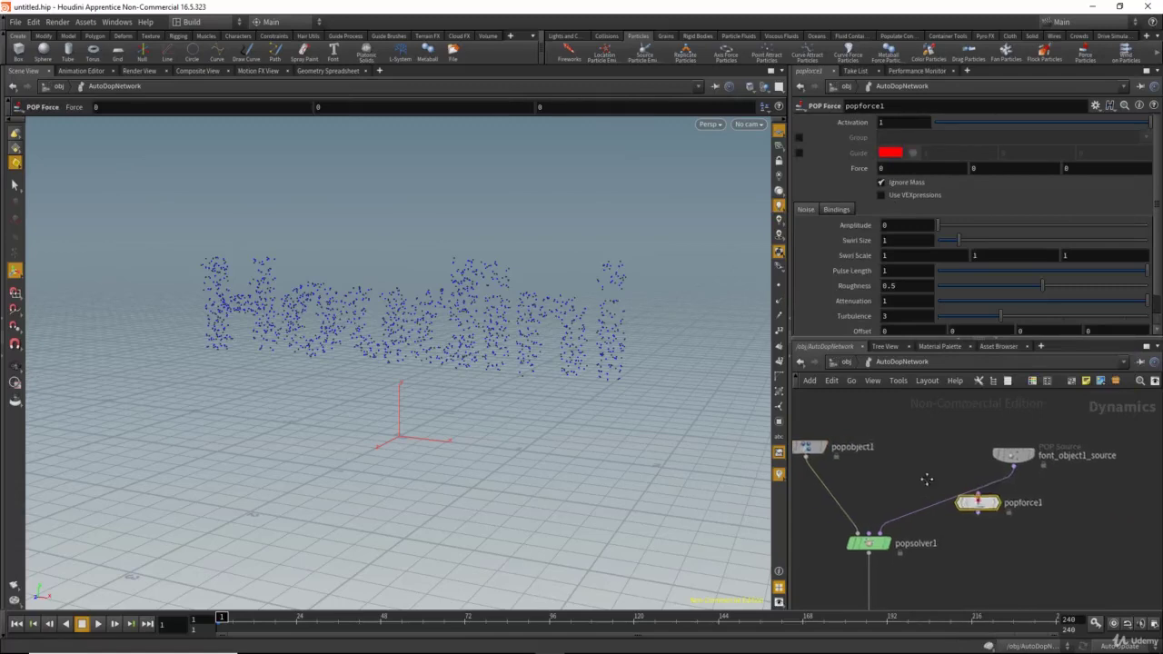
{"action": "left_click_drag", "start_coordinate": [977, 509], "coordinate": [1012, 514]}
Step: Try a noise Amplitude of 1 on popforce1 and preview the simulation from frame 1
{"action": "left_click_drag", "start_coordinate": [940, 229], "coordinate": [803, 234]}
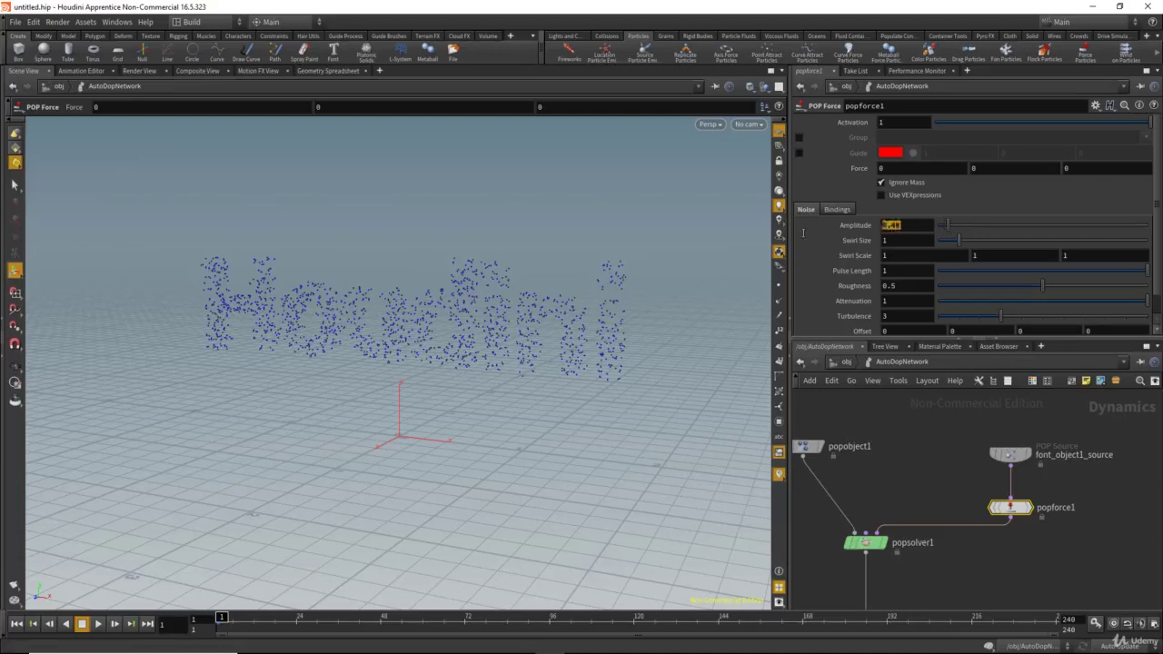
{"action": "type", "text": "1"}
{"action": "key", "text": "Return"}
{"action": "mouse_move", "coordinate": [221, 617]}
{"action": "left_mouse_down"}
{"action": "mouse_move", "coordinate": [233, 617]}
{"action": "mouse_move", "coordinate": [221, 618]}
{"action": "left_mouse_up"}
Step: Try a noise Amplitude of 0.1 on popforce1 and inspect the particles from the side
{"action": "double_click", "coordinate": [896, 225]}
{"action": "type", "text": "0"}
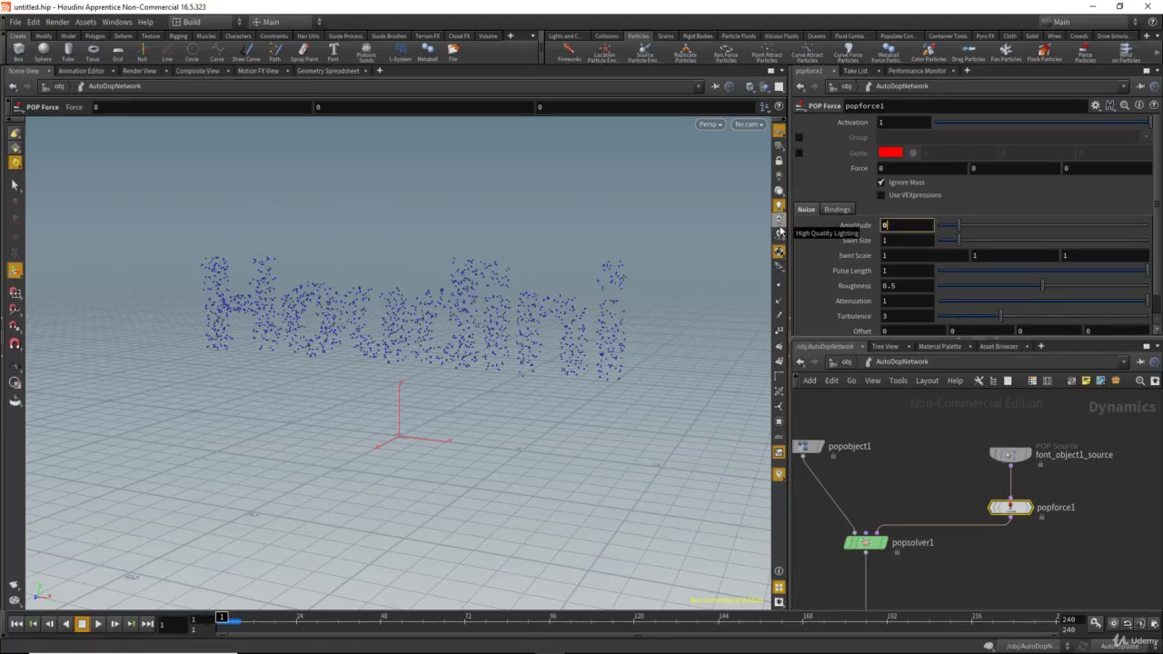
{"action": "key", "text": "Return"}
{"action": "mouse_move", "coordinate": [525, 315]}
{"action": "left_mouse_down"}
{"action": "mouse_move", "coordinate": [446, 319]}
{"action": "mouse_move", "coordinate": [527, 303]}
{"action": "left_mouse_up"}
{"action": "left_click_drag", "start_coordinate": [435, 340], "coordinate": [464, 338], "text": "alt"}
Step: Set popforce1's Z Force to 1, preview the simulation, and set its noise Amplitude to 0.02
{"action": "left_click_drag", "start_coordinate": [1088, 169], "coordinate": [998, 167]}
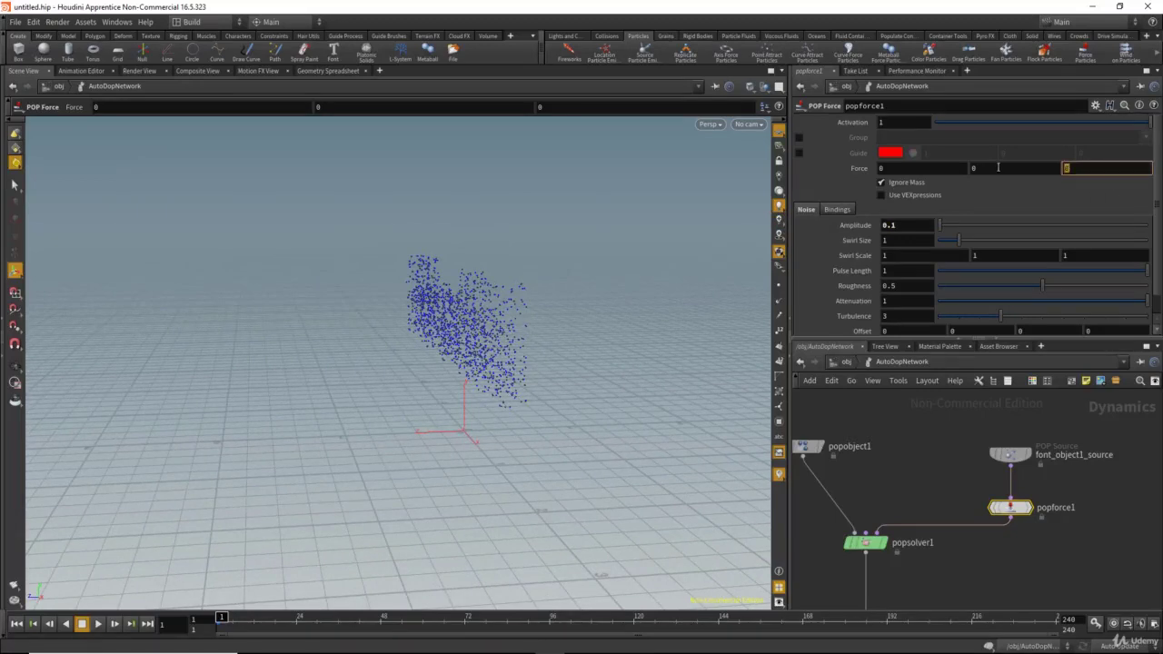
{"action": "key", "text": "Return"}
{"action": "mouse_move", "coordinate": [222, 618]}
{"action": "left_mouse_down"}
{"action": "mouse_move", "coordinate": [304, 618]}
{"action": "mouse_move", "coordinate": [220, 619]}
{"action": "left_mouse_up"}
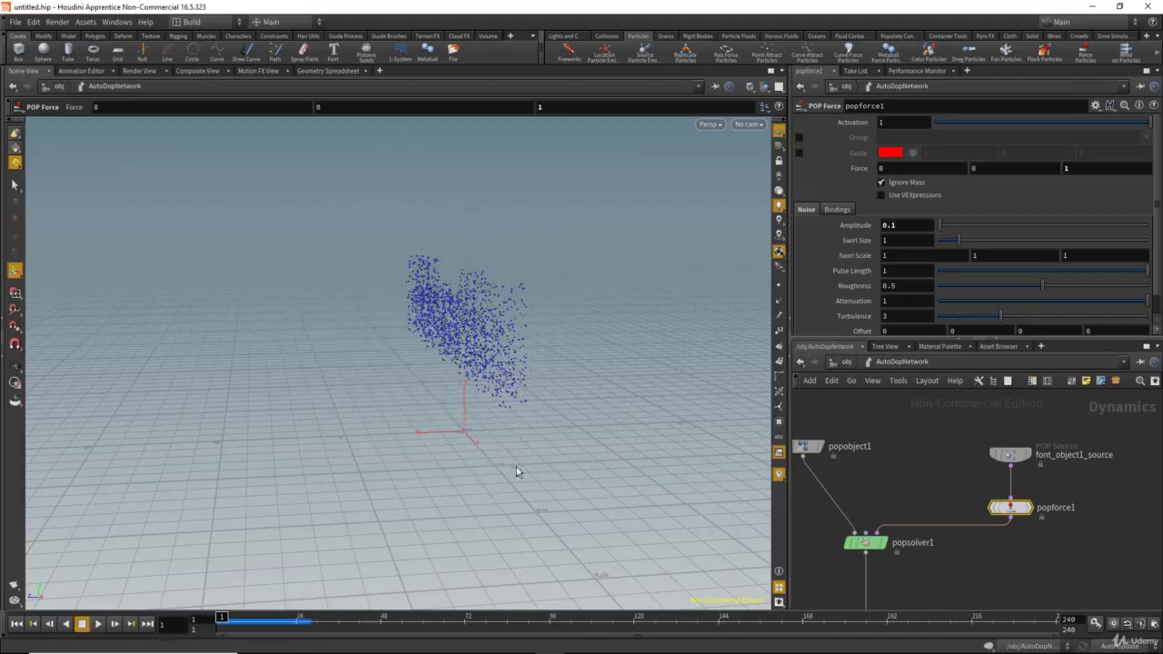
{"action": "left_click", "coordinate": [892, 225]}
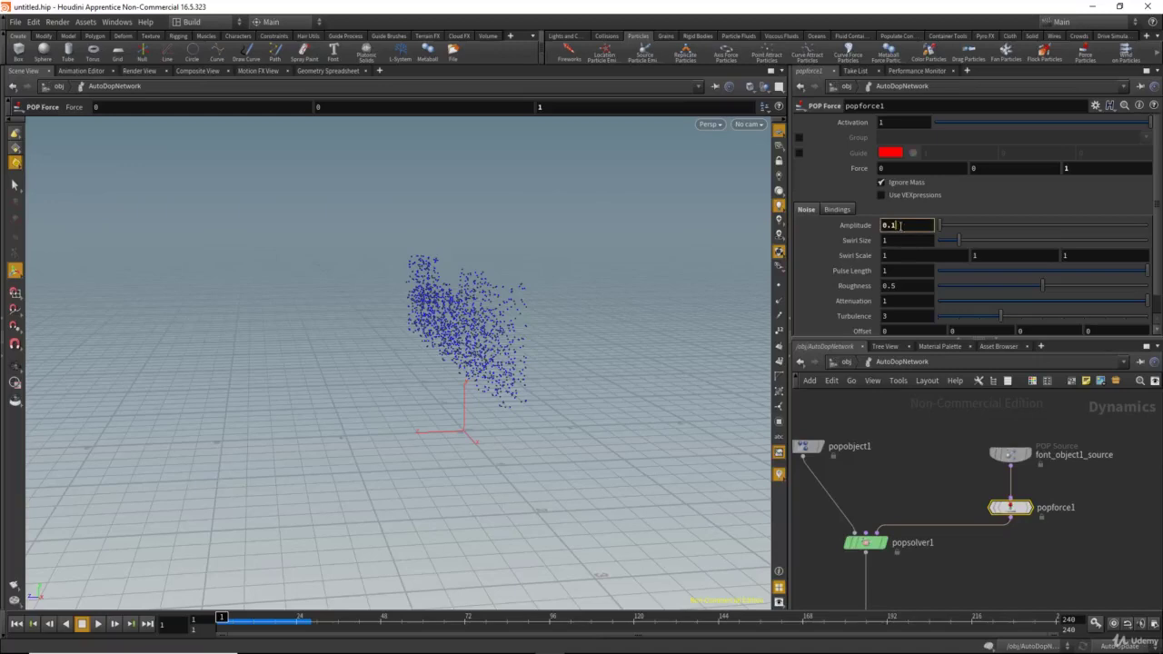
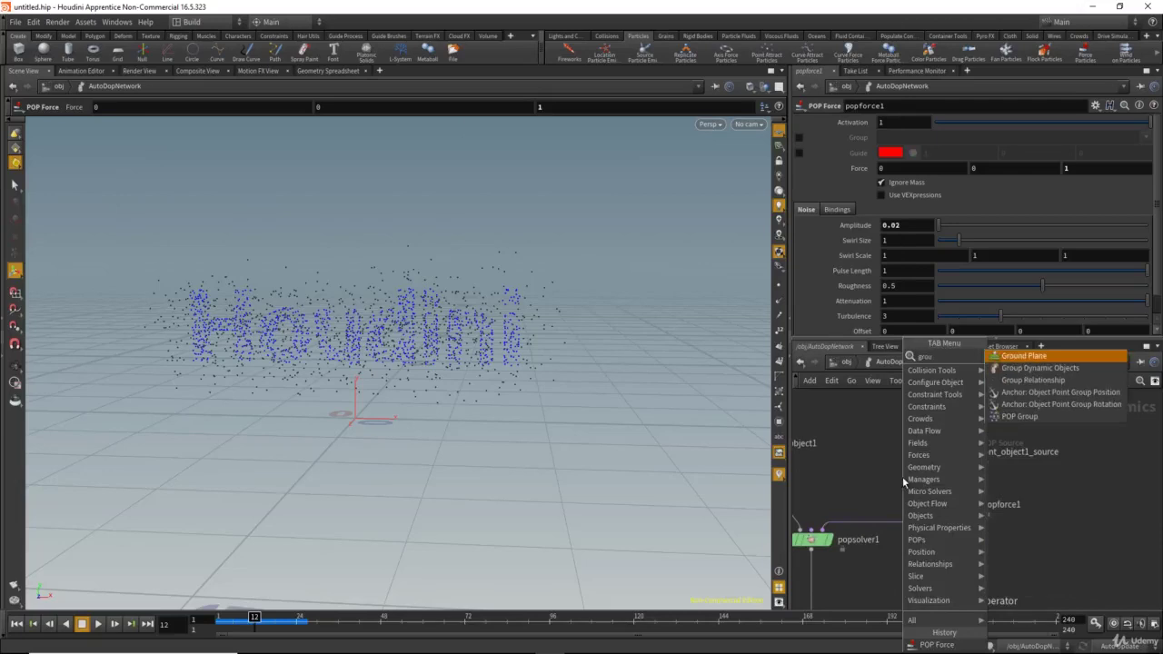
Step: Add a POP Group node between popforce1 and popsolver1, move popsolver1 down, and select popgroup1
{"action": "left_click", "coordinate": [1018, 417]}
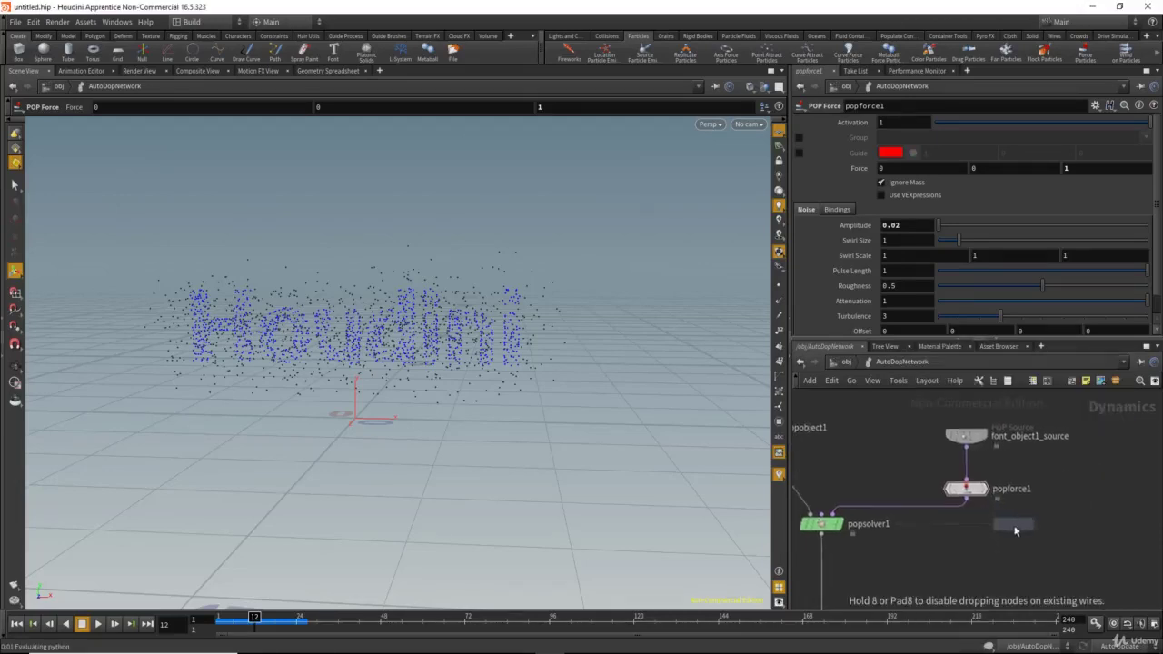
{"action": "left_click", "coordinate": [950, 525]}
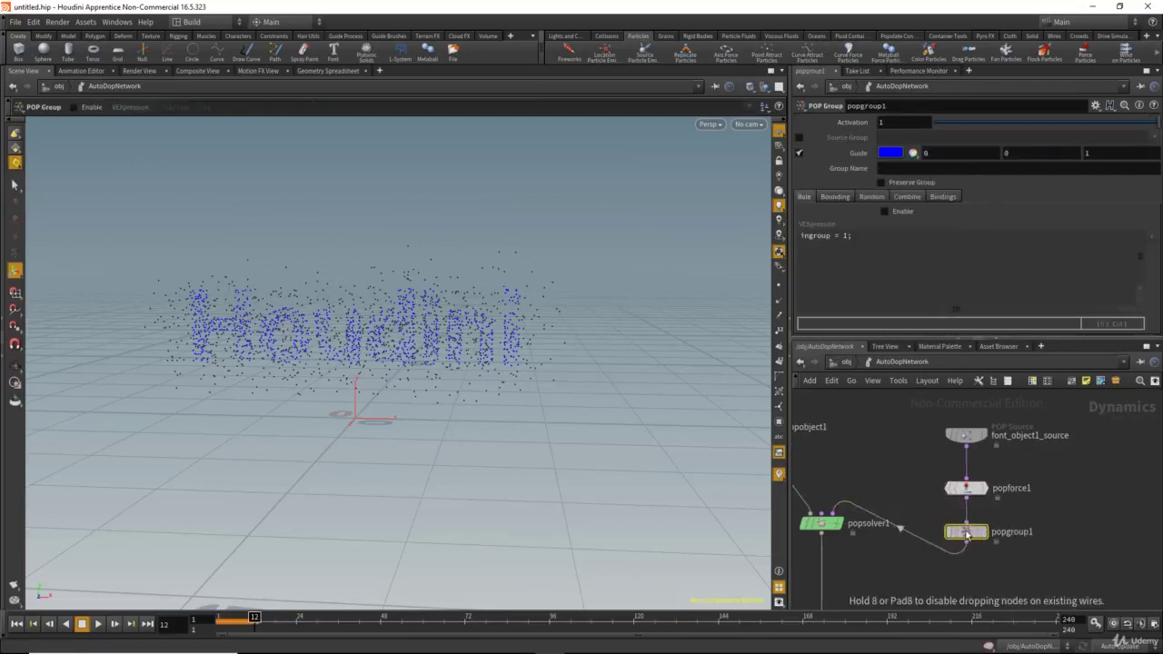
{"action": "middle_click_drag", "start_coordinate": [892, 492], "coordinate": [932, 473]}
{"action": "left_click_drag", "start_coordinate": [865, 507], "coordinate": [869, 562]}
{"action": "middle_click_drag", "start_coordinate": [891, 488], "coordinate": [860, 490]}
{"action": "left_click", "coordinate": [974, 515]}
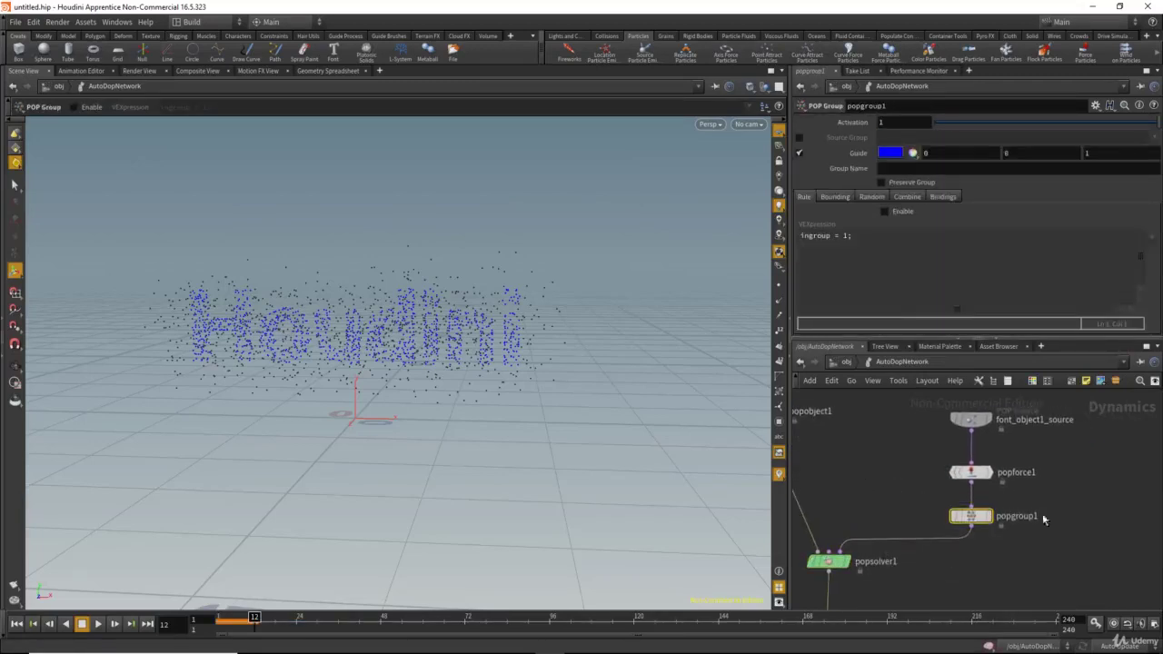
Step: Enable Bounding Box grouping on the popgroup1 node
{"action": "left_click", "coordinate": [834, 197]}
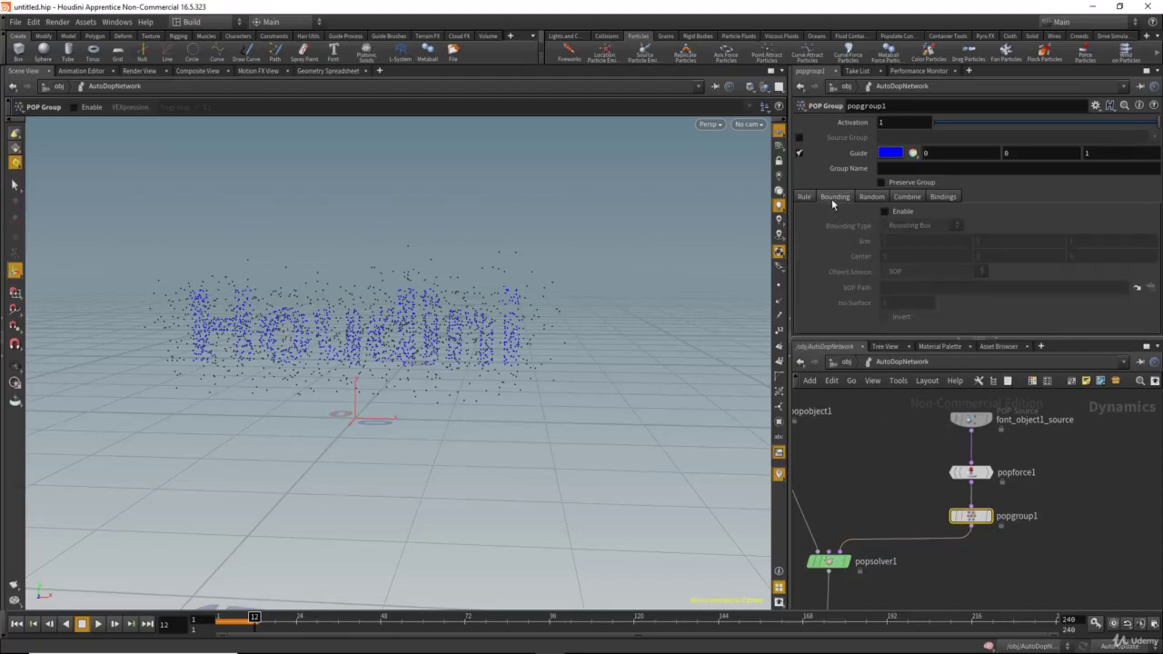
{"action": "left_click", "coordinate": [887, 211]}
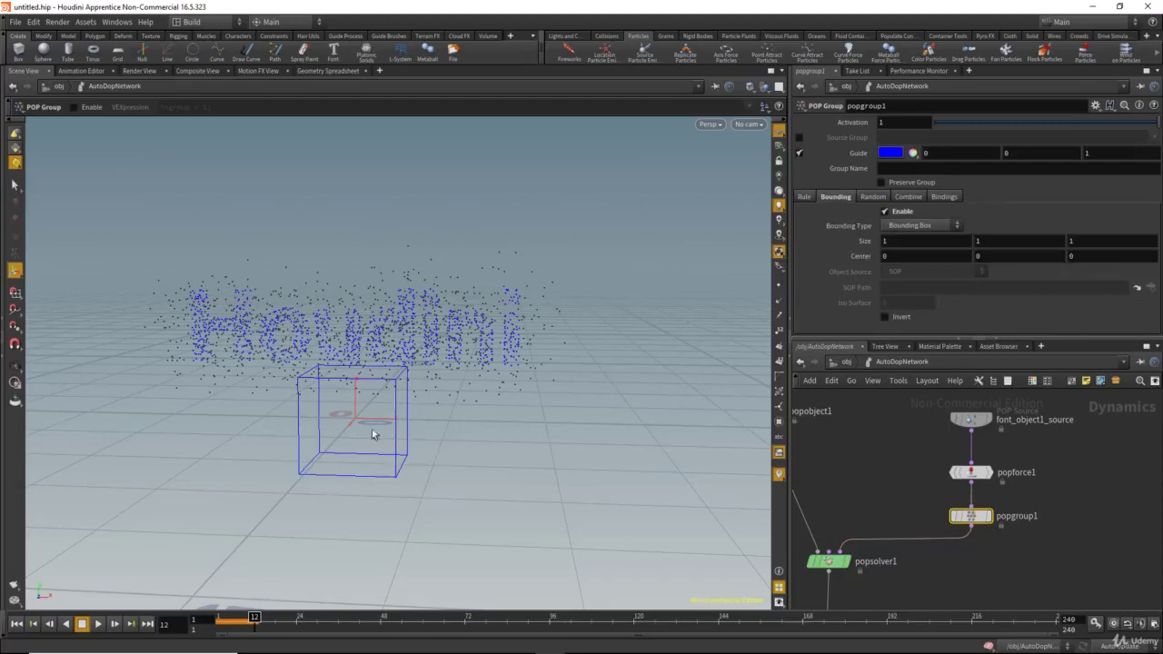
{"action": "mouse_move", "coordinate": [385, 394]}
{"action": "left_mouse_down", "text": "alt"}
{"action": "mouse_move", "coordinate": [359, 347]}
{"action": "mouse_move", "coordinate": [393, 418]}
{"action": "mouse_move", "coordinate": [379, 394]}
{"action": "left_mouse_up", "text": "alt"}
Step: Try to get a viewport handle for popgroup1's bounding box by switching tools and re-entering AutoDopNetwork
{"action": "left_click", "coordinate": [15, 185]}
{"action": "left_click", "coordinate": [15, 272]}
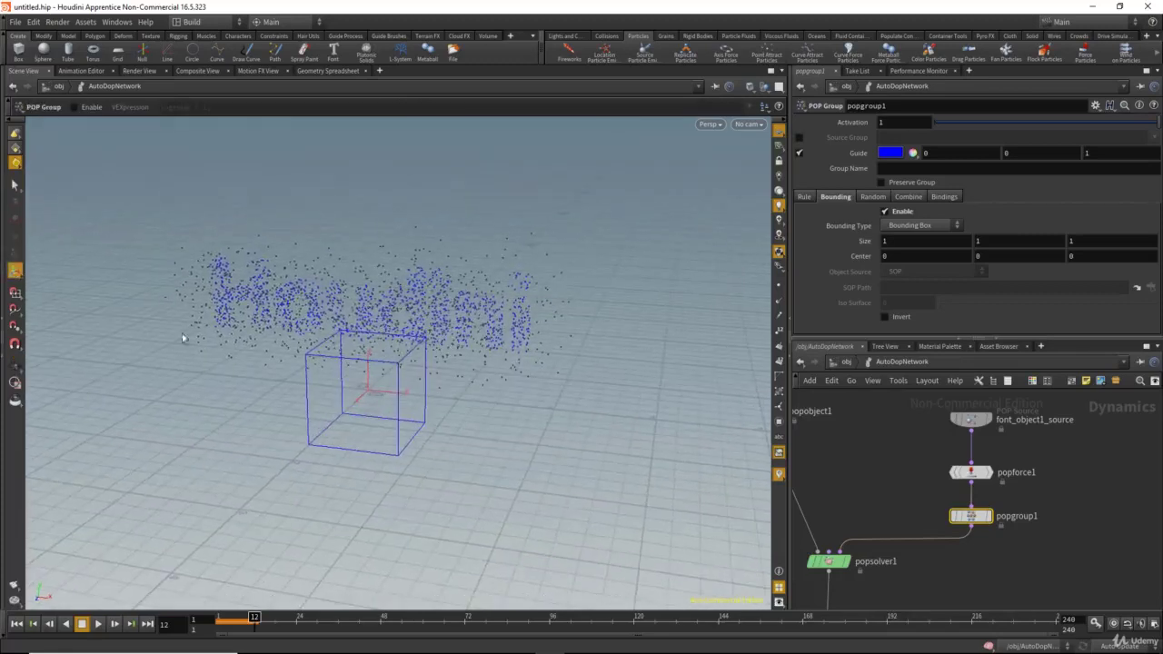
{"action": "left_click_drag", "start_coordinate": [350, 348], "coordinate": [369, 333], "text": "alt"}
{"action": "left_click", "coordinate": [847, 365]}
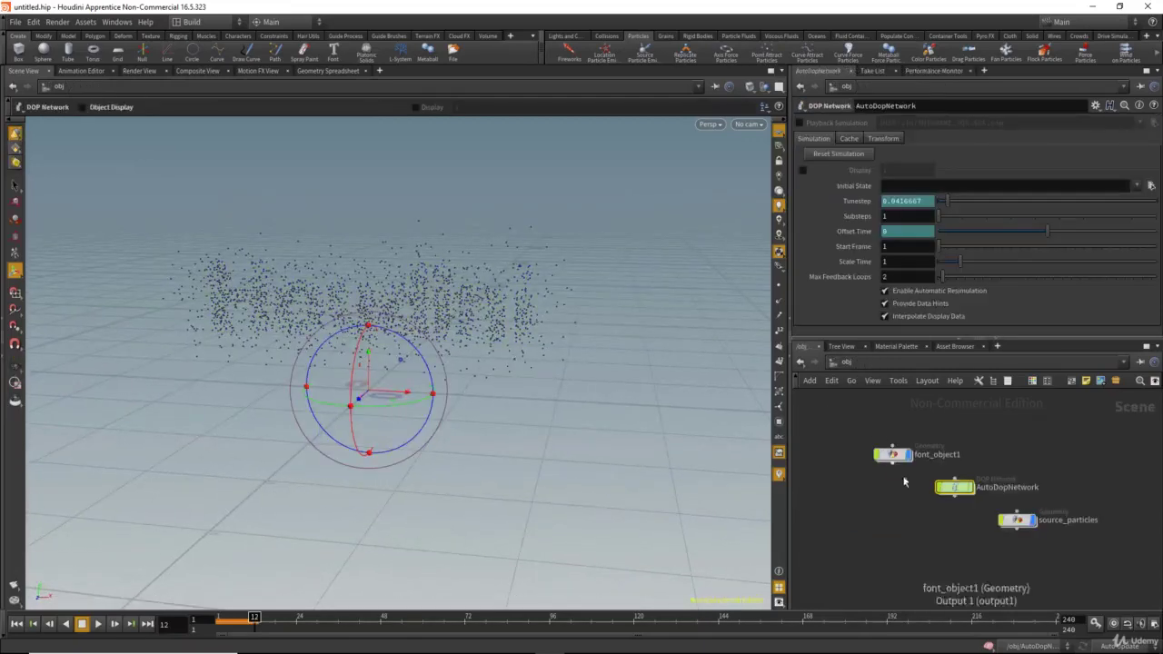
{"action": "double_click", "coordinate": [963, 493]}
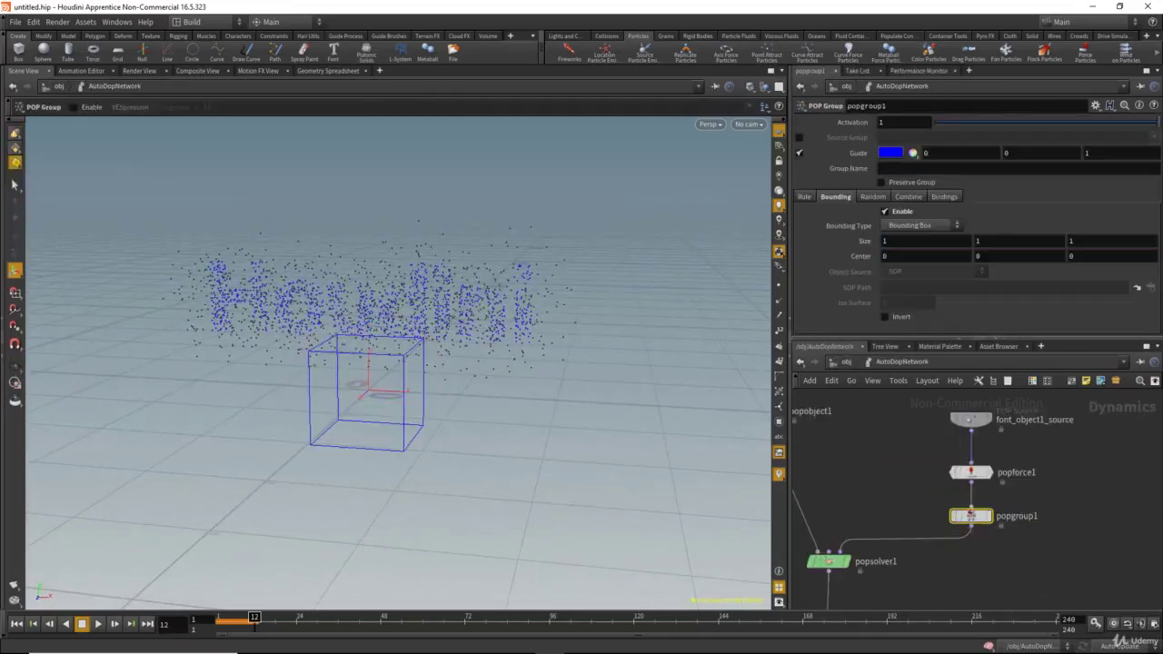
Step: Rewind to frame 1 and try Center X values of 5, 1 and 2 for popgroup1's bounding box
{"action": "left_click", "coordinate": [220, 626]}
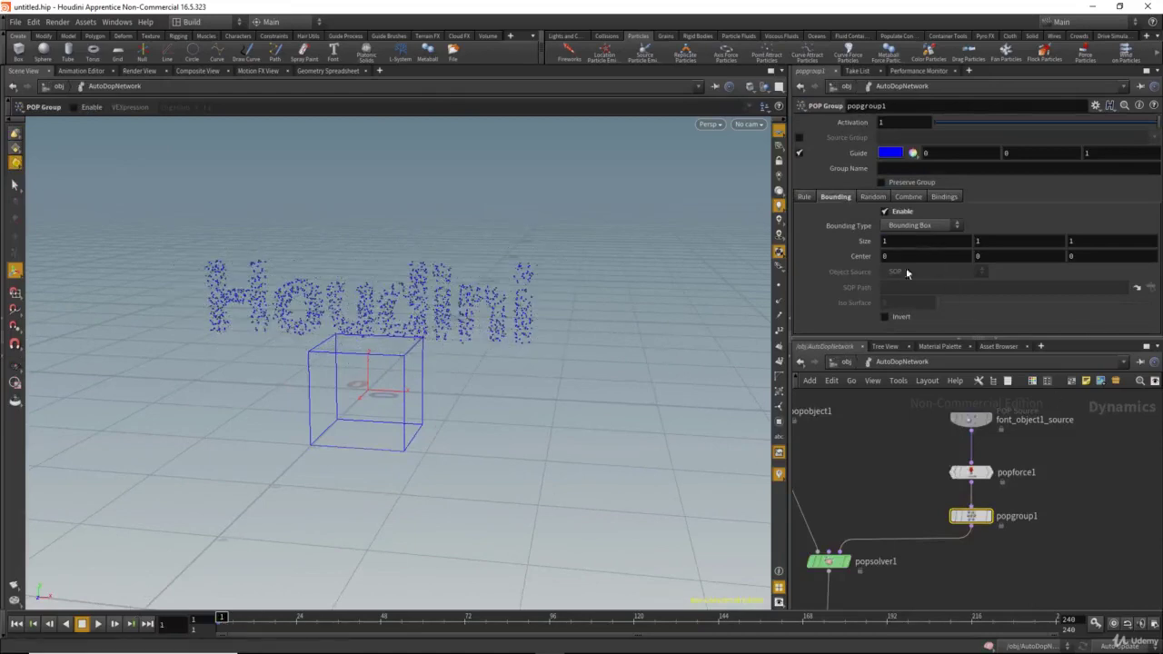
{"action": "mouse_move", "coordinate": [527, 244]}
{"action": "left_mouse_down"}
{"action": "mouse_move", "coordinate": [494, 246]}
{"action": "mouse_move", "coordinate": [505, 243]}
{"action": "left_mouse_up"}
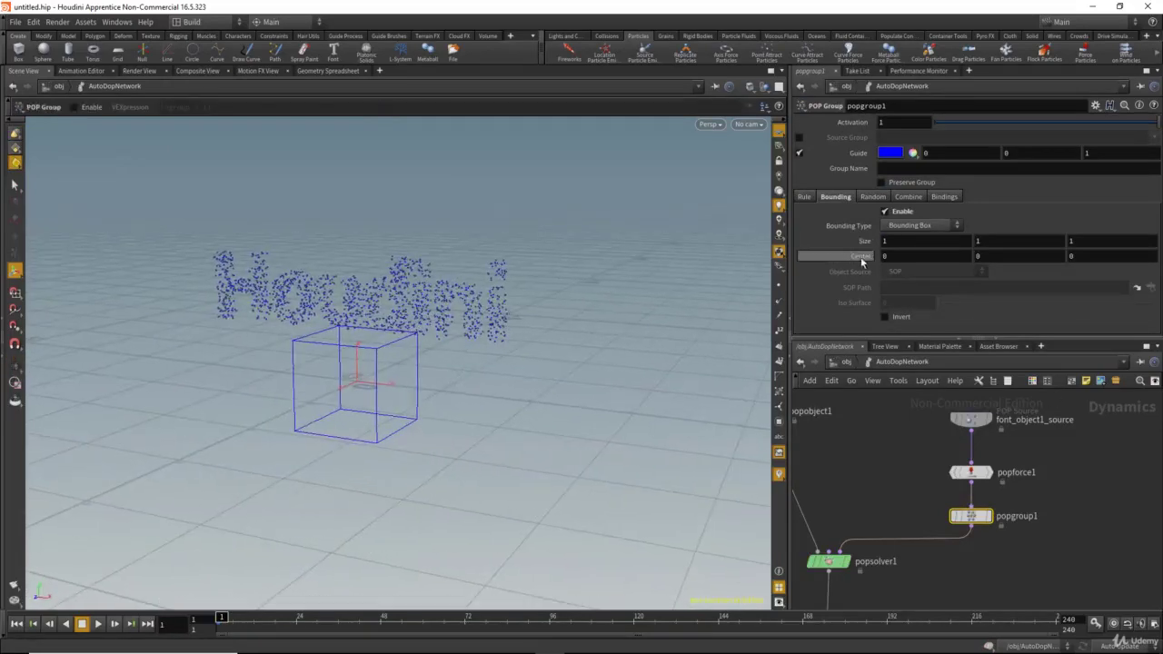
{"action": "left_click", "coordinate": [905, 257]}
{"action": "key", "text": "Return"}
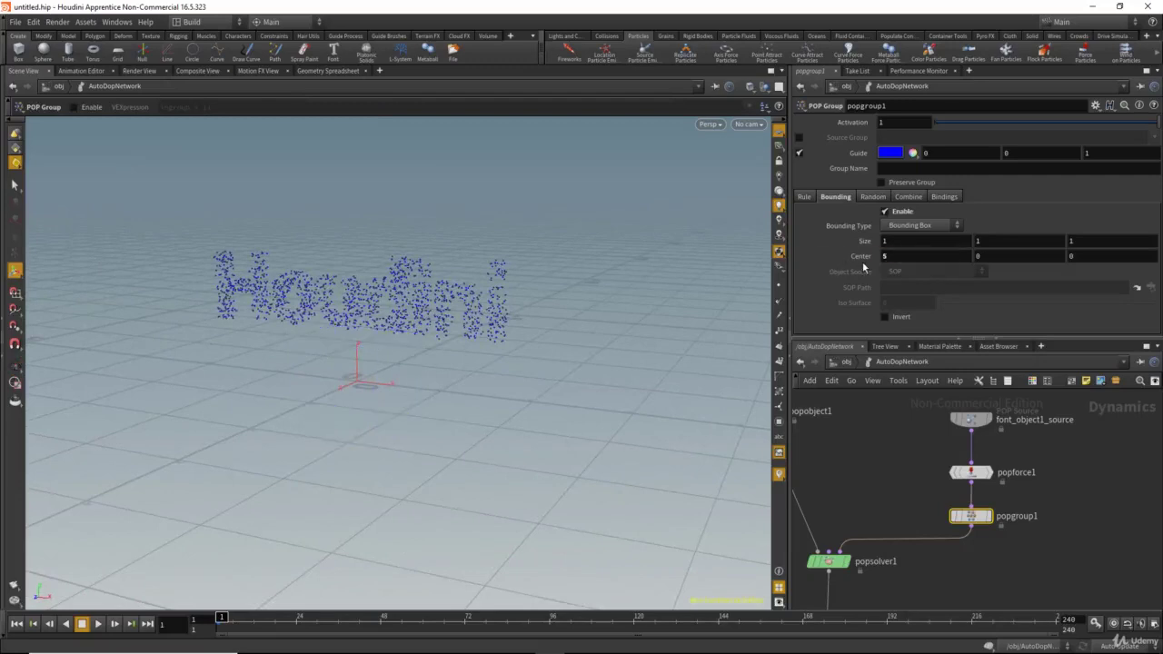
{"action": "left_click", "coordinate": [895, 258]}
{"action": "key", "text": "Return"}
{"action": "left_click_drag", "start_coordinate": [462, 283], "coordinate": [548, 261], "text": "alt"}
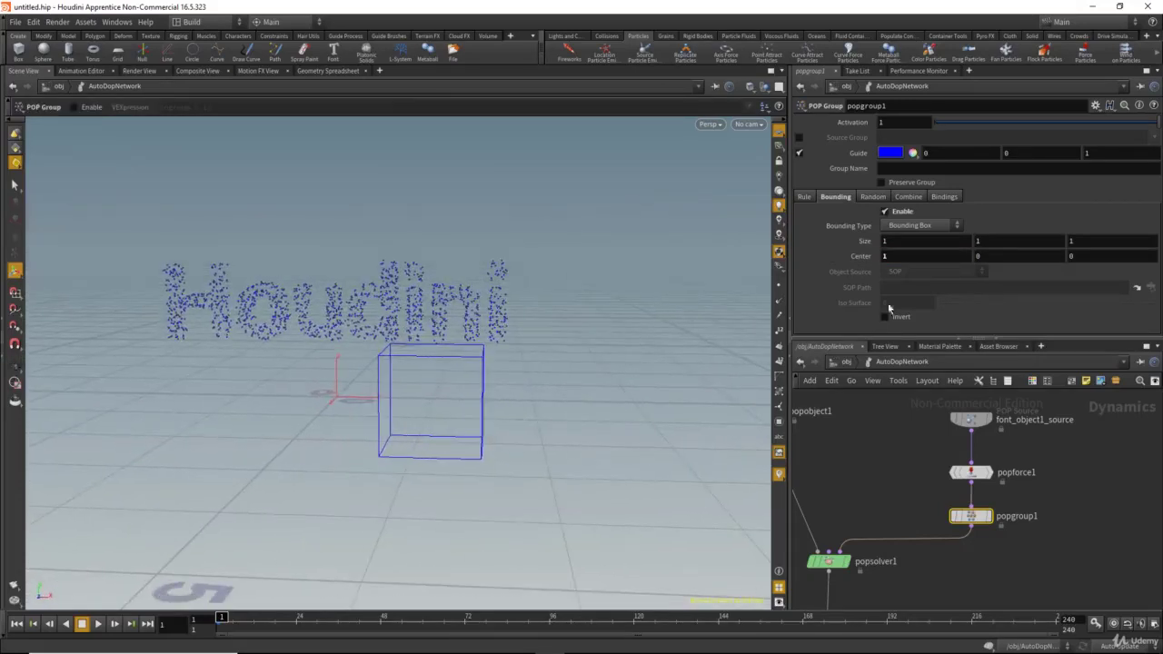
{"action": "left_click_drag", "start_coordinate": [898, 257], "coordinate": [833, 257]}
{"action": "type", "text": "2"}
{"action": "key", "text": "Return"}
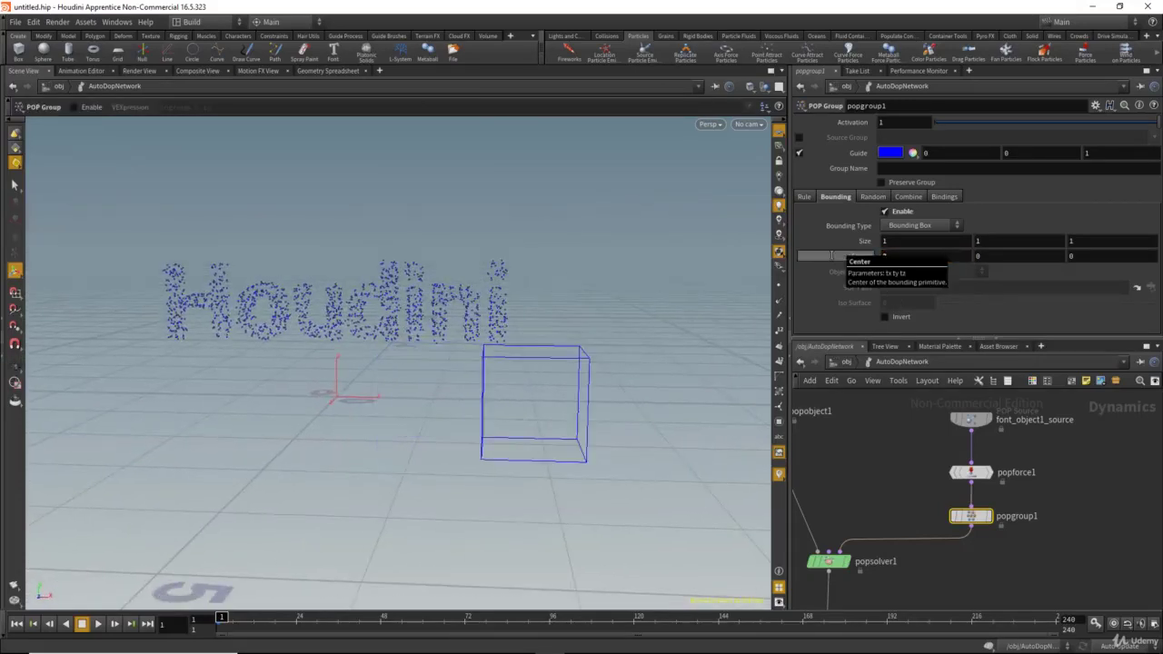
Step: Place popgroup1's bounding box beside the text with Size 6.1, 1.8, 1 and Center 5.1, 1.1, 0
{"action": "middle_click_drag", "start_coordinate": [901, 255], "coordinate": [904, 259]}
{"action": "middle_click_drag", "start_coordinate": [998, 251], "coordinate": [1019, 242]}
{"action": "left_click_drag", "start_coordinate": [500, 236], "coordinate": [377, 241]}
{"action": "mouse_move", "coordinate": [912, 243]}
{"action": "middle_mouse_down"}
{"action": "mouse_move", "coordinate": [922, 244]}
{"action": "mouse_move", "coordinate": [911, 244]}
{"action": "middle_mouse_up"}
{"action": "key", "text": "Escape"}
{"action": "left_click_drag", "start_coordinate": [509, 272], "coordinate": [685, 297]}
{"action": "middle_click_drag", "start_coordinate": [917, 240], "coordinate": [983, 238]}
{"action": "key", "text": "space"}
{"action": "left_click_drag", "start_coordinate": [435, 268], "coordinate": [338, 249]}
{"action": "middle_click", "coordinate": [918, 241]}
{"action": "middle_click_drag", "start_coordinate": [917, 240], "coordinate": [1058, 268]}
{"action": "left_click_drag", "start_coordinate": [457, 312], "coordinate": [395, 264], "text": "alt"}
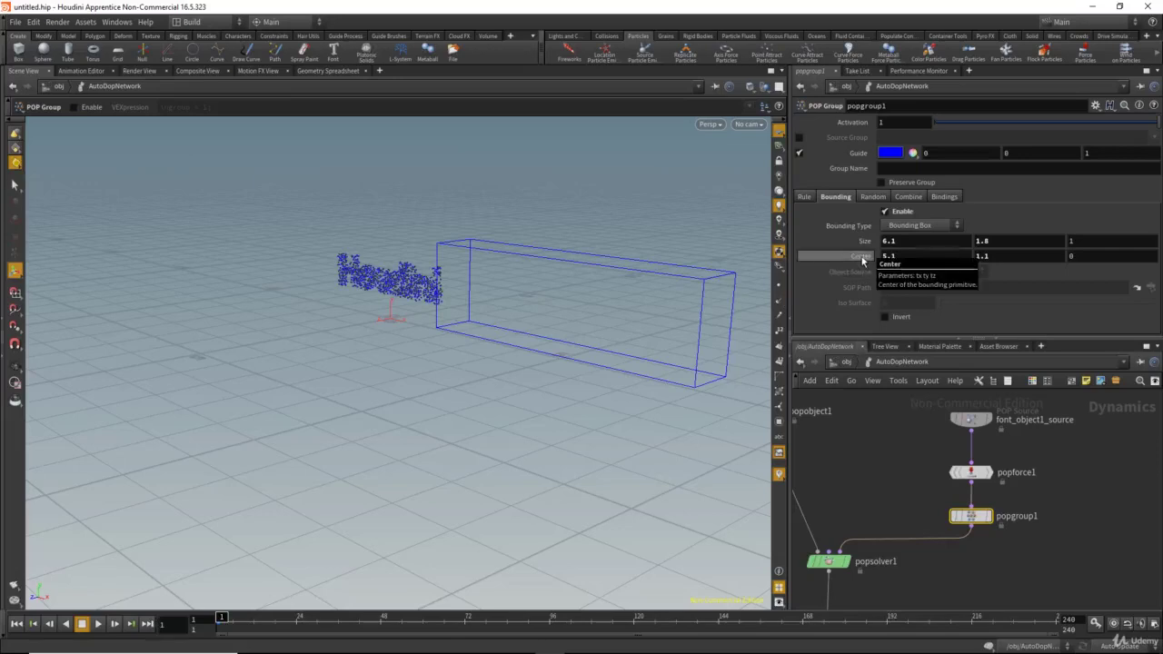
Step: Keyframe the bounding box's Center at frame 1, and again at frame 100 with Center X set to 0.6
{"action": "left_click", "coordinate": [859, 257], "text": "alt"}
{"action": "left_click_drag", "start_coordinate": [633, 286], "coordinate": [590, 340], "text": "alt"}
{"action": "left_click_drag", "start_coordinate": [243, 627], "coordinate": [565, 622]}
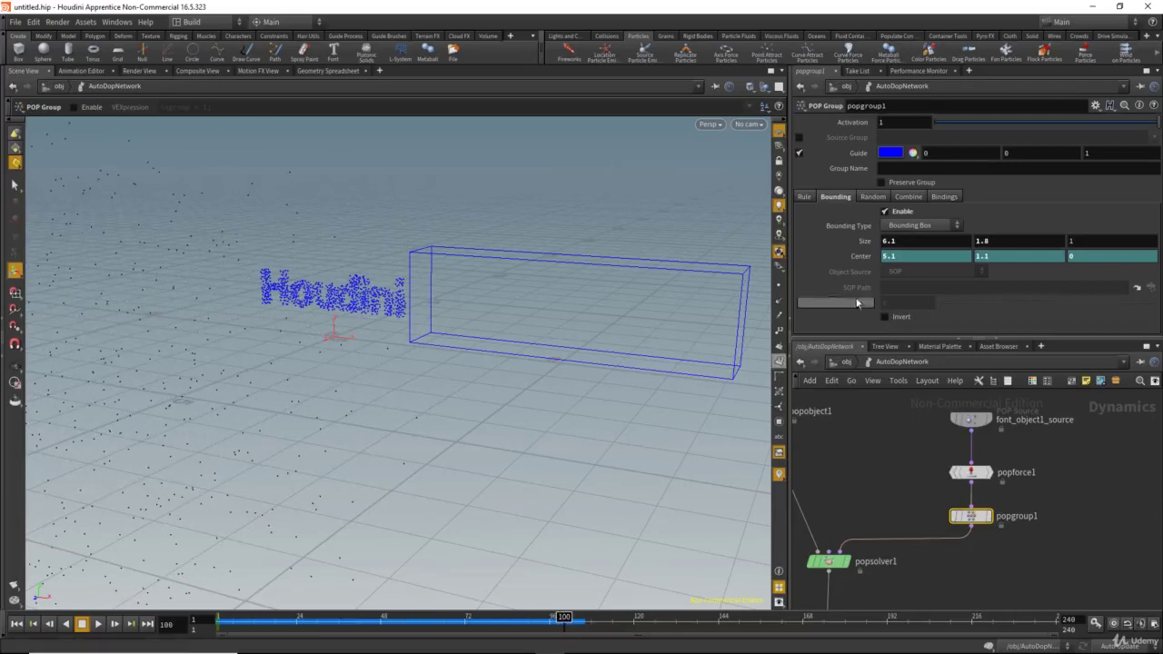
{"action": "middle_click_drag", "start_coordinate": [903, 255], "coordinate": [635, 263]}
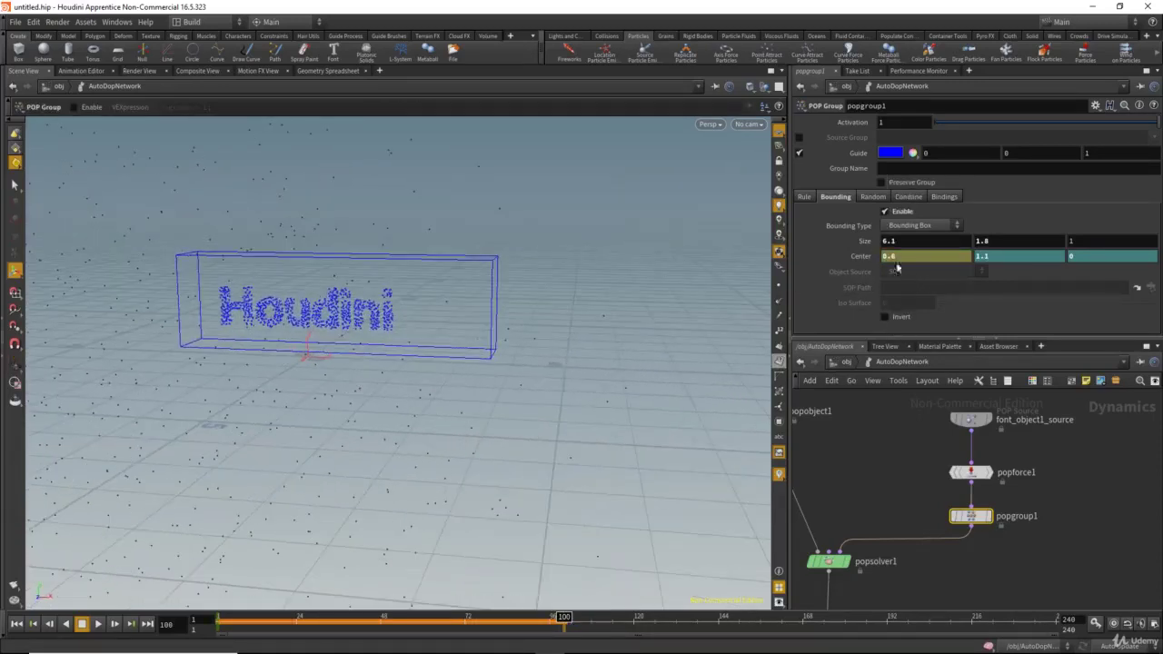
{"action": "left_click", "coordinate": [862, 261], "text": "alt"}
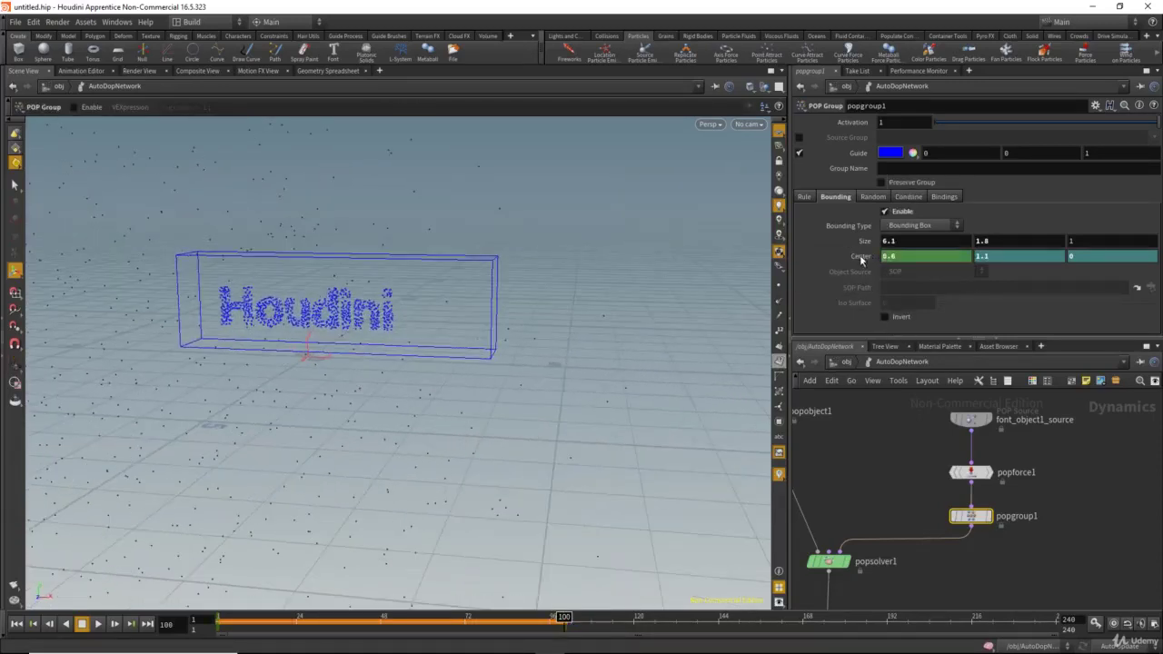
Step: Scrub back to frame 1 to check the box animation, and set popgroup1's Group Name to anim
{"action": "left_click_drag", "start_coordinate": [536, 625], "coordinate": [334, 624]}
{"action": "left_click_drag", "start_coordinate": [252, 606], "coordinate": [216, 611]}
{"action": "middle_click_drag", "start_coordinate": [898, 473], "coordinate": [887, 476]}
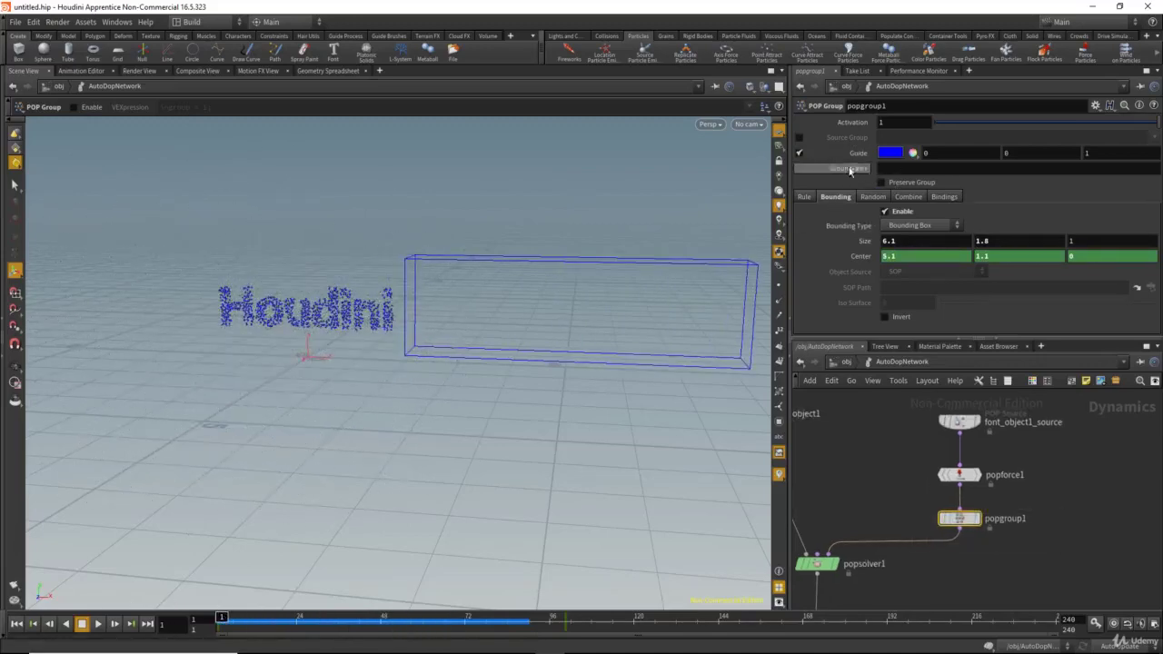
{"action": "left_click", "coordinate": [889, 169]}
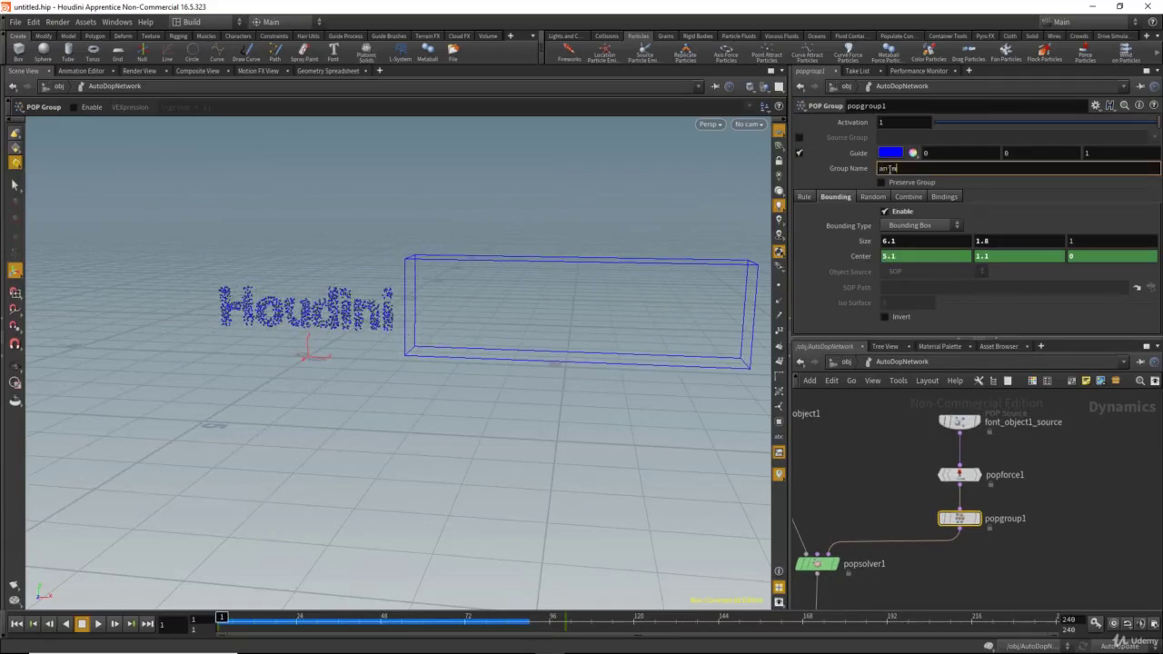
{"action": "key", "text": "Return"}
Step: Tidy the spacing of popgroup1 and popforce1 in the network and show popforce1's settings
{"action": "middle_click_drag", "start_coordinate": [905, 481], "coordinate": [903, 493]}
{"action": "left_click_drag", "start_coordinate": [905, 484], "coordinate": [1008, 512]}
{"action": "middle_click_drag", "start_coordinate": [1012, 506], "coordinate": [1016, 509]}
{"action": "left_click_drag", "start_coordinate": [963, 535], "coordinate": [964, 523]}
{"action": "middle_click_drag", "start_coordinate": [922, 523], "coordinate": [917, 513]}
{"action": "left_click_drag", "start_coordinate": [956, 480], "coordinate": [956, 468]}
{"action": "middle_click_drag", "start_coordinate": [938, 466], "coordinate": [912, 473]}
{"action": "middle_click_drag", "start_coordinate": [932, 571], "coordinate": [936, 557]}
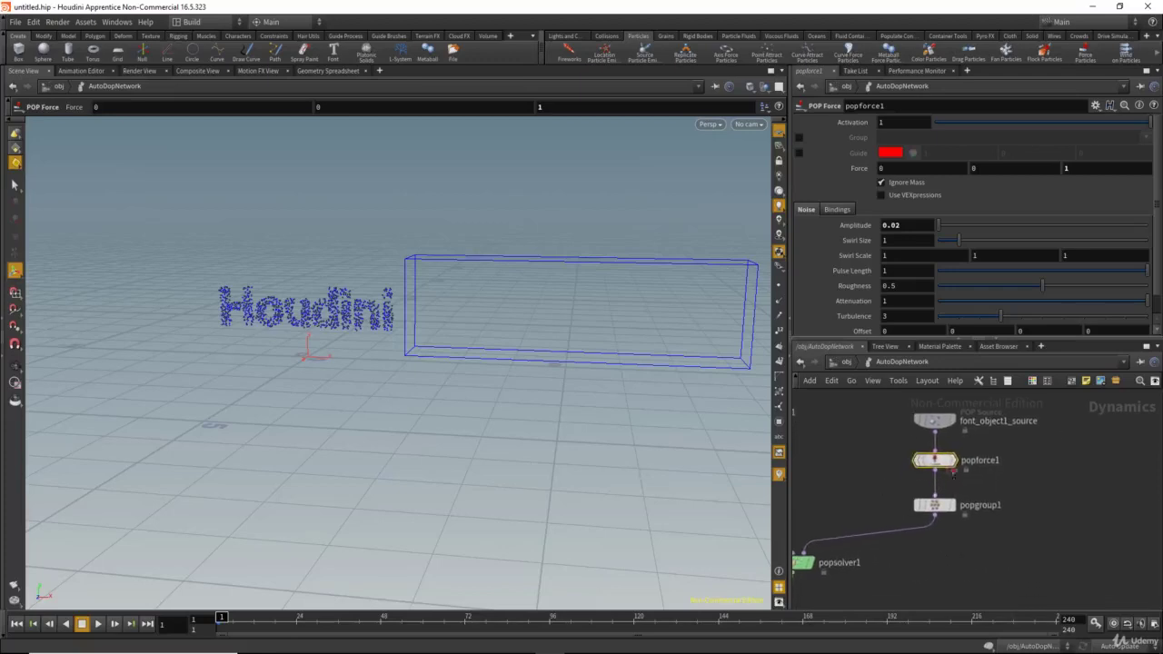
Step: Reorder the particle chain so popgroup1 comes directly after font_object1_source and popforce1 follows it before the solver
{"action": "left_click_drag", "start_coordinate": [942, 466], "coordinate": [943, 551]}
{"action": "left_click", "coordinate": [939, 505]}
{"action": "left_click_drag", "start_coordinate": [939, 506], "coordinate": [944, 469]}
{"action": "left_click", "coordinate": [934, 544]}
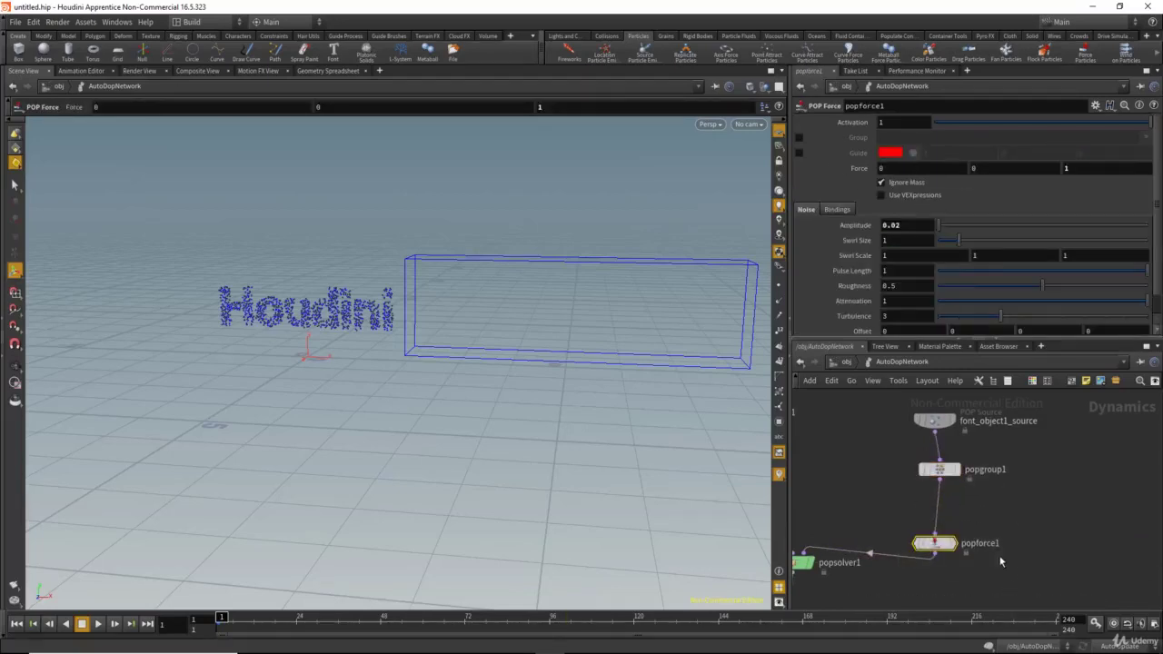
Step: Enable popforce1's Group option, choose the animated group and play the simulation
{"action": "left_click", "coordinate": [799, 138]}
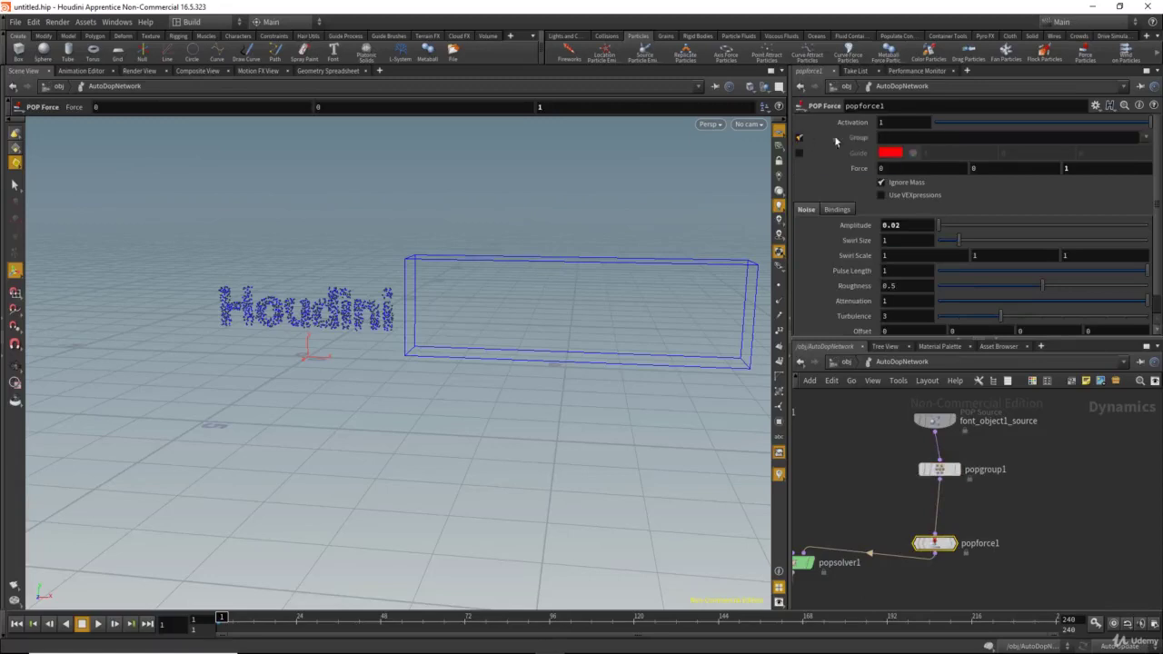
{"action": "left_click", "coordinate": [1146, 138]}
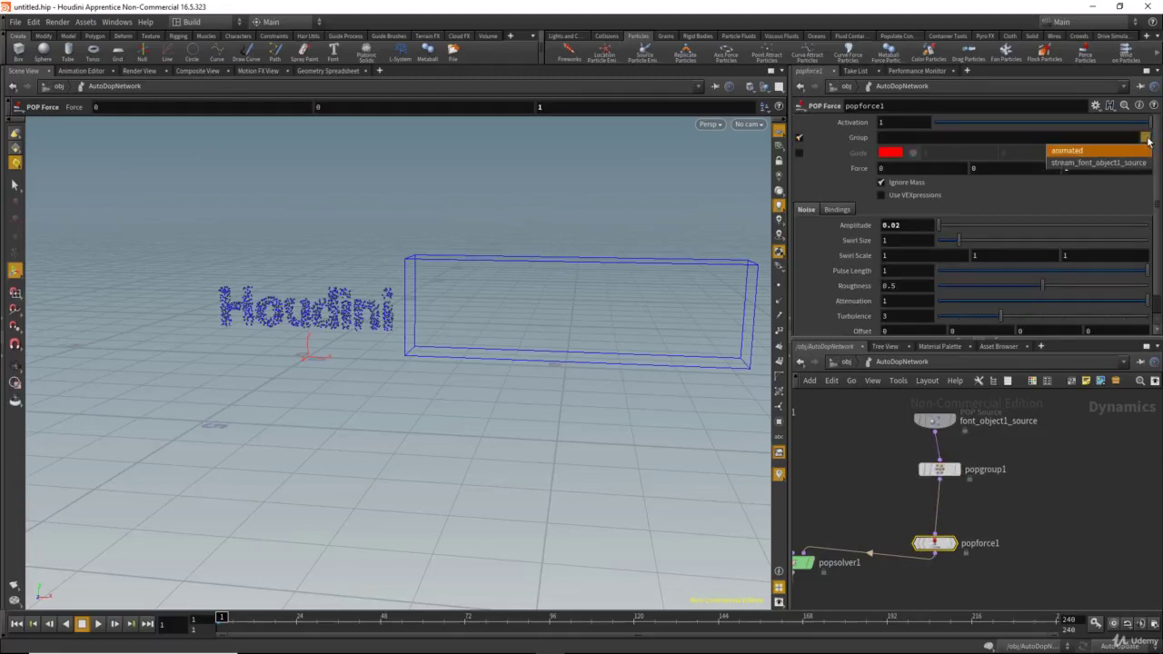
{"action": "left_click", "coordinate": [1070, 151]}
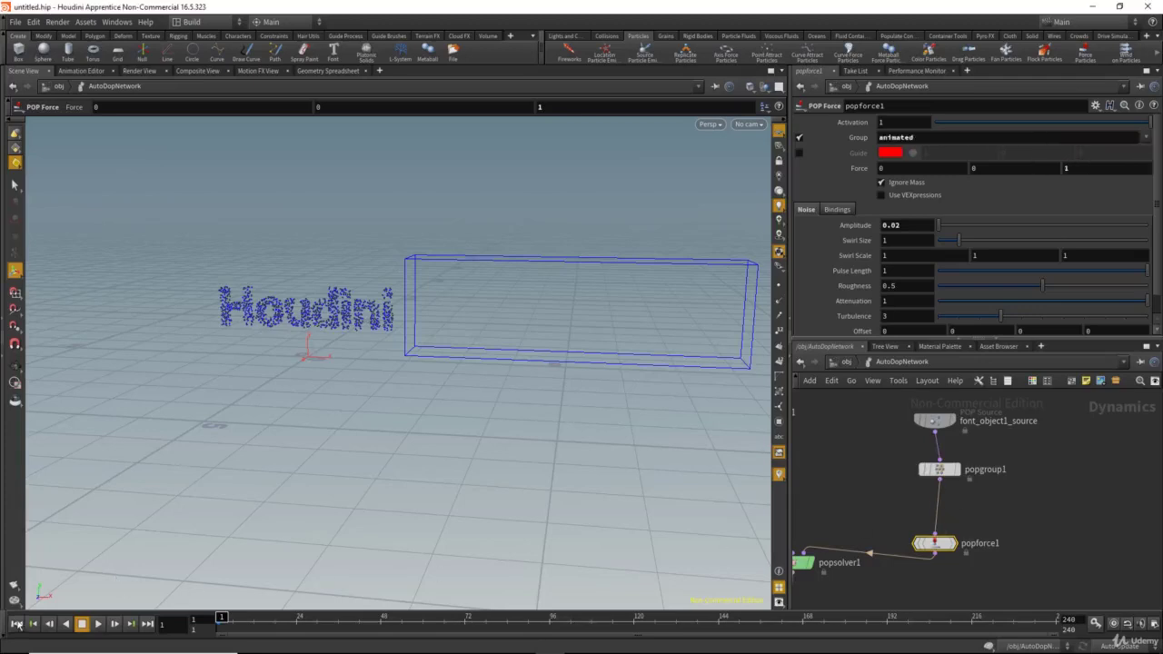
{"action": "left_click", "coordinate": [98, 624]}
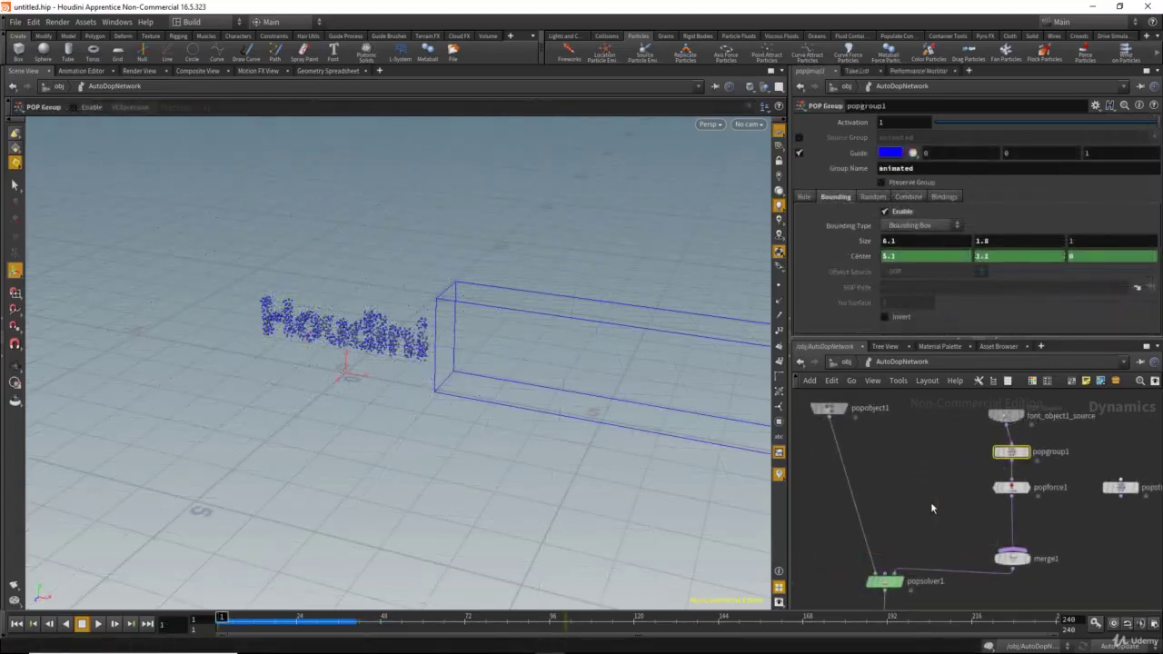
Step: Set Inherit Velocity to 0 in the attributes of font_object1_source
{"action": "middle_click_drag", "start_coordinate": [942, 441], "coordinate": [921, 483]}
{"action": "left_click_drag", "start_coordinate": [928, 433], "coordinate": [1016, 467]}
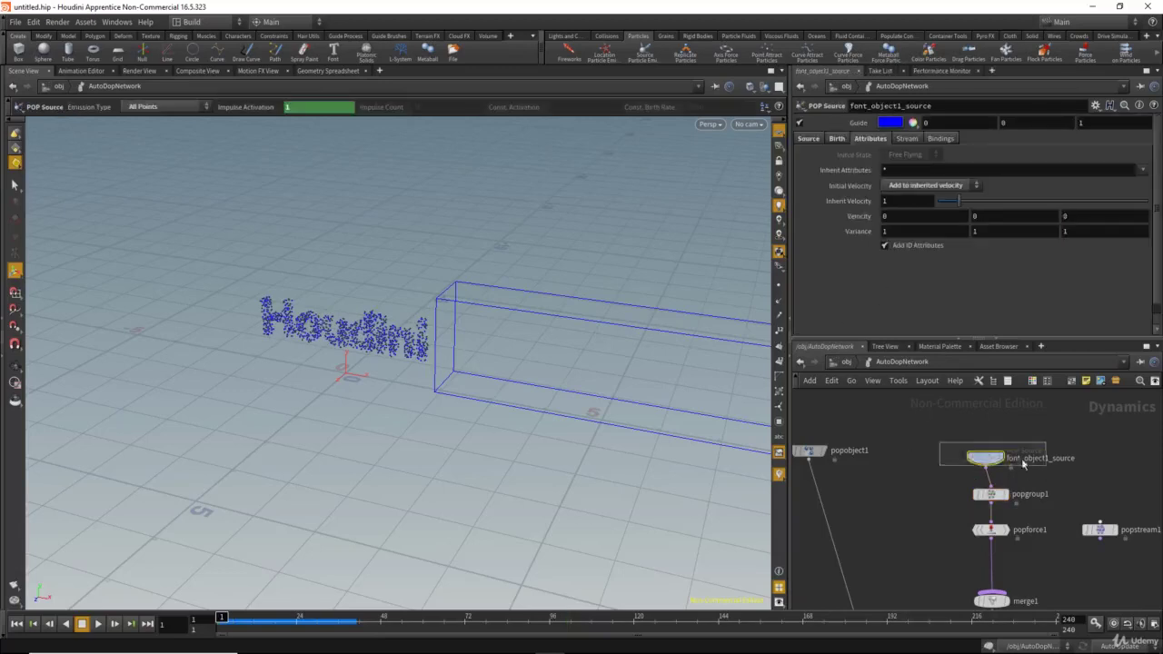
{"action": "left_click", "coordinate": [830, 205]}
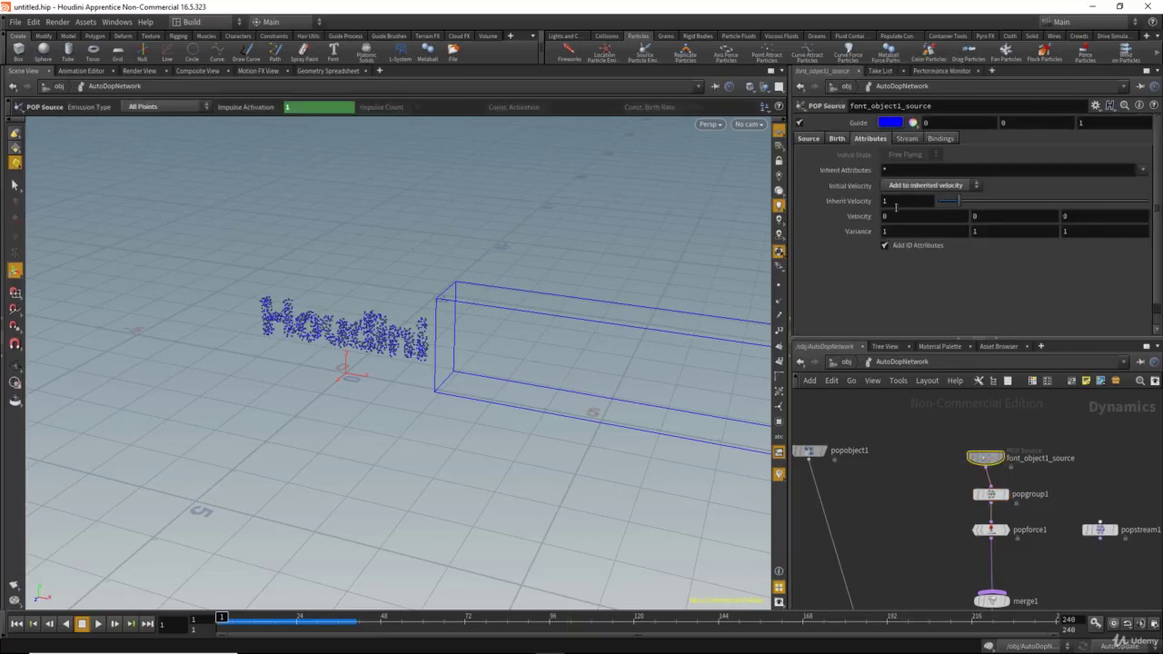
{"action": "type", "text": "0"}
{"action": "key", "text": "Return"}
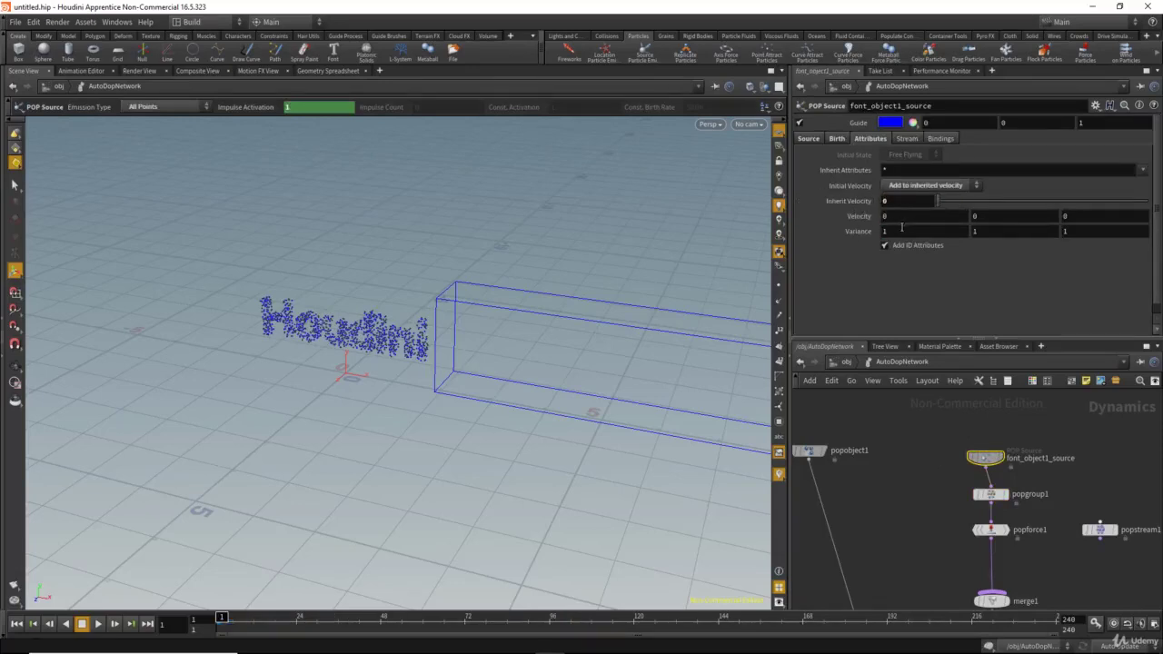
Step: Bypass popgroup1 and popforce1, and run through the first frames to check the motion coming from font_object1_source alone
{"action": "middle_click_drag", "start_coordinate": [930, 515], "coordinate": [914, 489]}
{"action": "left_click_drag", "start_coordinate": [925, 460], "coordinate": [1016, 530]}
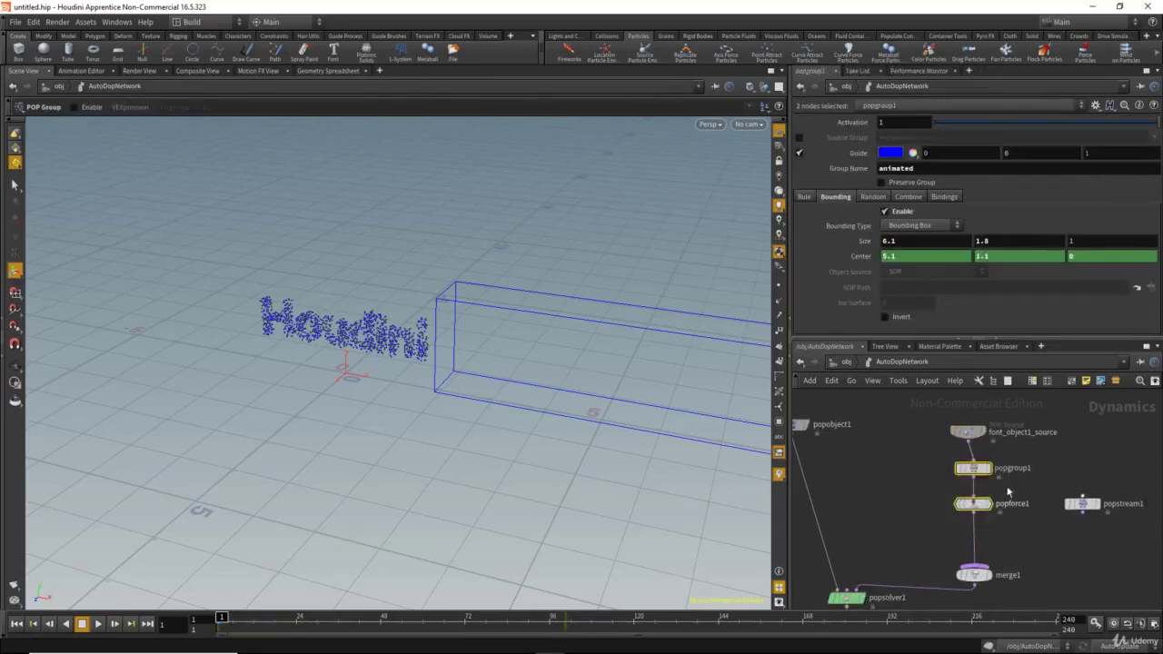
{"action": "key", "text": "b"}
{"action": "middle_click_drag", "start_coordinate": [926, 456], "coordinate": [930, 463]}
{"action": "left_click", "coordinate": [966, 441]}
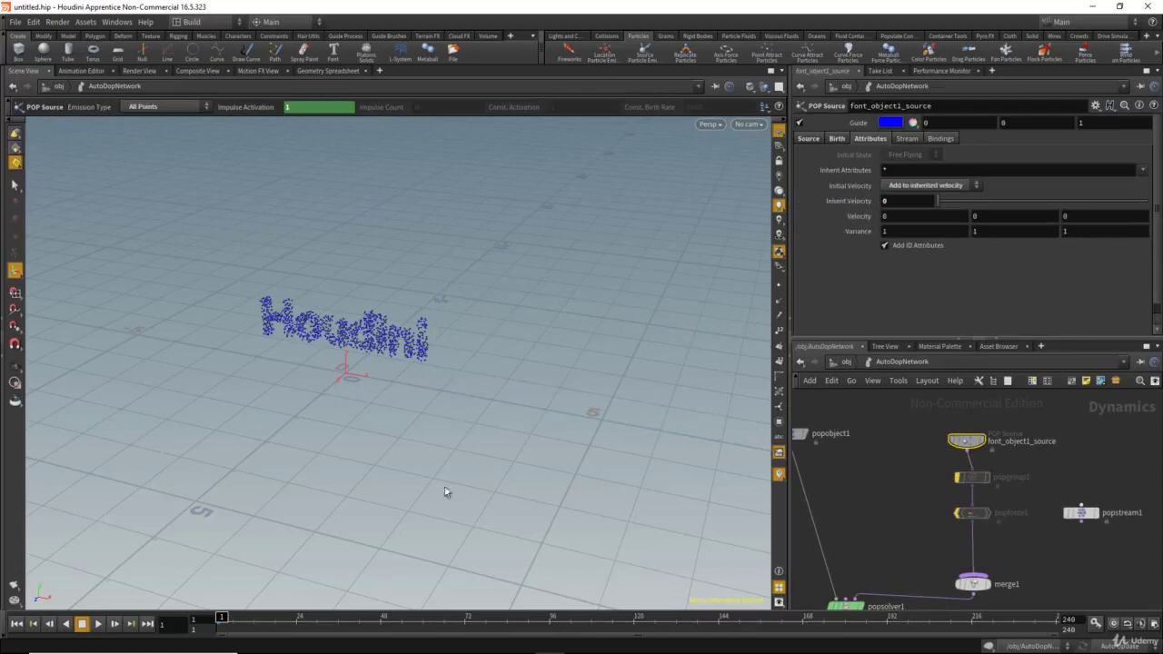
{"action": "mouse_move", "coordinate": [221, 621]}
{"action": "left_mouse_down"}
{"action": "mouse_move", "coordinate": [270, 629]}
{"action": "mouse_move", "coordinate": [221, 627]}
{"action": "left_mouse_up"}
{"action": "key", "text": "Left"}
{"action": "key", "text": "Left"}
{"action": "key", "text": "Left"}
{"action": "key", "text": "Left"}
{"action": "key", "text": "Left"}
{"action": "key", "text": "Left"}
{"action": "key", "text": "Left"}
Step: Set font_object1_source's velocity Variance to 0, 0, 0
{"action": "left_click", "coordinate": [886, 231]}
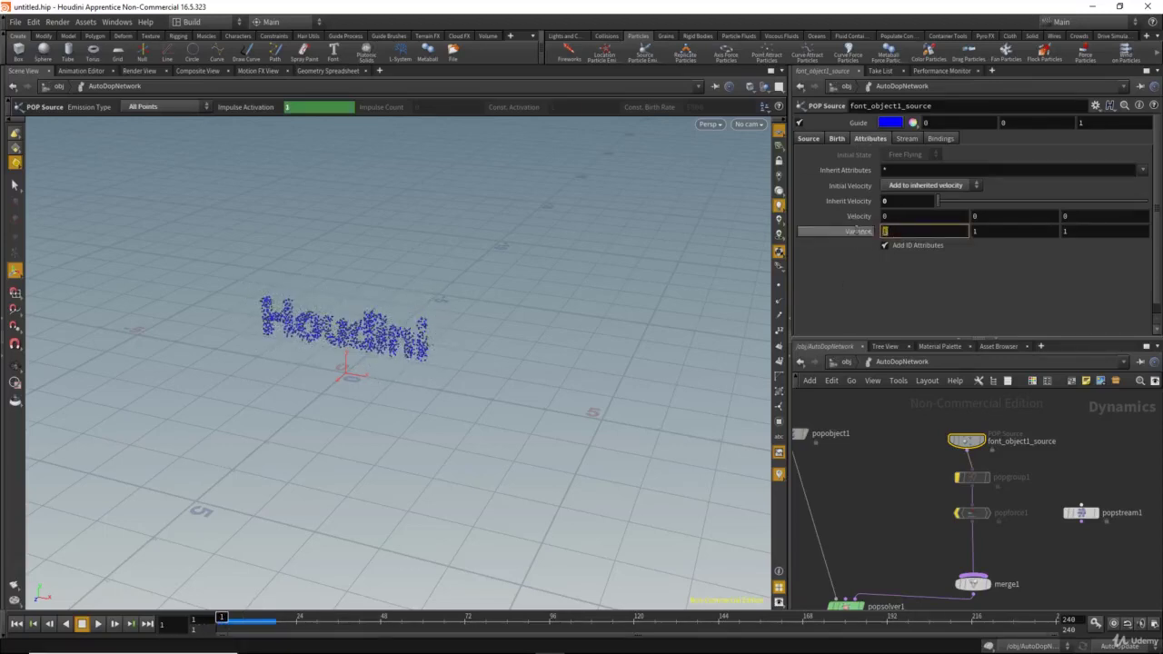
{"action": "type", "text": "0"}
{"action": "key", "text": "Tab"}
{"action": "type", "text": "0"}
{"action": "key", "text": "Tab"}
{"action": "type", "text": "0"}
{"action": "key", "text": "Return"}
Step: Turn off the bypass on popgroup1 and popforce1, and scrub the early frames to check the particles
{"action": "middle_click_drag", "start_coordinate": [902, 462], "coordinate": [892, 504]}
{"action": "scroll", "coordinate": [916, 445], "scroll_direction": "down", "scroll_amount": 2}
{"action": "scroll", "coordinate": [891, 505], "scroll_direction": "up", "scroll_amount": 2}
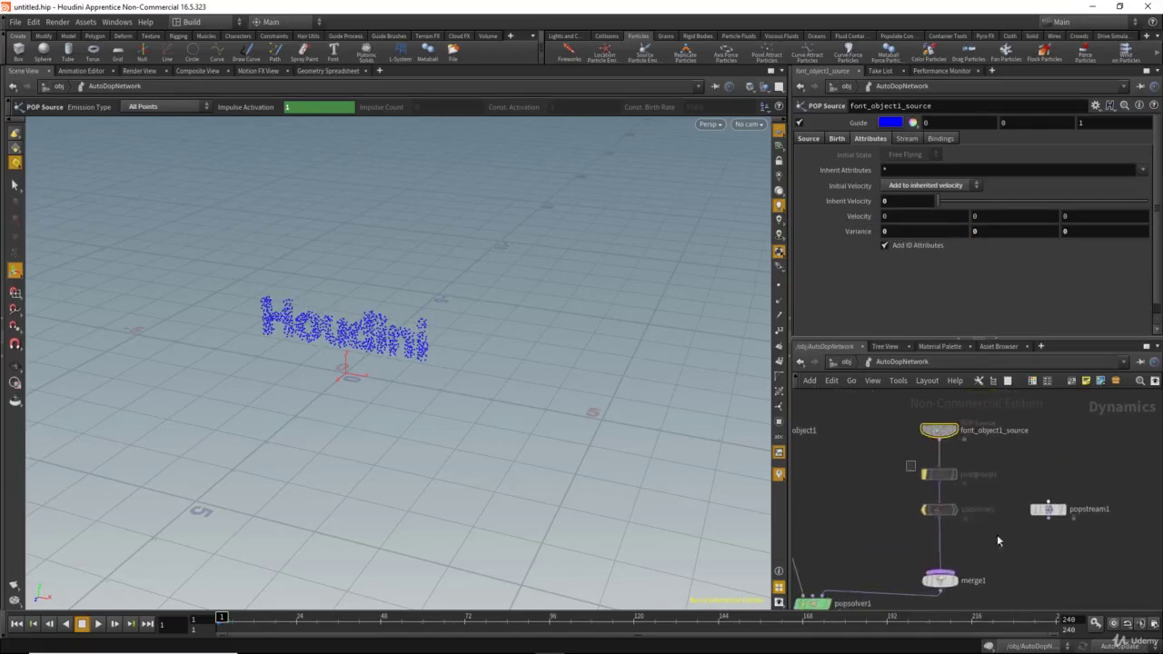
{"action": "left_click_drag", "start_coordinate": [989, 537], "coordinate": [906, 461]}
{"action": "left_click", "coordinate": [925, 475]}
{"action": "middle_click_drag", "start_coordinate": [863, 507], "coordinate": [865, 495]}
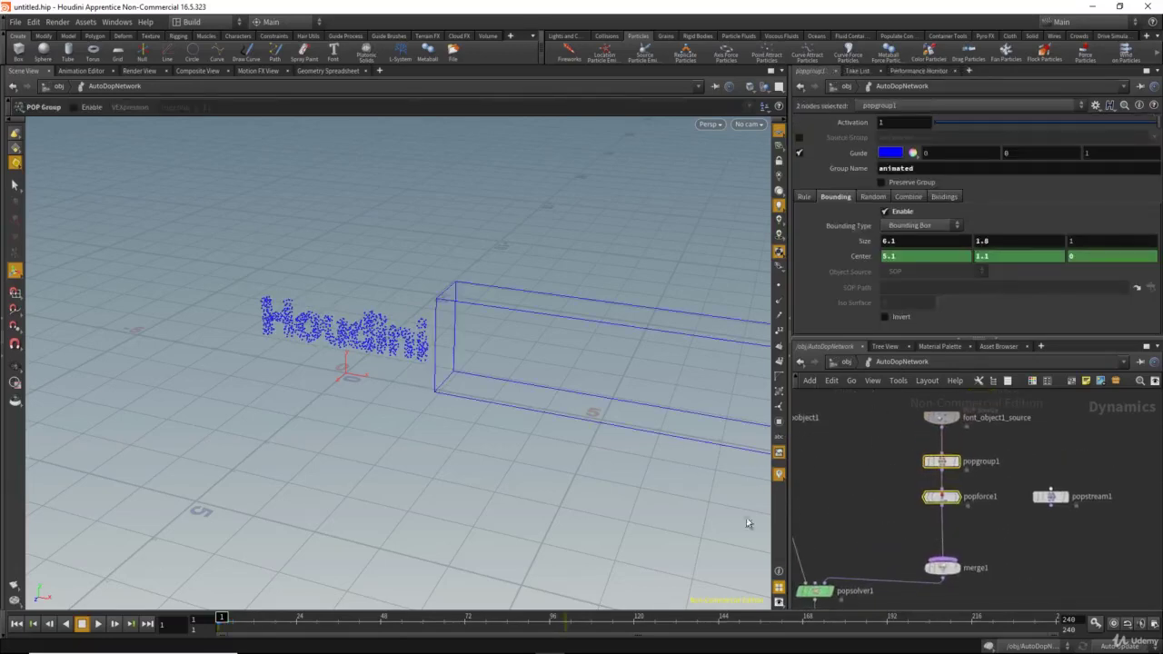
{"action": "mouse_move", "coordinate": [222, 619]}
{"action": "left_mouse_down"}
{"action": "mouse_move", "coordinate": [265, 619]}
{"action": "mouse_move", "coordinate": [243, 625]}
{"action": "left_mouse_up"}
{"action": "mouse_move", "coordinate": [290, 627]}
{"action": "left_mouse_down"}
{"action": "mouse_move", "coordinate": [243, 625]}
{"action": "mouse_move", "coordinate": [268, 626]}
{"action": "left_mouse_up"}
Step: Change popforce1's Group to animated and scrub the timeline to frame 102 to check the force inside the moving box
{"action": "left_click", "coordinate": [942, 497]}
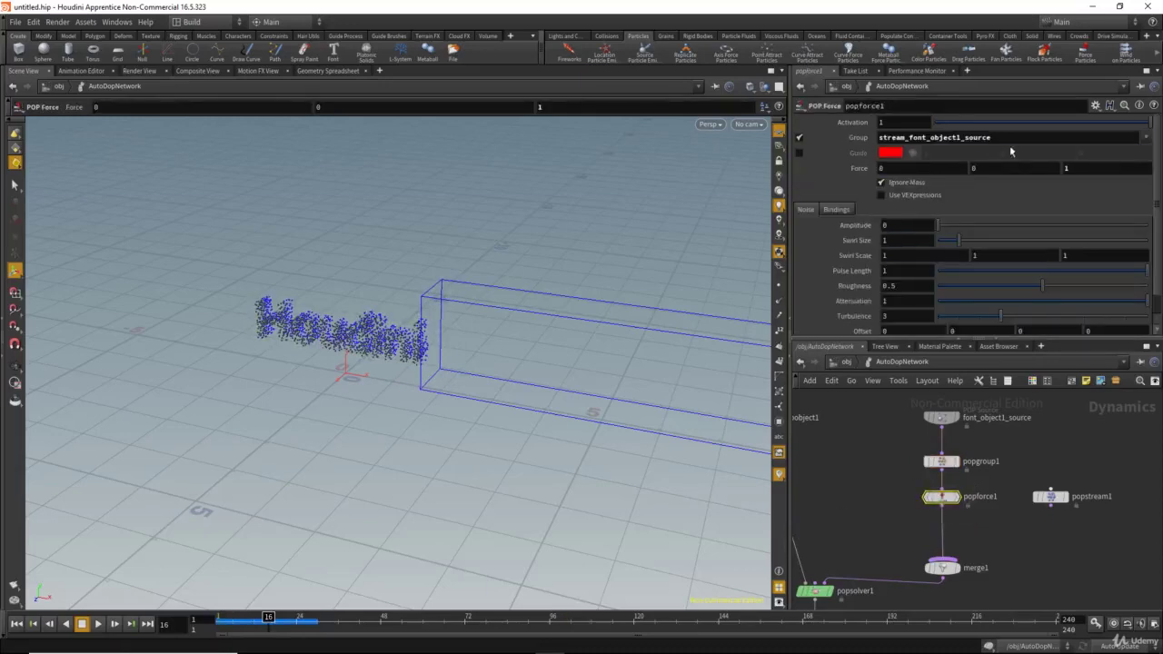
{"action": "left_click", "coordinate": [1055, 153]}
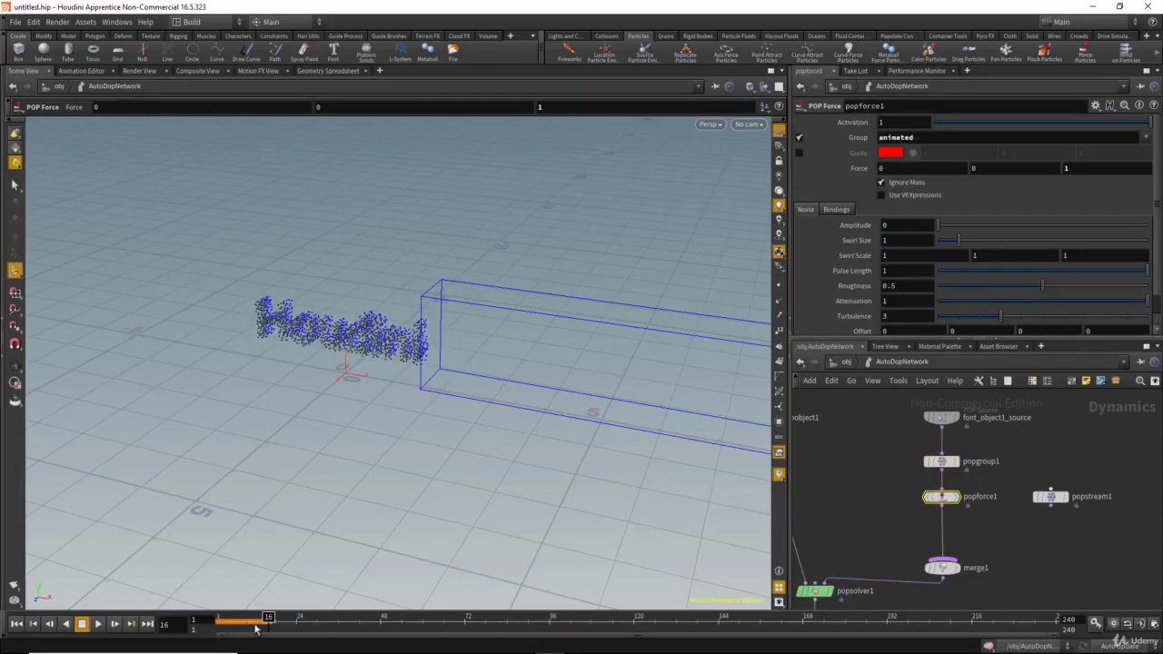
{"action": "left_click_drag", "start_coordinate": [256, 629], "coordinate": [130, 621]}
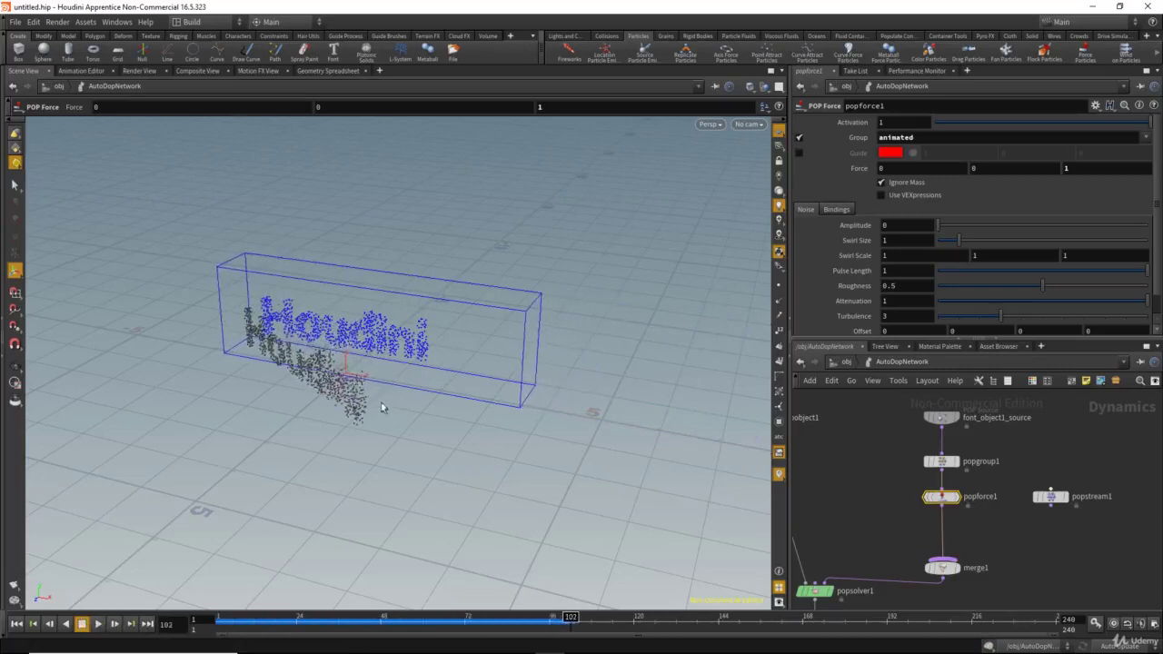
Step: Set popforce1's noise Amplitude to 1.18 and scrub the timeline to frame 84 to check how the particles scatter
{"action": "left_click_drag", "start_coordinate": [373, 420], "coordinate": [368, 406], "text": "alt"}
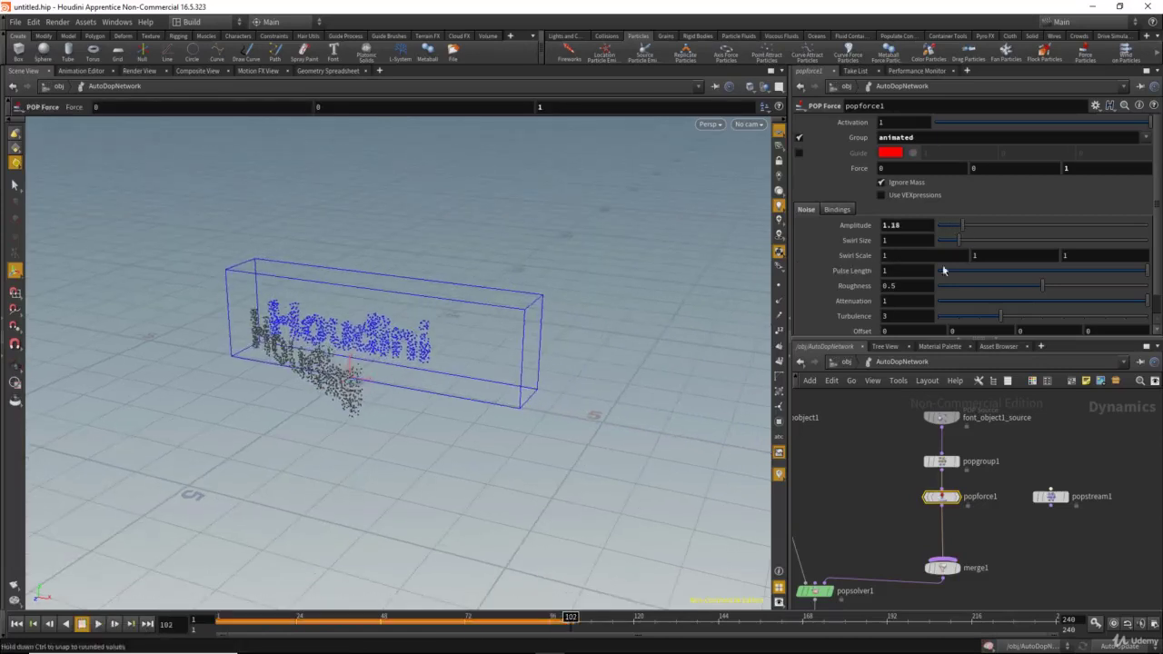
{"action": "left_click_drag", "start_coordinate": [244, 623], "coordinate": [222, 627]}
{"action": "left_click_drag", "start_coordinate": [311, 638], "coordinate": [232, 579]}
{"action": "left_click_drag", "start_coordinate": [314, 608], "coordinate": [508, 594]}
{"action": "mouse_move", "coordinate": [384, 345]}
{"action": "left_mouse_down", "text": "alt"}
{"action": "mouse_move", "coordinate": [405, 333]}
{"action": "mouse_move", "coordinate": [395, 331]}
{"action": "left_mouse_up", "text": "alt"}
Step: Review the upstream node's settings in the particle chain and return to popforce1's settings
{"action": "middle_click_drag", "start_coordinate": [884, 498], "coordinate": [914, 483]}
{"action": "left_click", "coordinate": [972, 439]}
{"action": "middle_click_drag", "start_coordinate": [907, 523], "coordinate": [905, 508]}
{"action": "left_click", "coordinate": [971, 492]}
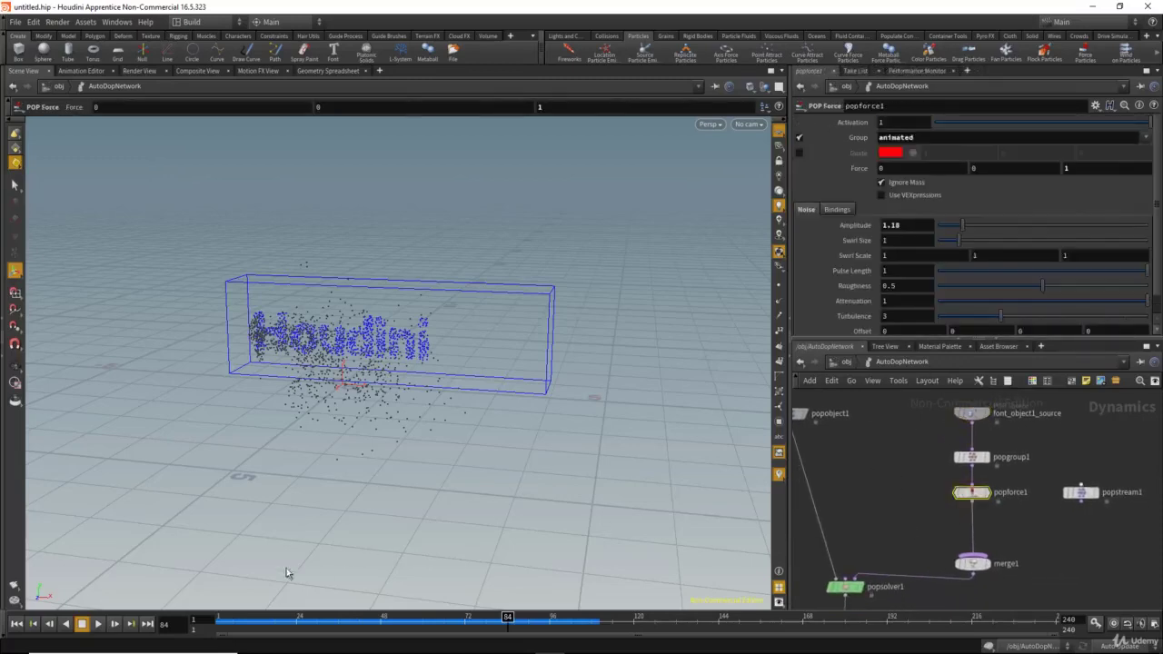